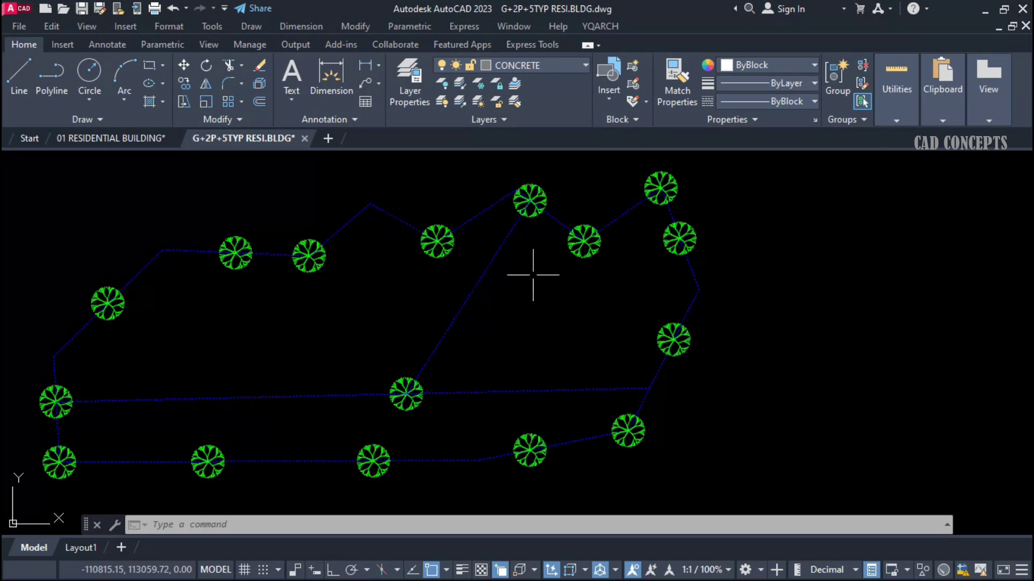
Collect the base points of all tree blocks with the ZZB command and insert their coordinate table to the right of the site boundary.
{"action": "type", "text": "ZZB"}
{"action": "key", "text": "Return"}
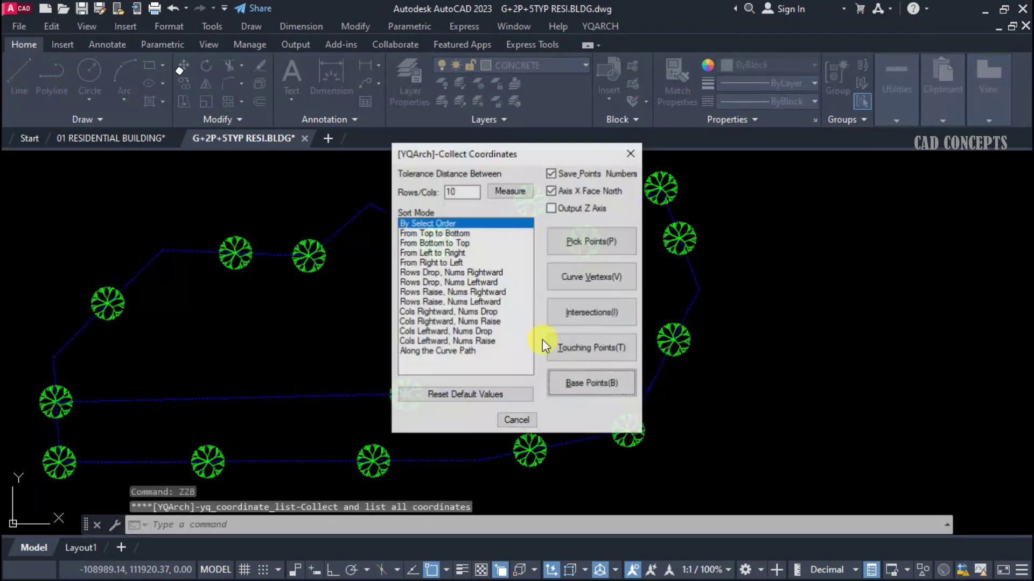
{"action": "left_click", "coordinate": [594, 388]}
{"action": "scroll", "coordinate": [563, 387], "scroll_direction": "down", "scroll_amount": 2}
{"action": "left_click_drag", "start_coordinate": [258, 233], "coordinate": [670, 457]}
{"action": "key", "text": "Return"}
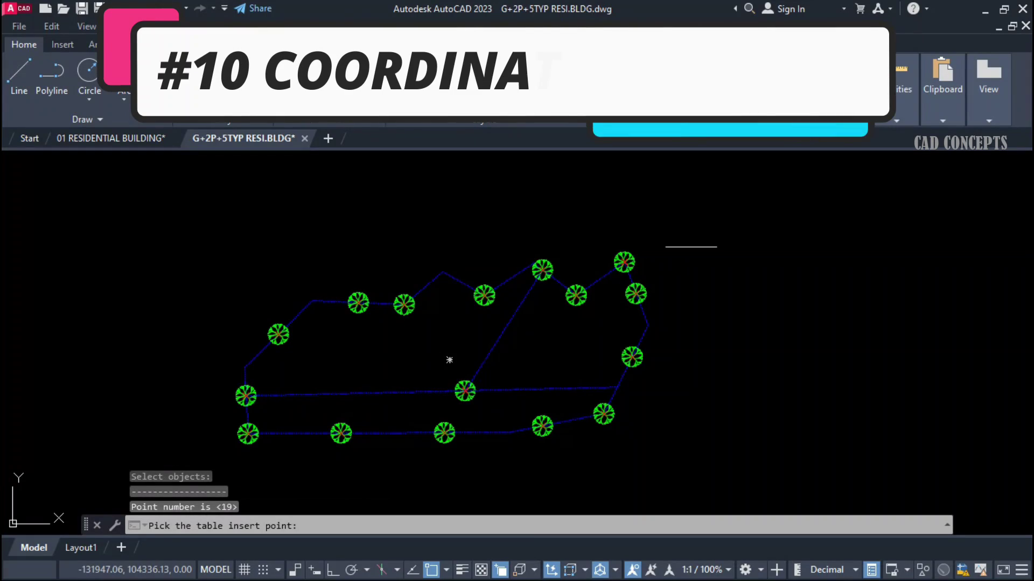
{"action": "left_click", "coordinate": [694, 248]}
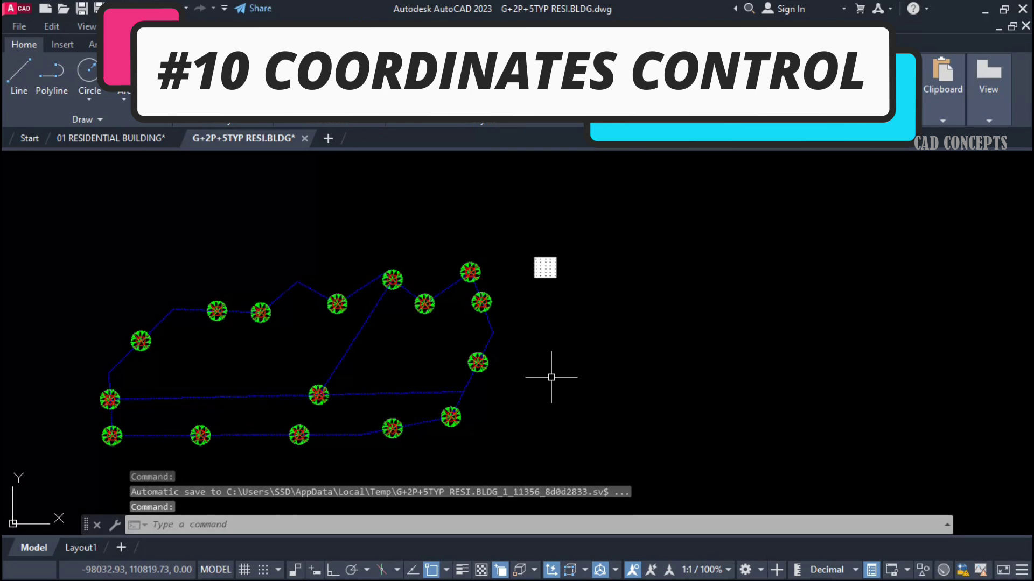
Scale the inserted coordinate table from its upper-left corner.
{"action": "left_click", "coordinate": [617, 339]}
{"action": "type", "text": "sc"}
{"action": "key", "text": "Return"}
{"action": "left_click", "coordinate": [544, 266]}
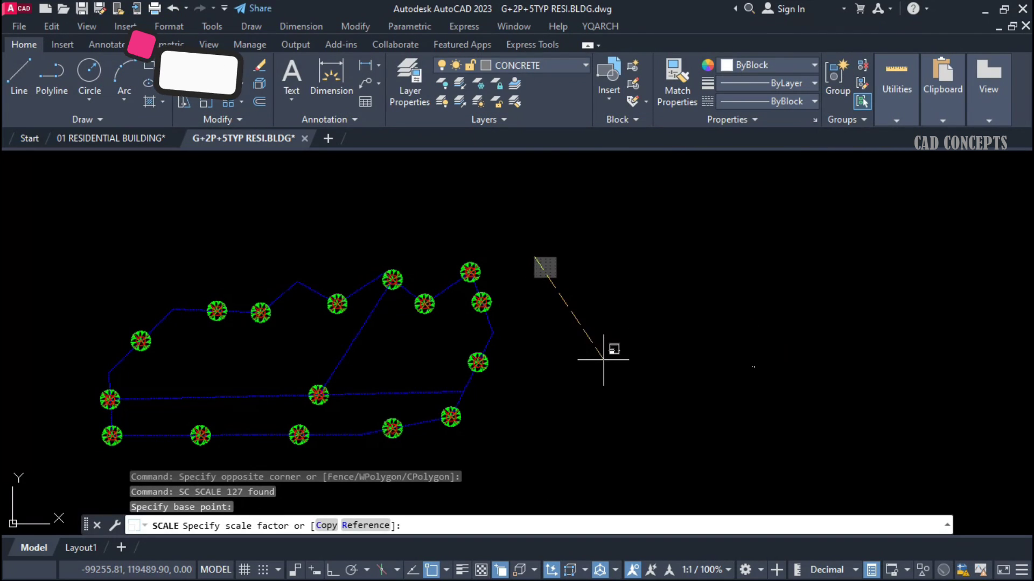
{"action": "left_click", "coordinate": [485, 416]}
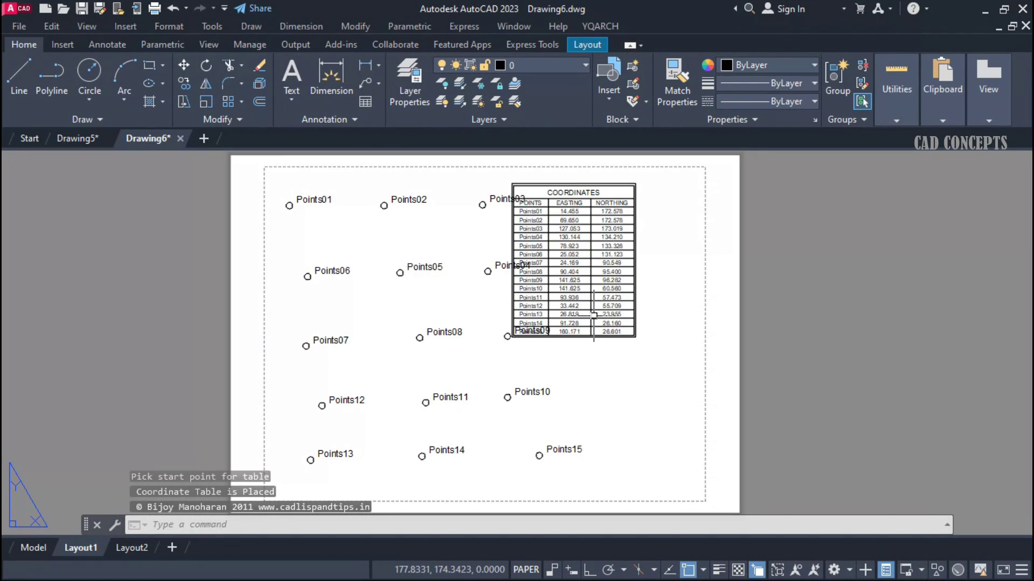
Move the COORDINATES table on Layout1 to the right, clear of the Points03, Points04 and Points09 labels.
{"action": "left_click", "coordinate": [509, 351]}
{"action": "left_click", "coordinate": [694, 173]}
{"action": "type", "text": "m"}
{"action": "key", "text": "Return"}
{"action": "left_click", "coordinate": [490, 272]}
{"action": "left_click", "coordinate": [543, 275]}
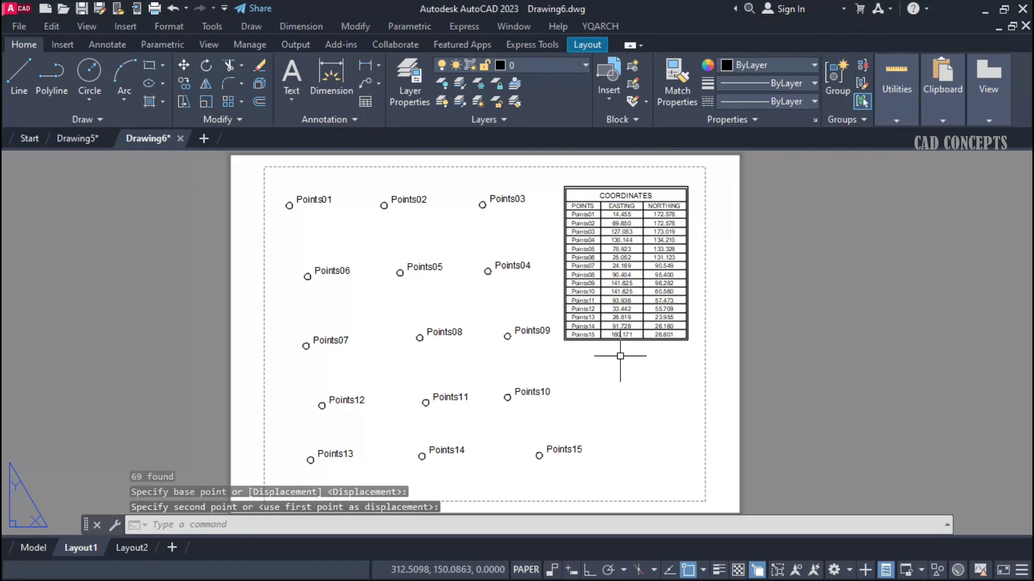
{"action": "key", "text": "Escape"}
{"action": "key", "text": "Escape"}
{"action": "key", "text": "Escape"}
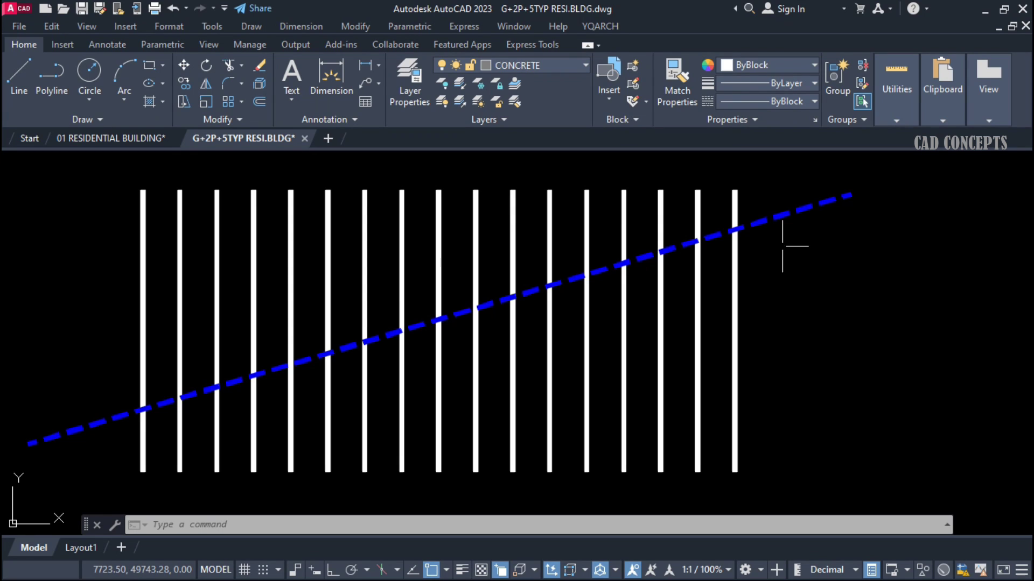
{"action": "left_click", "coordinate": [111, 419]}
{"action": "key", "text": "Escape"}
{"action": "left_click", "coordinate": [745, 196]}
{"action": "key", "text": "Escape"}
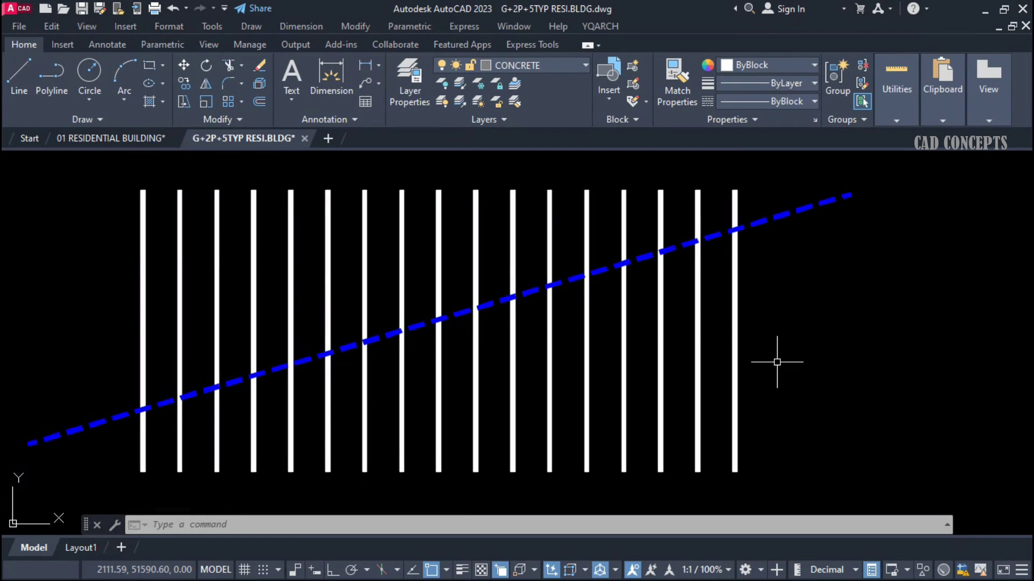
Collect the intersection points of the dashed blue line with all vertical white lines using the ZZB command's Intersections option.
{"action": "type", "text": "Z"}
{"action": "key", "text": "Return"}
{"action": "left_click", "coordinate": [801, 317]}
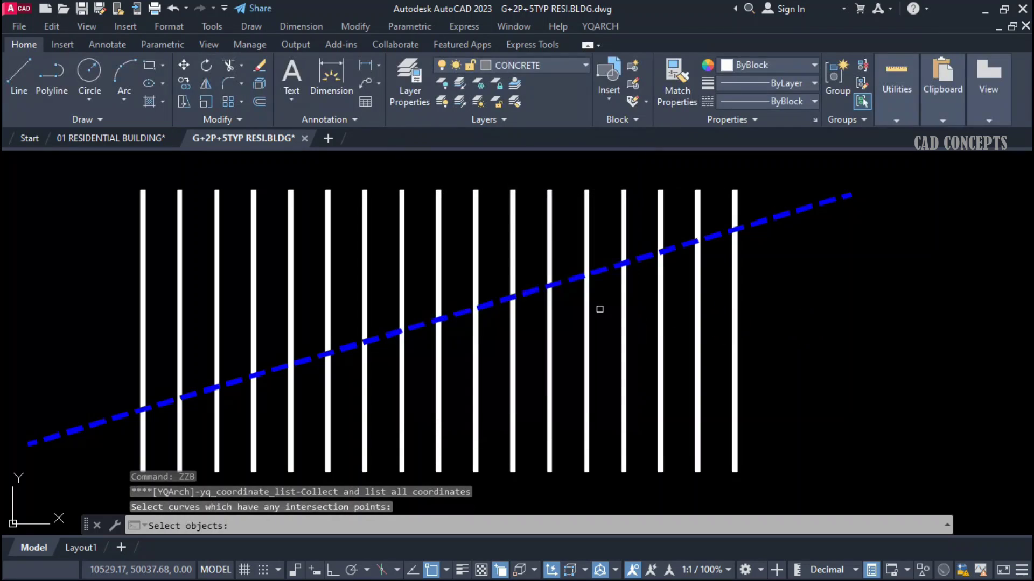
{"action": "left_click", "coordinate": [748, 215]}
{"action": "left_click", "coordinate": [136, 422]}
{"action": "key", "text": "Return"}
Insert the intersection coordinate table to the right of the vertical lines and inspect the marked crossings.
{"action": "scroll", "coordinate": [688, 226], "scroll_direction": "up", "scroll_amount": 10}
{"action": "scroll", "coordinate": [669, 270], "scroll_direction": "down", "scroll_amount": 10}
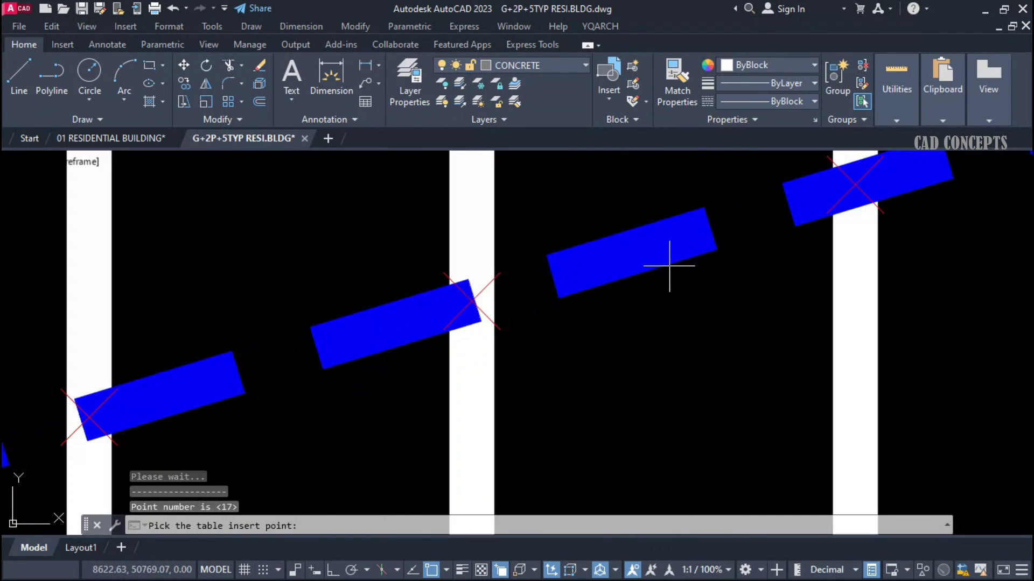
{"action": "scroll", "coordinate": [170, 386], "scroll_direction": "up", "scroll_amount": 4}
{"action": "scroll", "coordinate": [170, 386], "scroll_direction": "down", "scroll_amount": 4}
{"action": "left_click", "coordinate": [593, 258]}
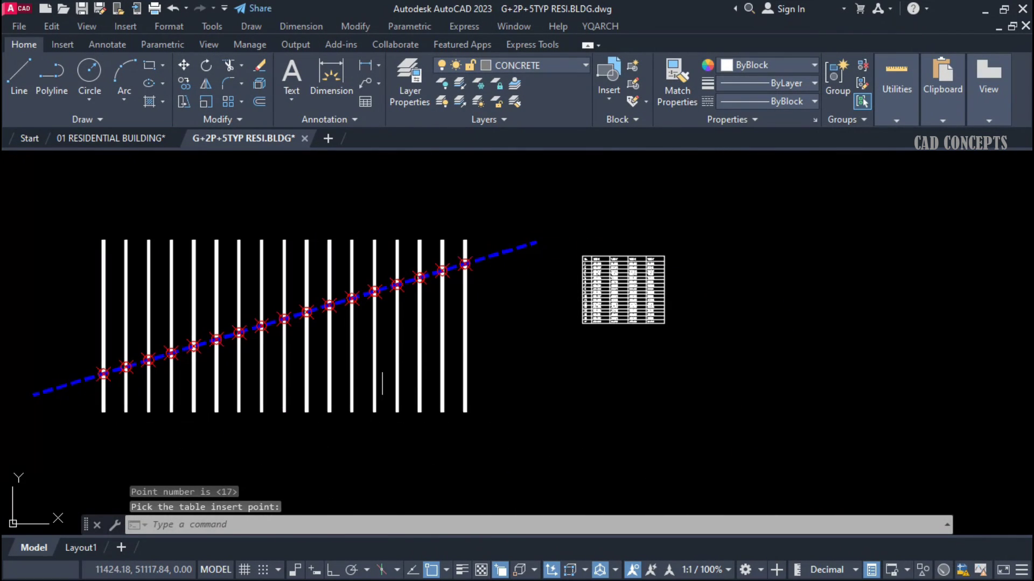
{"action": "scroll", "coordinate": [81, 353], "scroll_direction": "up", "scroll_amount": 5}
{"action": "scroll", "coordinate": [662, 248], "scroll_direction": "down", "scroll_amount": 5}
{"action": "scroll", "coordinate": [936, 263], "scroll_direction": "up", "scroll_amount": 4}
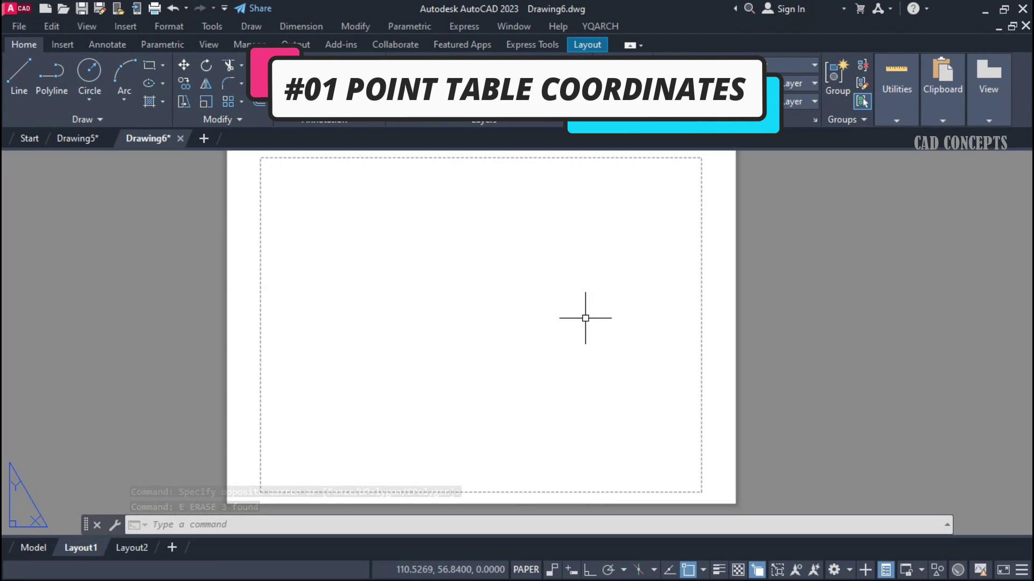
Start point numbering on Layout1 with the CN command, using scale 1.5, prefix Points and starting number 01.
{"action": "middle_click_drag", "start_coordinate": [585, 319], "coordinate": [589, 328]}
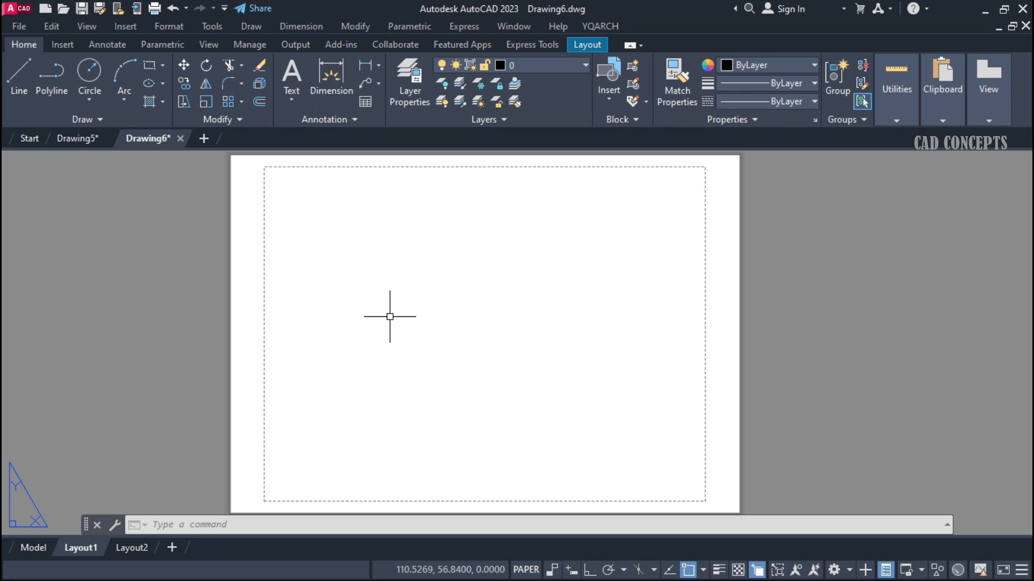
{"action": "type", "text": "CN"}
{"action": "key", "text": "Return"}
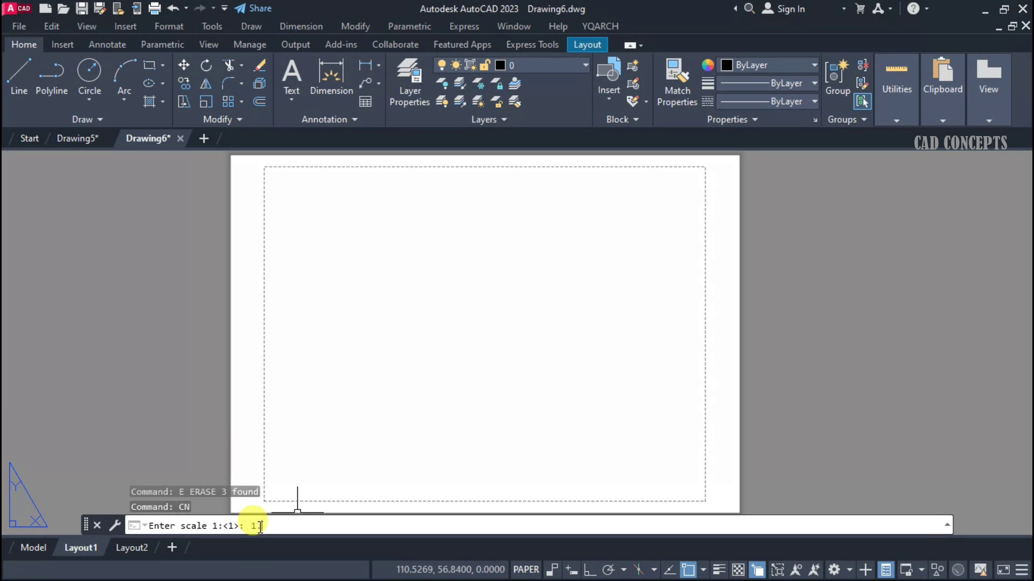
{"action": "type", "text": "1.5"}
{"action": "key", "text": "Return"}
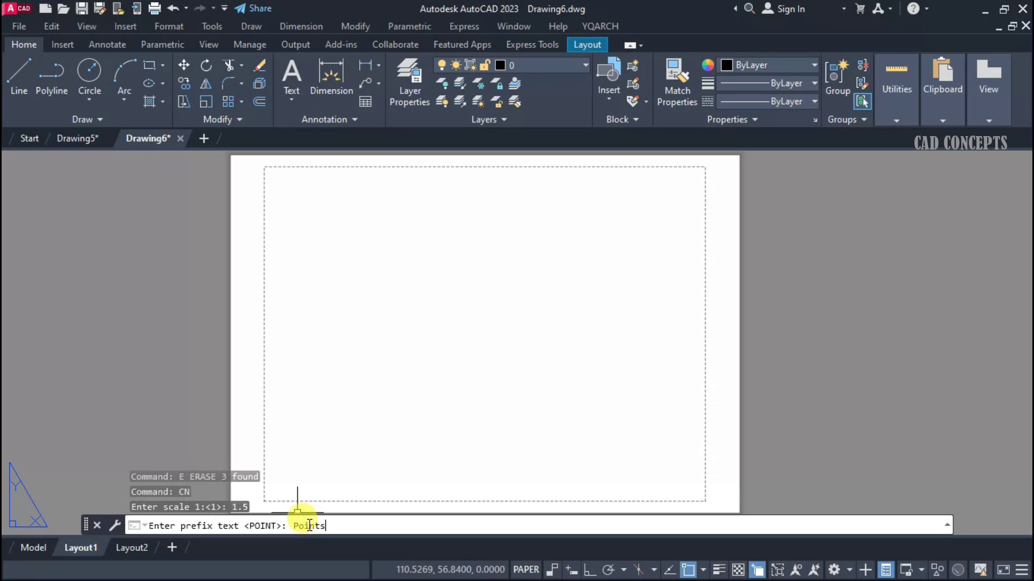
{"action": "key", "text": "Return"}
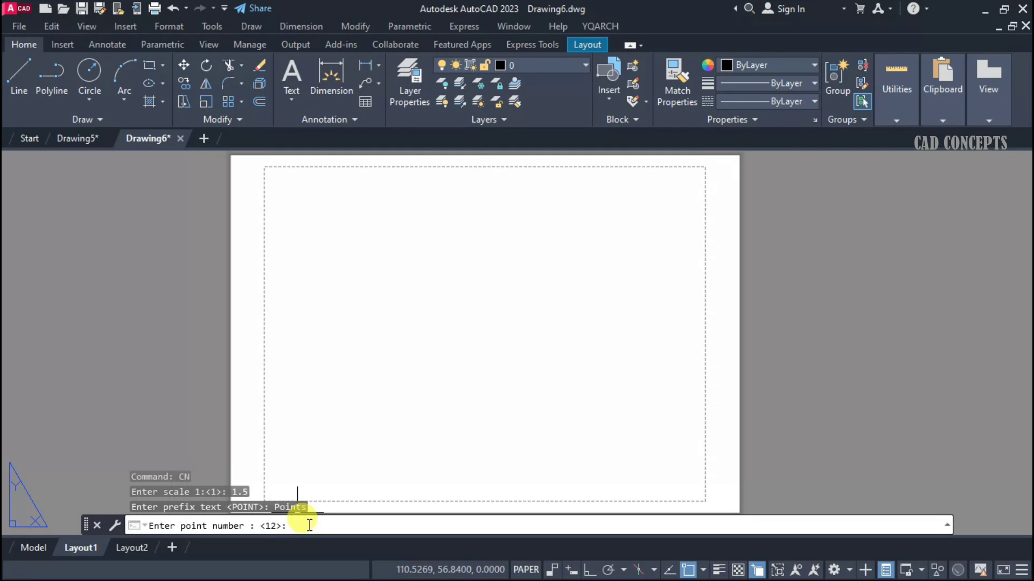
{"action": "key", "text": "Return"}
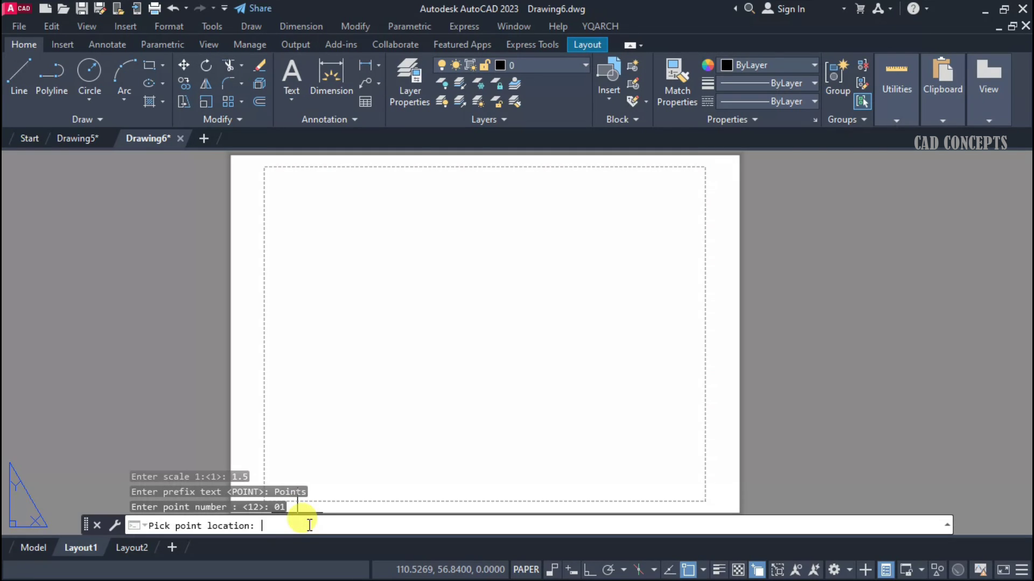
Place fifteen numbered points, Points01 to Points15, in five rows of three across the sheet and end the numbering.
{"action": "left_click", "coordinate": [289, 206]}
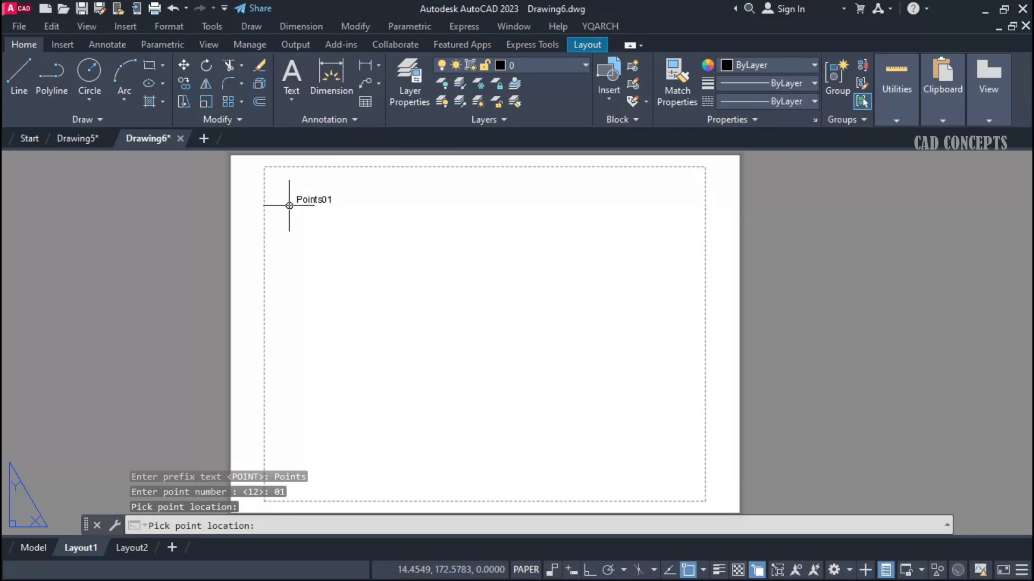
{"action": "left_click", "coordinate": [384, 206]}
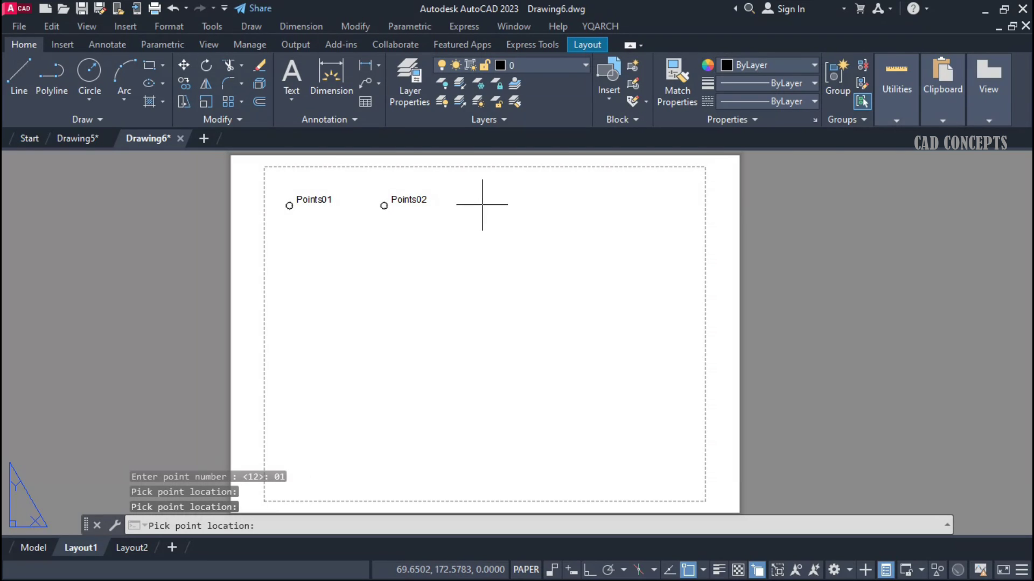
{"action": "left_click", "coordinate": [483, 204]}
{"action": "left_click", "coordinate": [487, 272]}
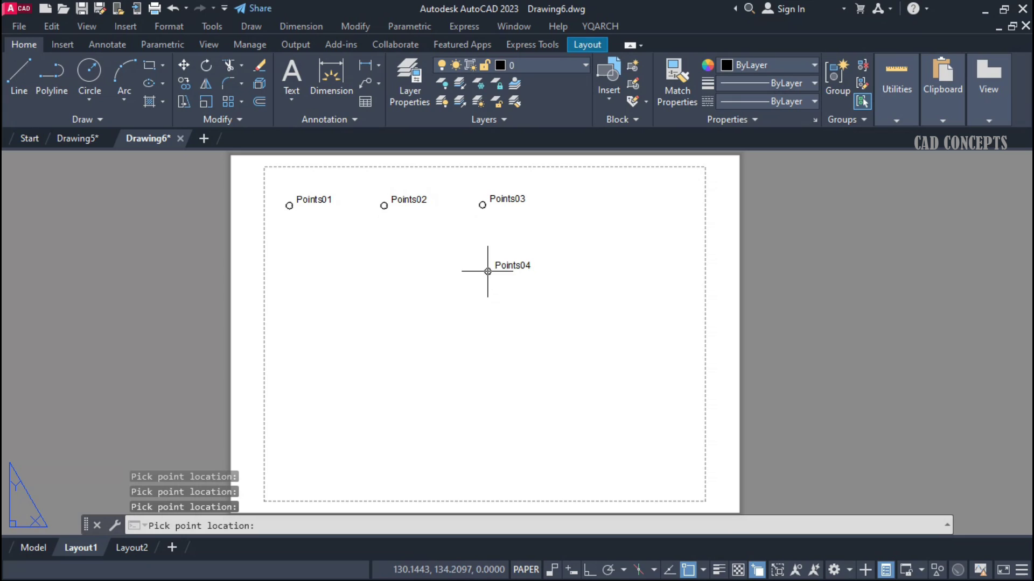
{"action": "left_click", "coordinate": [400, 273]}
{"action": "left_click", "coordinate": [308, 277]}
{"action": "left_click", "coordinate": [306, 346]}
{"action": "left_click", "coordinate": [419, 338]}
{"action": "left_click", "coordinate": [508, 336]}
{"action": "left_click", "coordinate": [507, 398]}
{"action": "left_click", "coordinate": [426, 402]}
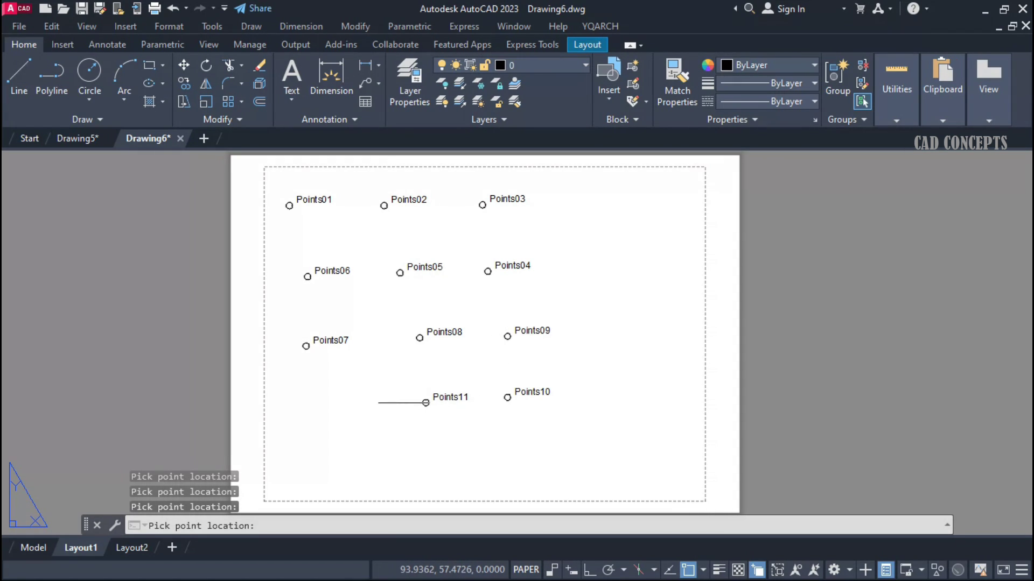
{"action": "left_click", "coordinate": [322, 406]}
{"action": "left_click", "coordinate": [311, 460]}
{"action": "left_click", "coordinate": [422, 457]}
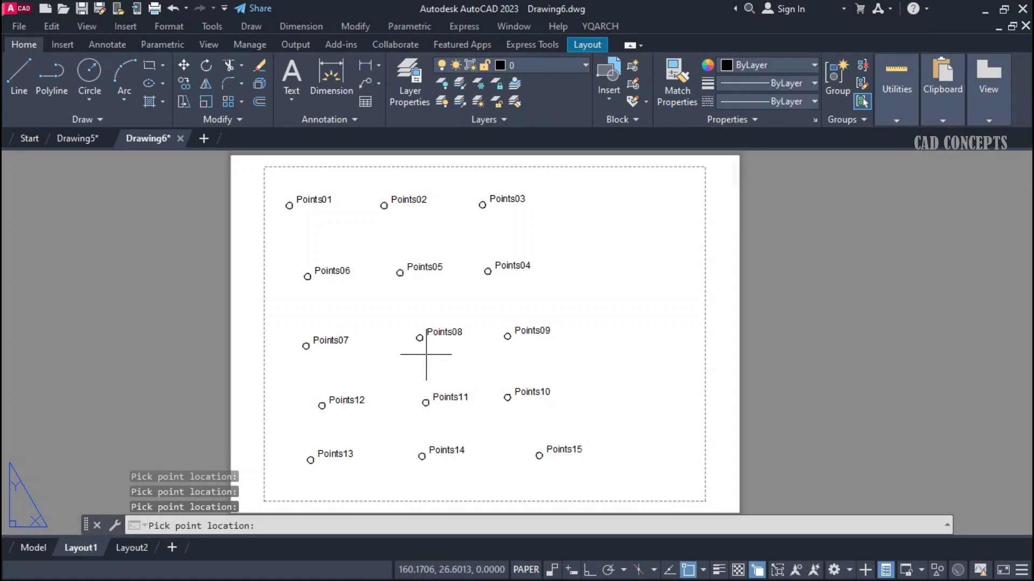
{"action": "key", "text": "Escape"}
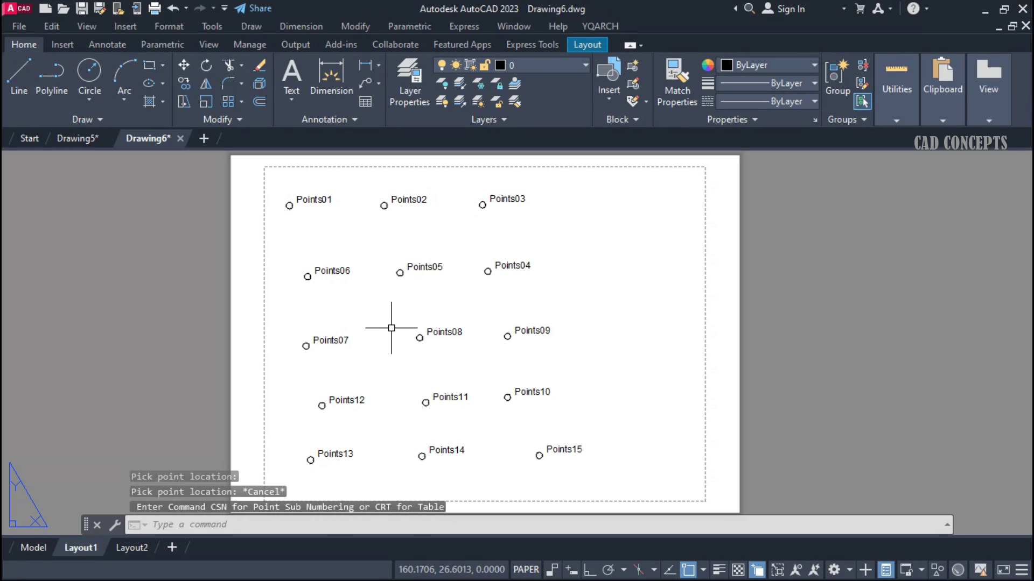
Create a coordinate table with the CRT command, choosing individual selection (S), enclosing all fifteen points and placing the table beside Points03.
{"action": "type", "text": "crt"}
{"action": "key", "text": "Return"}
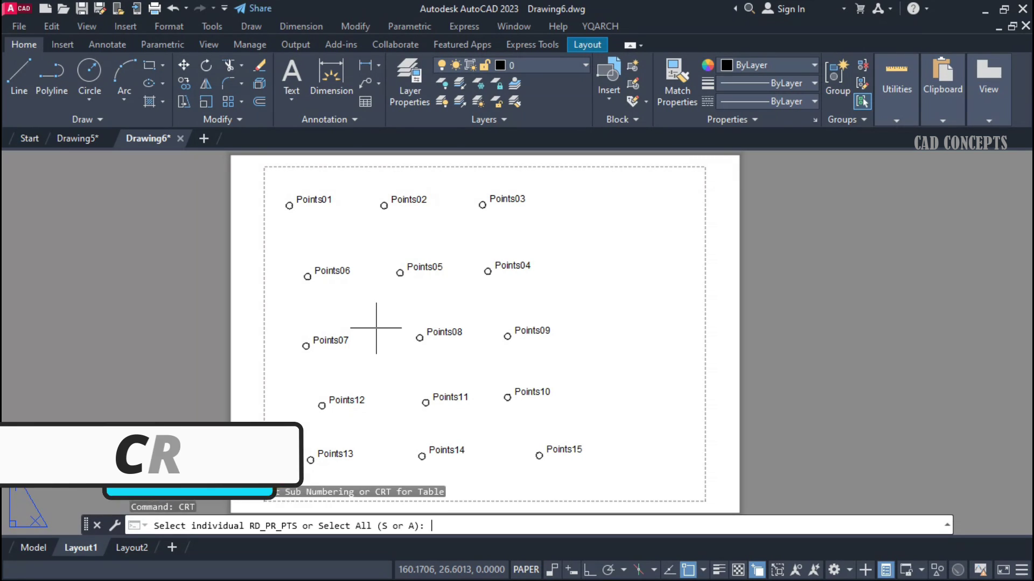
{"action": "left_click", "coordinate": [438, 529]}
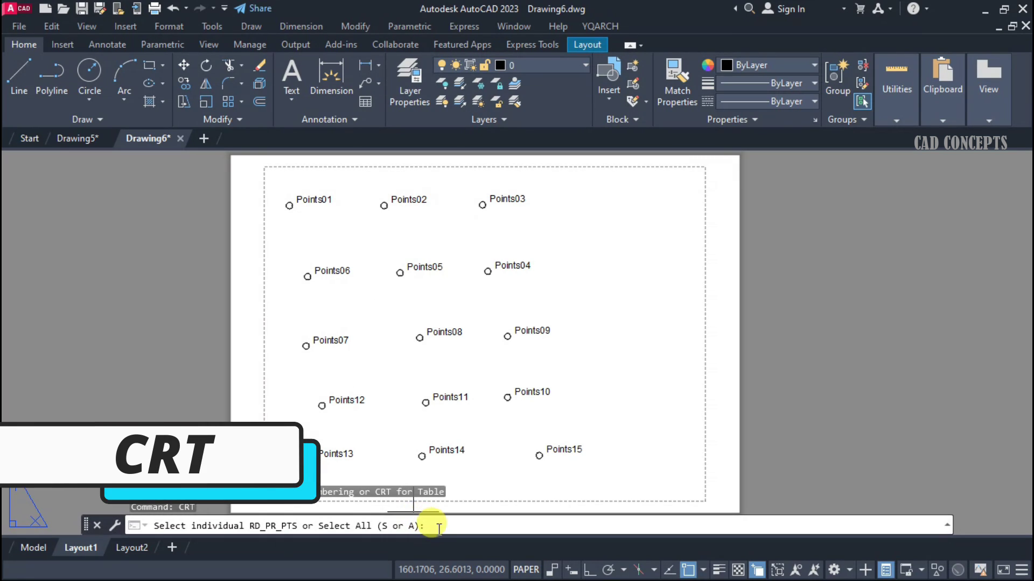
{"action": "type", "text": "s"}
{"action": "key", "text": "Return"}
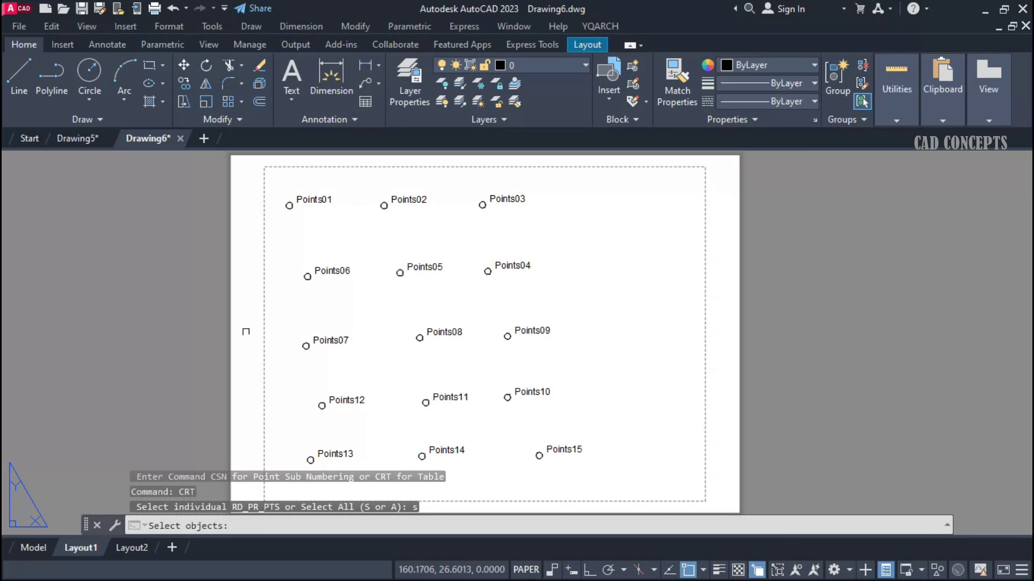
{"action": "left_click", "coordinate": [276, 178]}
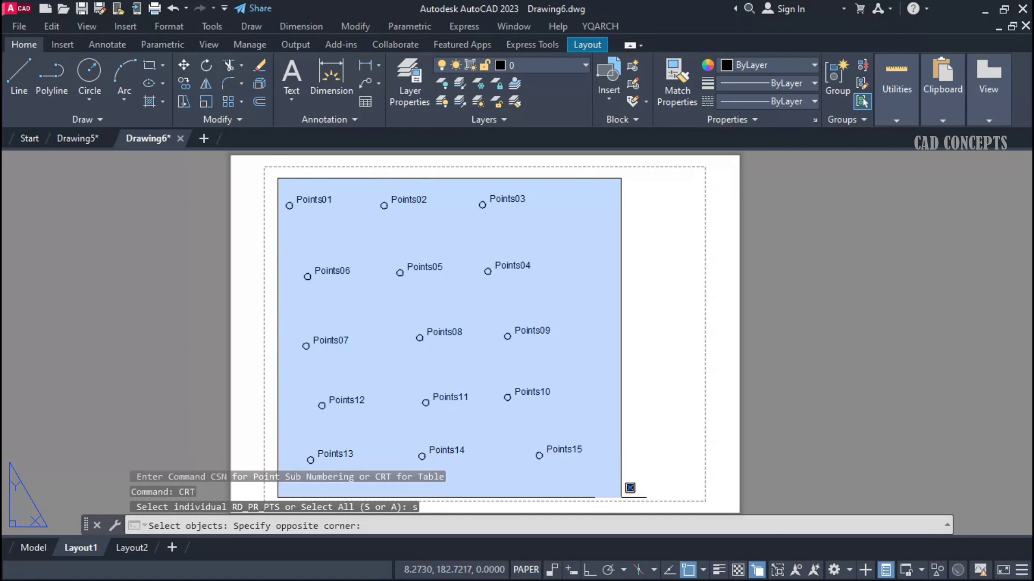
{"action": "left_click", "coordinate": [628, 492]}
{"action": "right_click", "coordinate": [575, 290]}
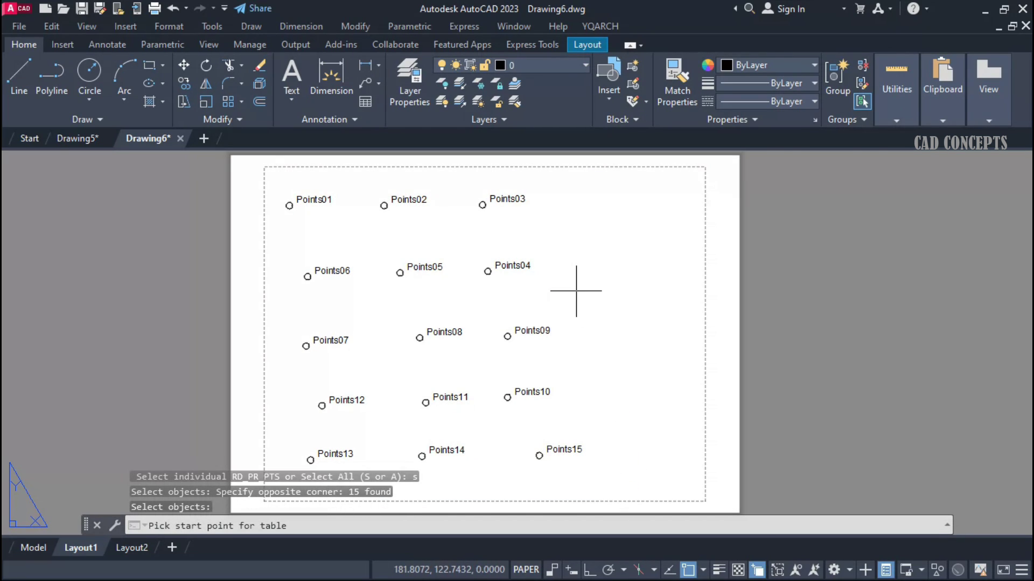
{"action": "left_click", "coordinate": [512, 184]}
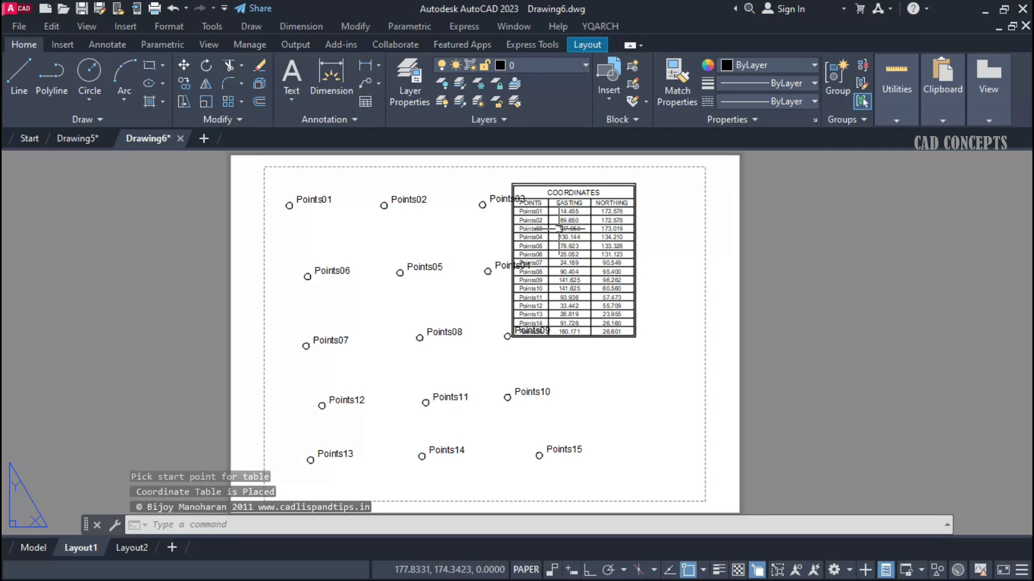
Shift the COORDINATES table to the right so that it no longer overlaps the point labels.
{"action": "left_click", "coordinate": [594, 315]}
{"action": "left_click", "coordinate": [645, 319]}
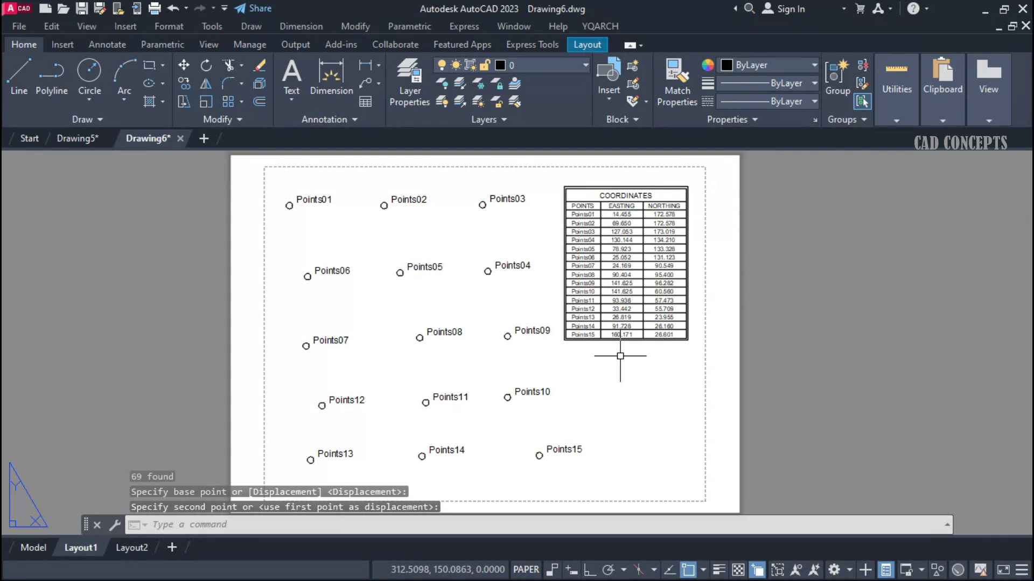
{"action": "key", "text": "Escape"}
{"action": "key", "text": "Escape"}
{"action": "key", "text": "Escape"}
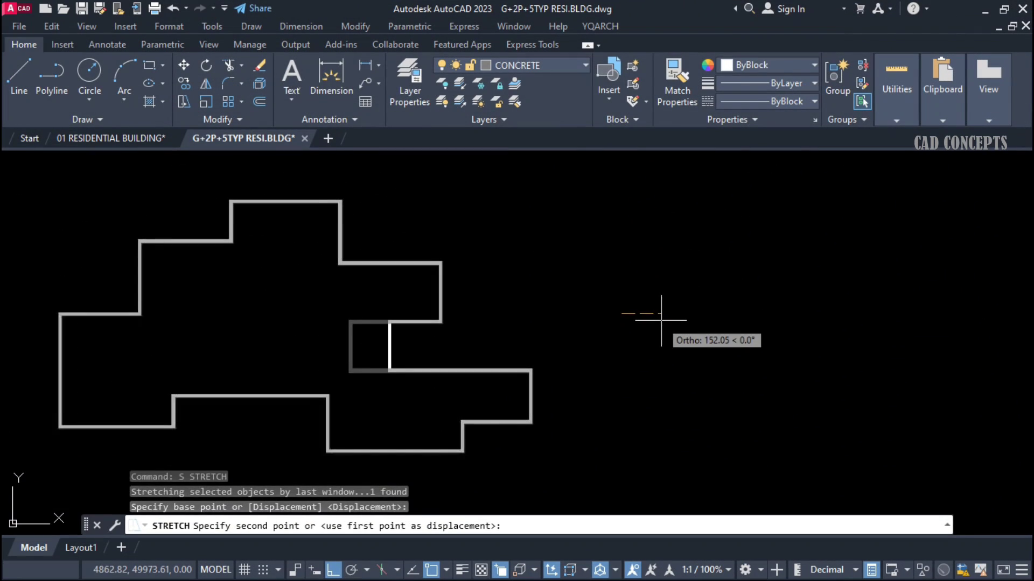
Stretch the inner vertical edge of the notch on the outline's right side about 152 units to the right.
{"action": "key", "text": "Escape"}
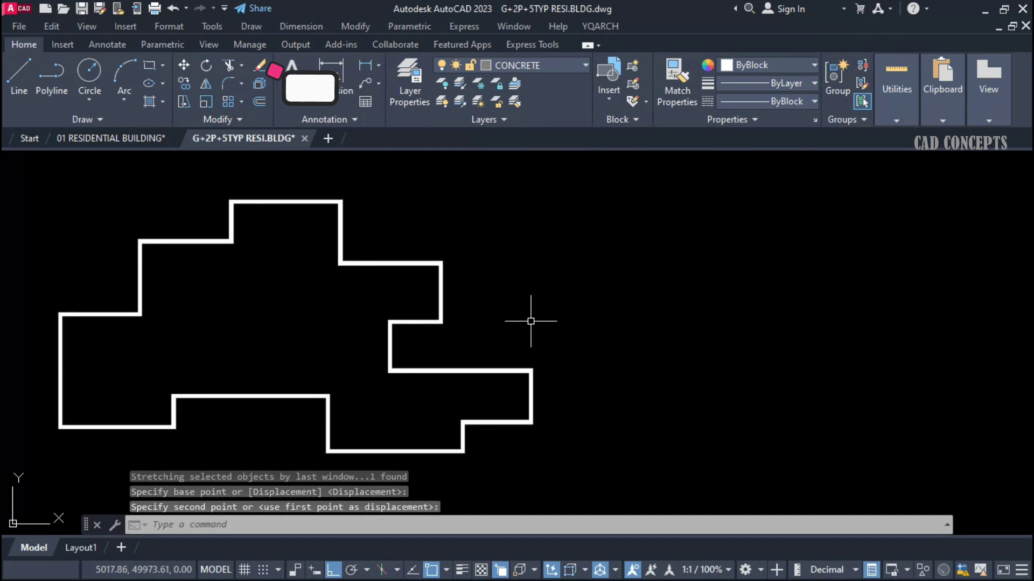
{"action": "middle_click_drag", "start_coordinate": [533, 321], "coordinate": [570, 318]}
{"action": "key", "text": "Escape"}
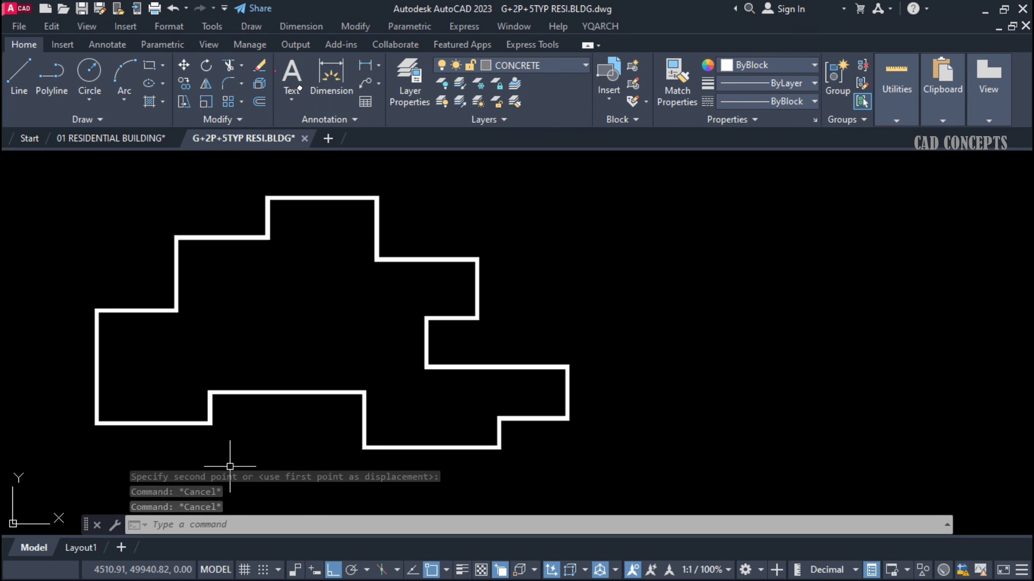
{"action": "middle_click_drag", "start_coordinate": [319, 403], "coordinate": [297, 401]}
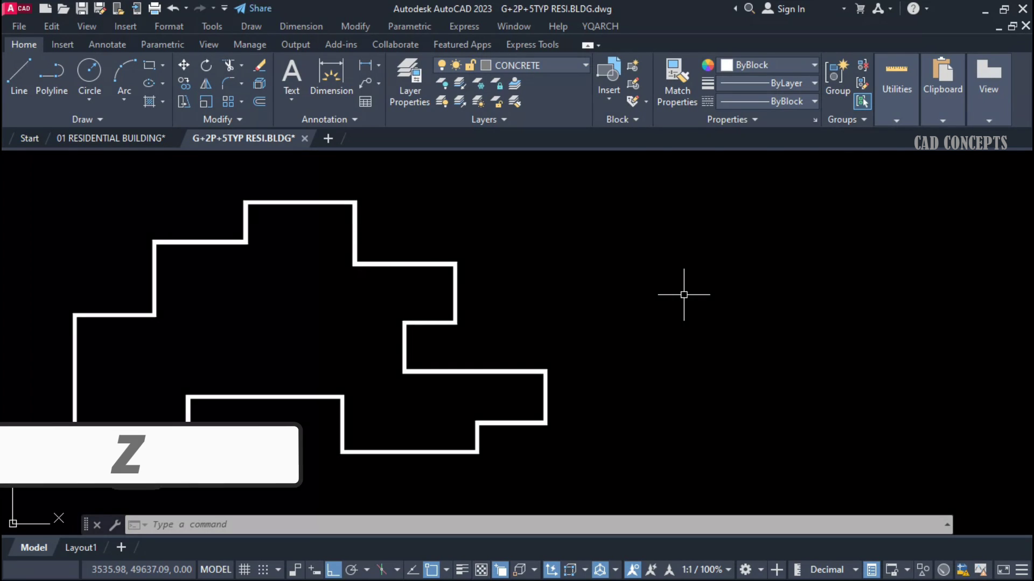
Run ZZB with Z-axis output turned off and collect the curve vertices of the closed stepped outline.
{"action": "type", "text": "ZB"}
{"action": "key", "text": "Return"}
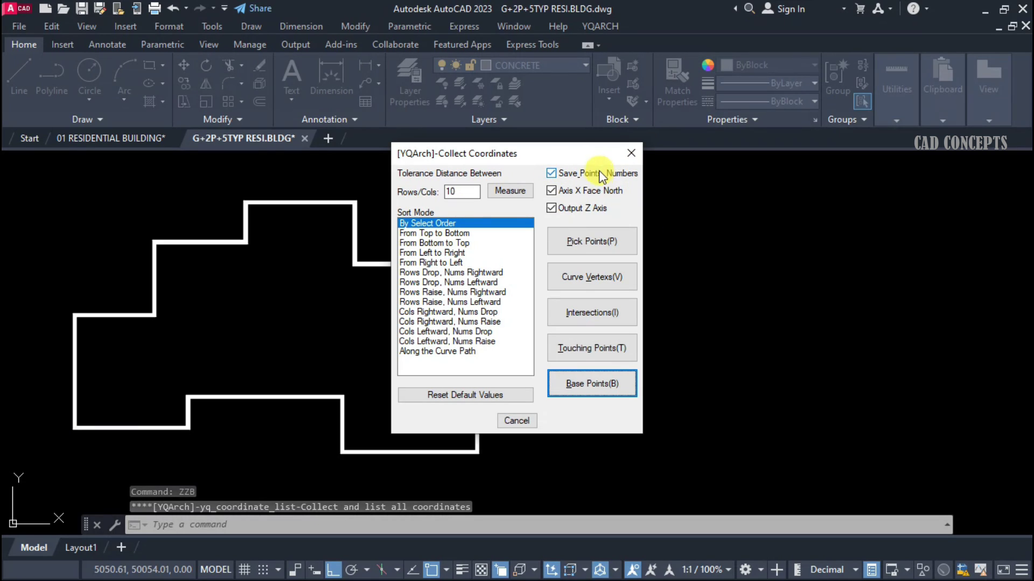
{"action": "left_click", "coordinate": [565, 208]}
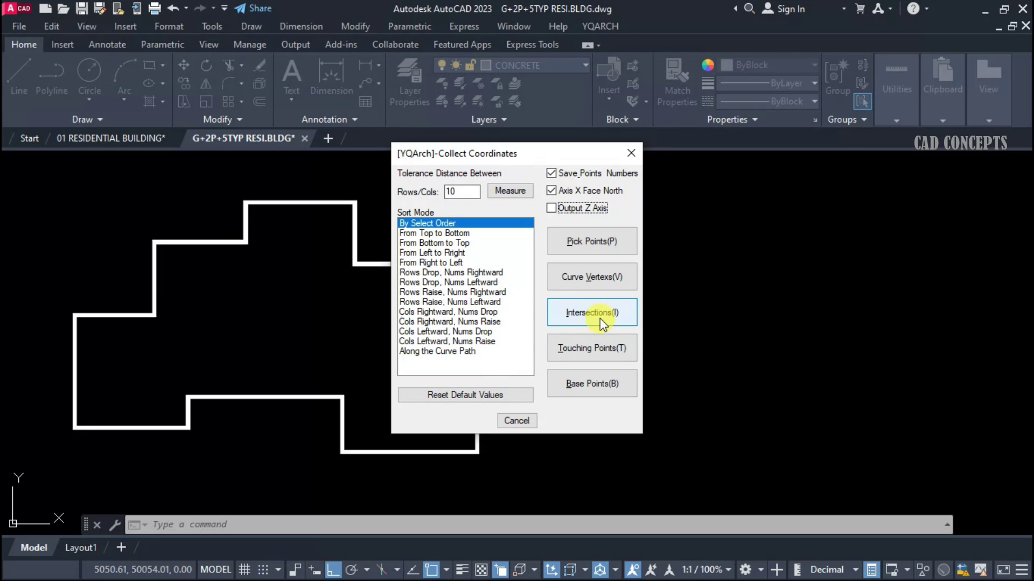
{"action": "left_click", "coordinate": [592, 276]}
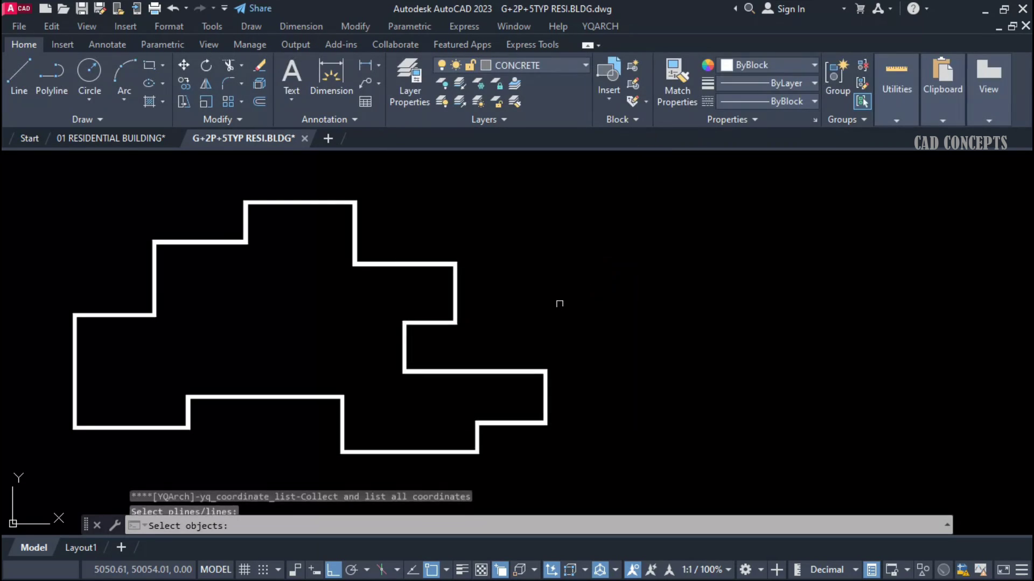
{"action": "left_click", "coordinate": [243, 219]}
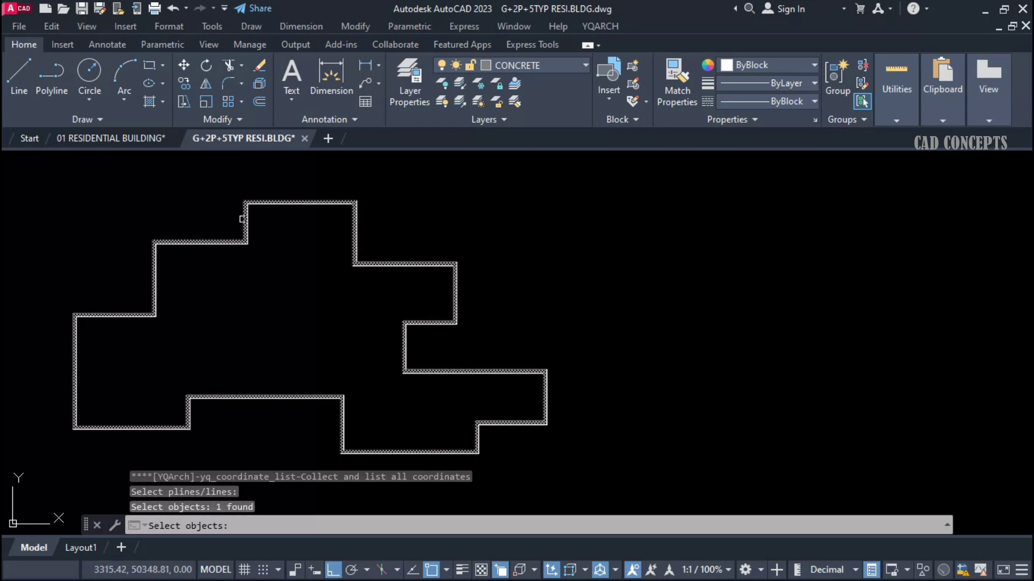
{"action": "key", "text": "Return"}
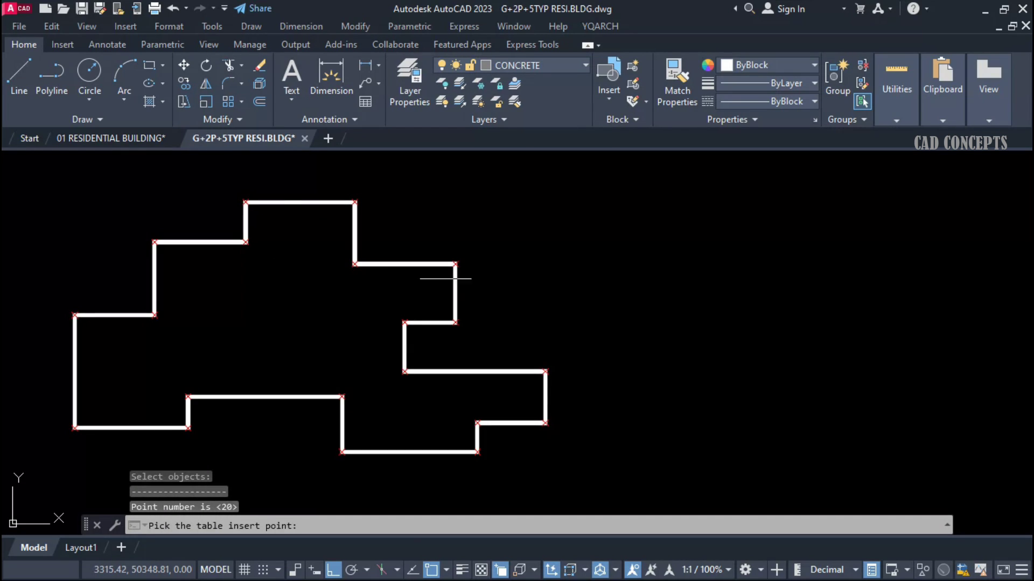
Place the vertex coordinate table to the right of the stepped outline, level with its upper edge.
{"action": "scroll", "coordinate": [312, 183], "scroll_direction": "up", "scroll_amount": 12}
{"action": "scroll", "coordinate": [339, 334], "scroll_direction": "down", "scroll_amount": 6}
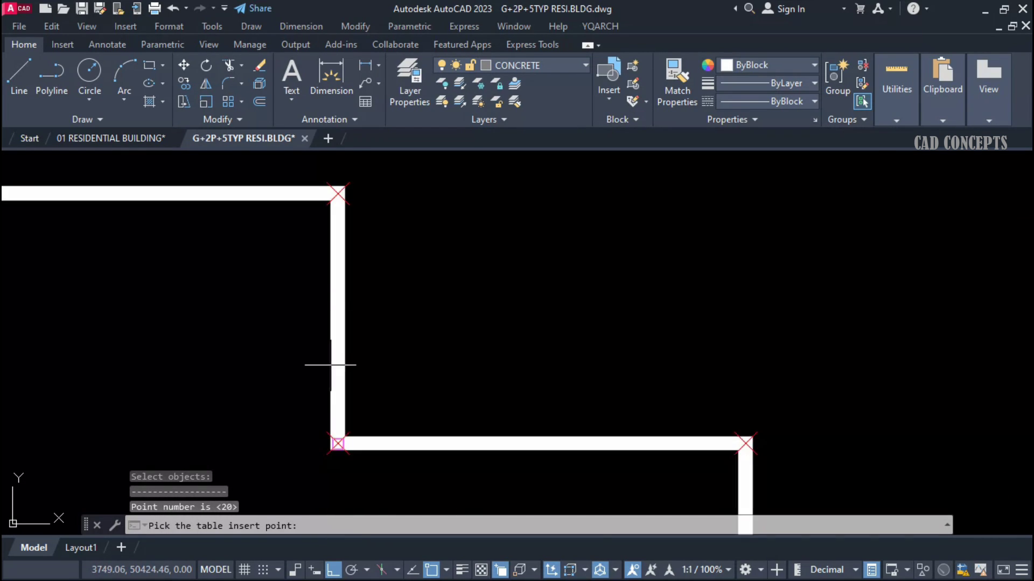
{"action": "middle_click_drag", "start_coordinate": [332, 316], "coordinate": [327, 242]}
{"action": "scroll", "coordinate": [478, 275], "scroll_direction": "down", "scroll_amount": 6}
{"action": "scroll", "coordinate": [479, 275], "scroll_direction": "up", "scroll_amount": 5}
{"action": "scroll", "coordinate": [482, 370], "scroll_direction": "down", "scroll_amount": 6}
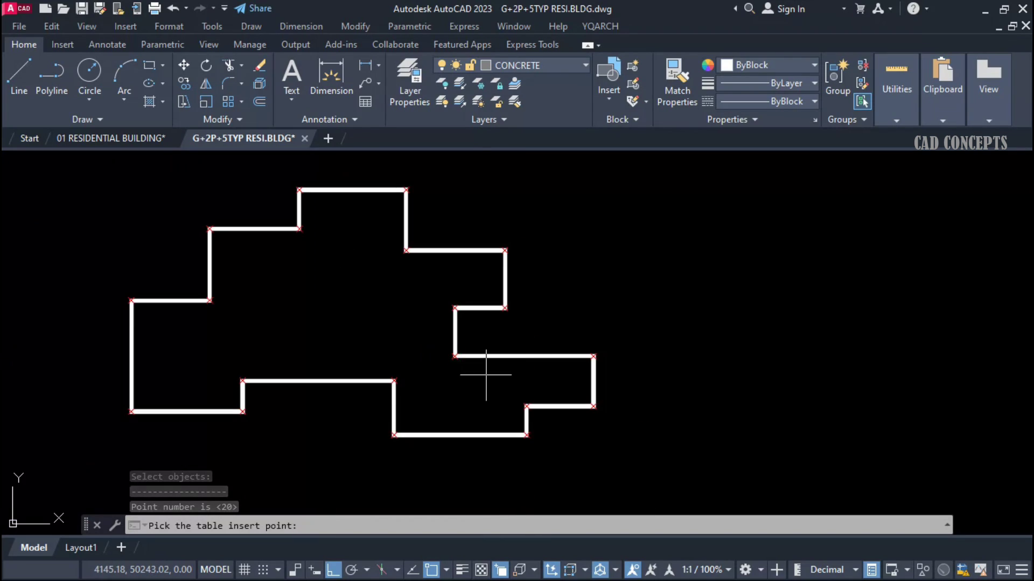
{"action": "middle_click_drag", "start_coordinate": [544, 323], "coordinate": [483, 330]}
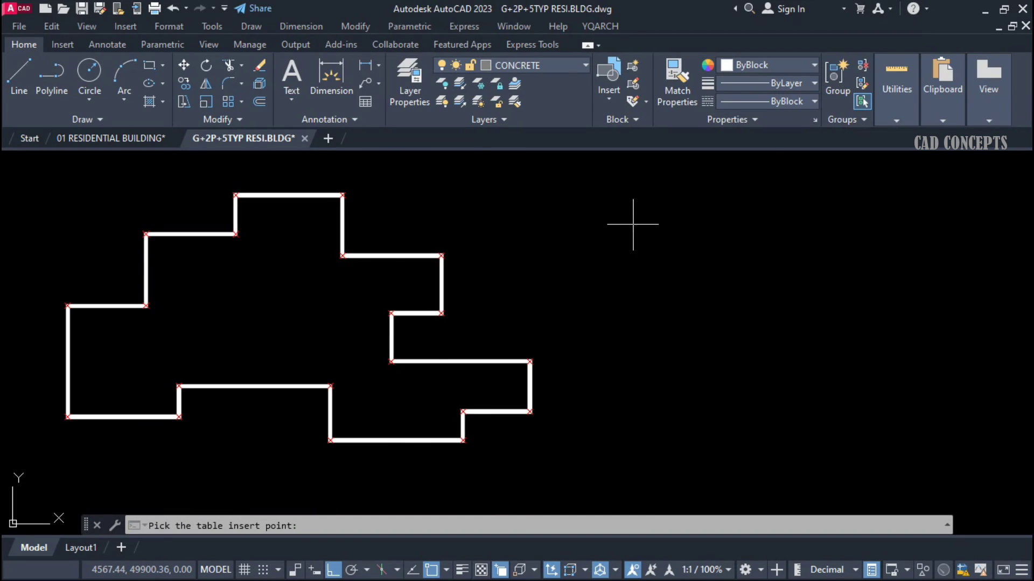
{"action": "left_click", "coordinate": [575, 171]}
{"action": "middle_click_drag", "start_coordinate": [539, 263], "coordinate": [550, 237]}
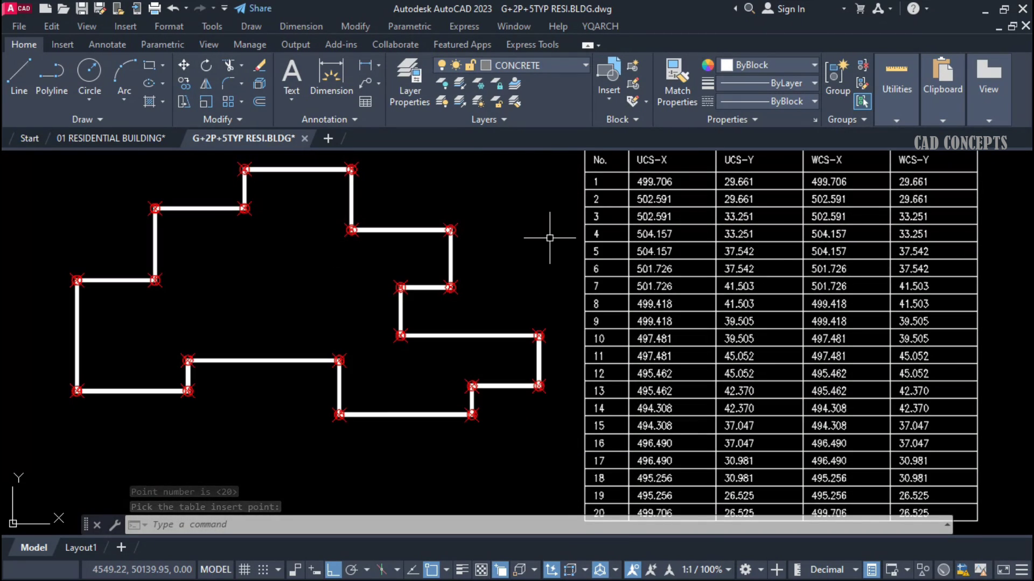
Zoom to a window (W) enclosing the numbered outline and its coordinate table.
{"action": "scroll", "coordinate": [550, 237], "scroll_direction": "down", "scroll_amount": 1}
{"action": "type", "text": "z"}
{"action": "key", "text": "Return"}
{"action": "type", "text": "w"}
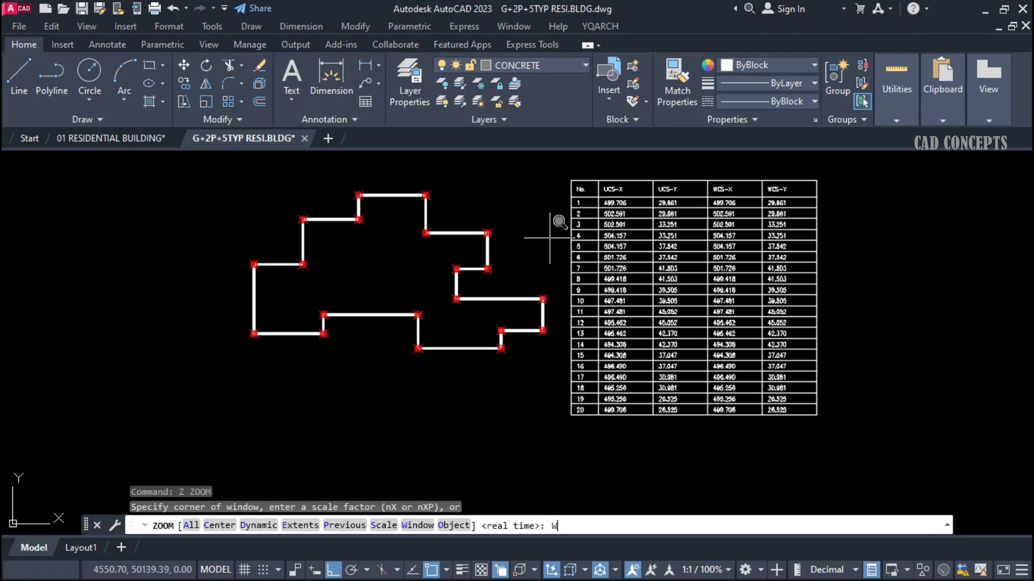
{"action": "key", "text": "Return"}
{"action": "left_click", "coordinate": [248, 168]}
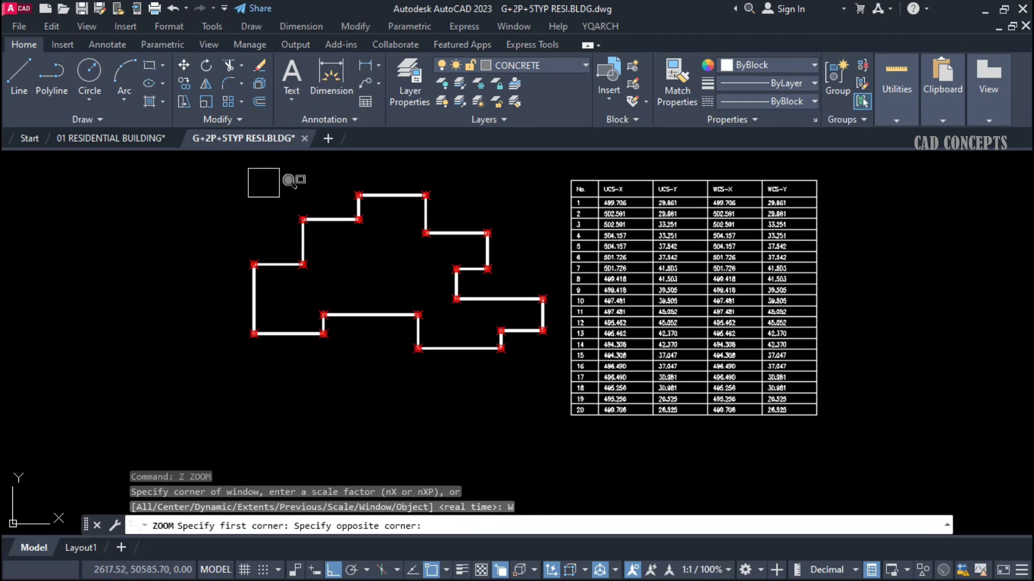
{"action": "left_click", "coordinate": [832, 410]}
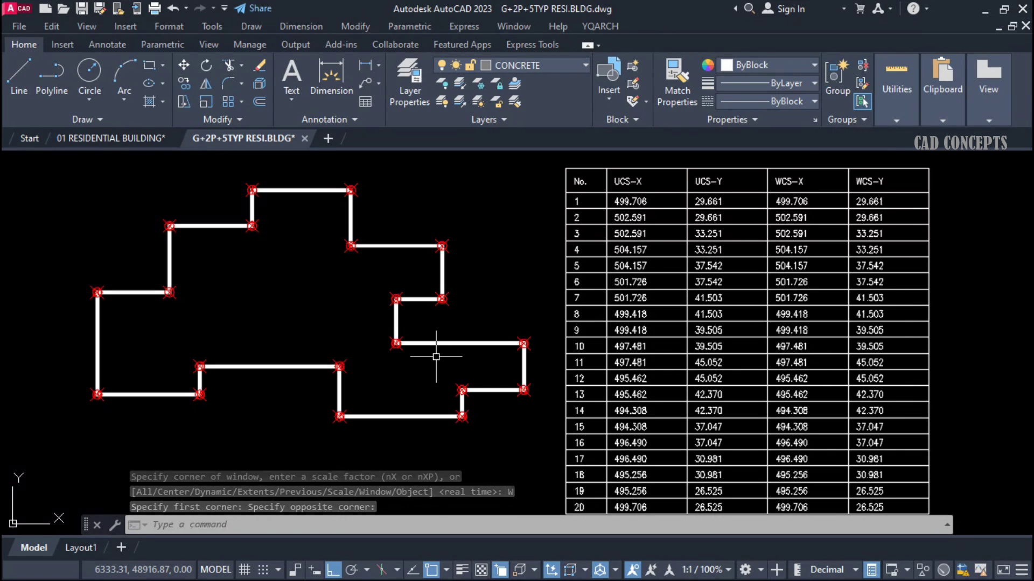
Examine the point numbers marked at the vertices around the stepped outline.
{"action": "scroll", "coordinate": [240, 182], "scroll_direction": "up", "scroll_amount": 6}
{"action": "scroll", "coordinate": [276, 219], "scroll_direction": "up", "scroll_amount": 5}
{"action": "scroll", "coordinate": [288, 212], "scroll_direction": "down", "scroll_amount": 5}
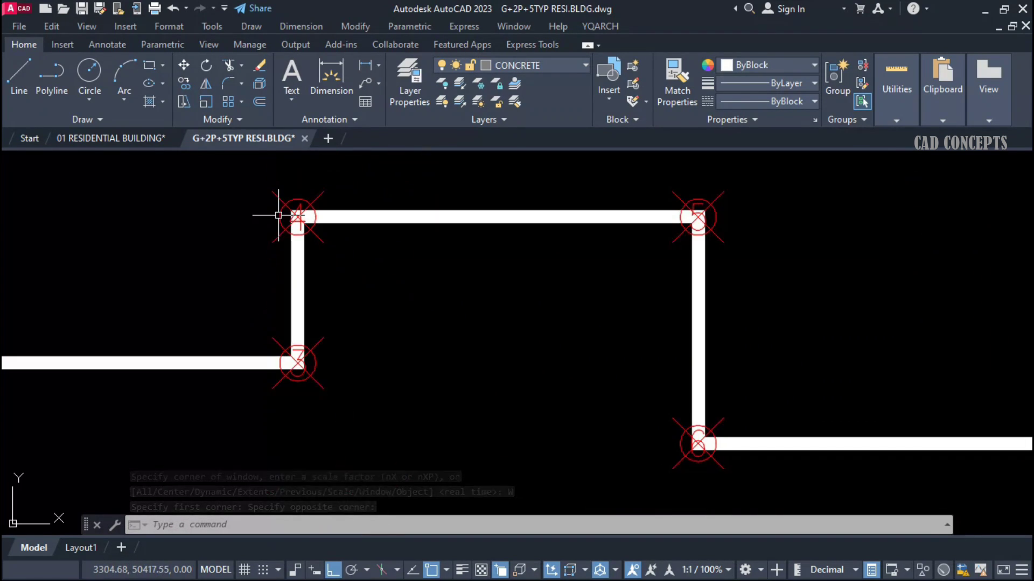
{"action": "scroll", "coordinate": [420, 364], "scroll_direction": "down", "scroll_amount": 4}
{"action": "scroll", "coordinate": [317, 404], "scroll_direction": "up", "scroll_amount": 3}
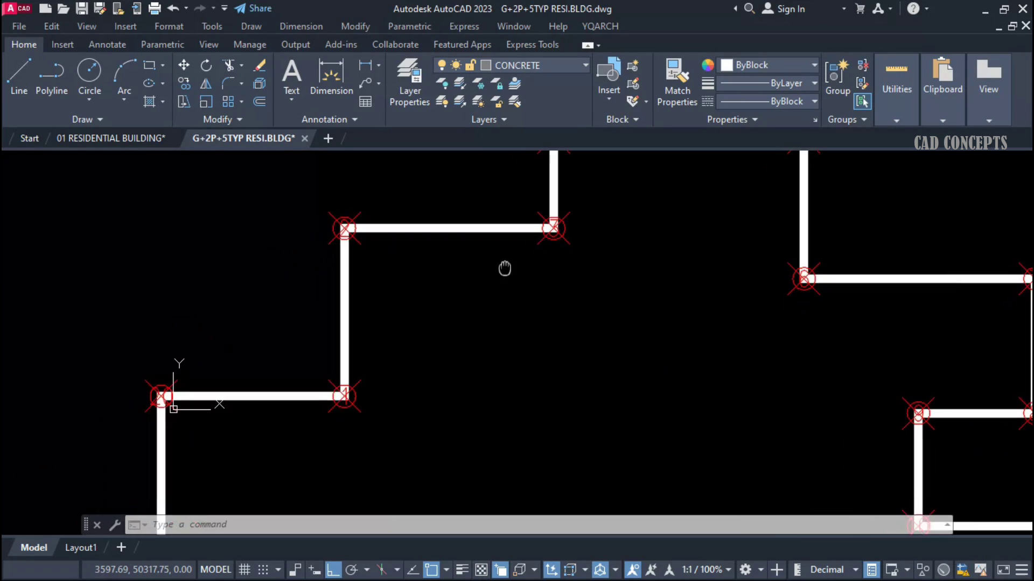
{"action": "scroll", "coordinate": [334, 400], "scroll_direction": "up", "scroll_amount": 6}
{"action": "scroll", "coordinate": [371, 387], "scroll_direction": "down", "scroll_amount": 5}
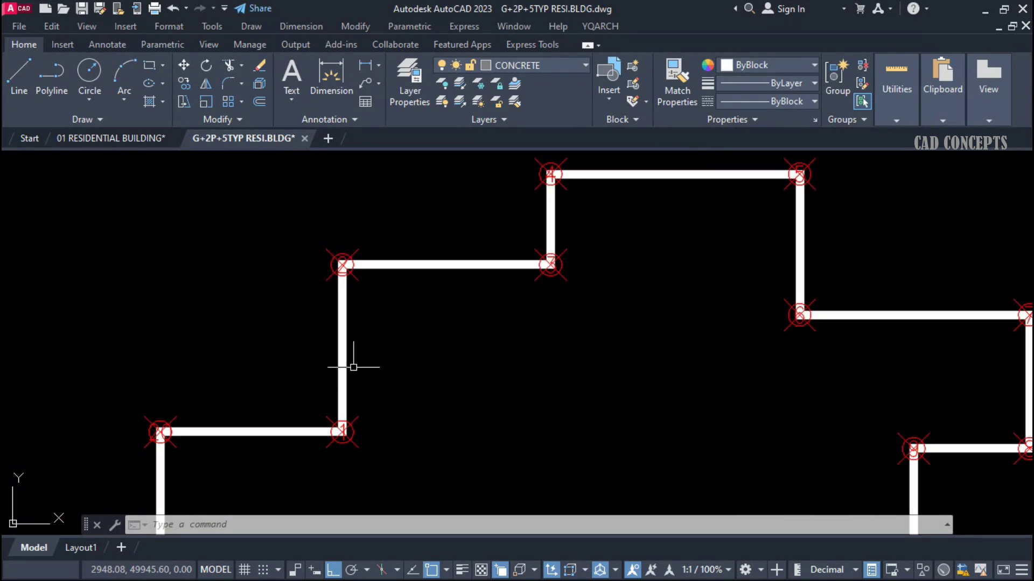
{"action": "scroll", "coordinate": [364, 272], "scroll_direction": "up", "scroll_amount": 5}
{"action": "scroll", "coordinate": [441, 393], "scroll_direction": "down", "scroll_amount": 3}
{"action": "scroll", "coordinate": [358, 238], "scroll_direction": "up", "scroll_amount": 6}
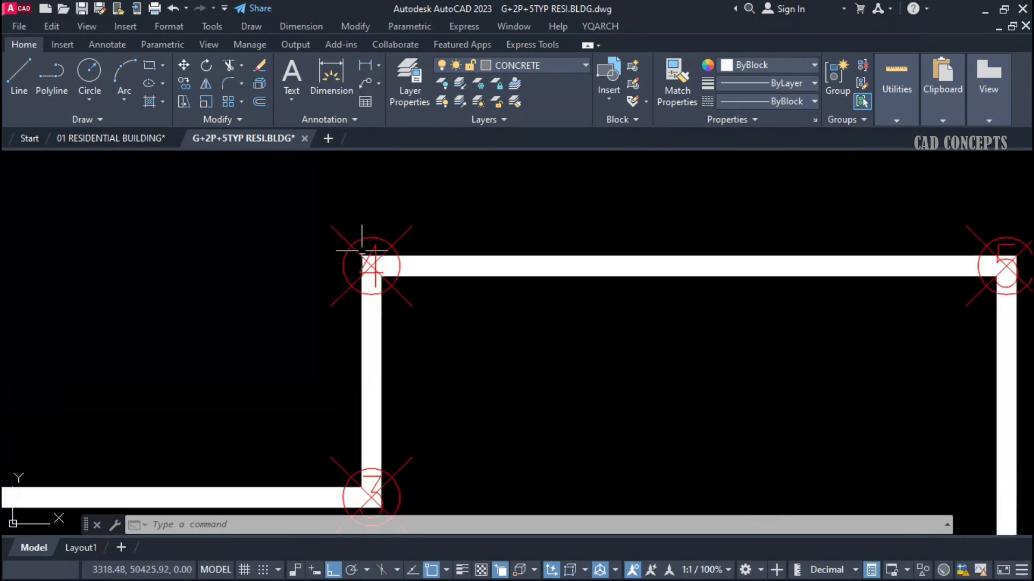
{"action": "scroll", "coordinate": [362, 247], "scroll_direction": "down", "scroll_amount": 7}
{"action": "scroll", "coordinate": [568, 270], "scroll_direction": "down", "scroll_amount": 5}
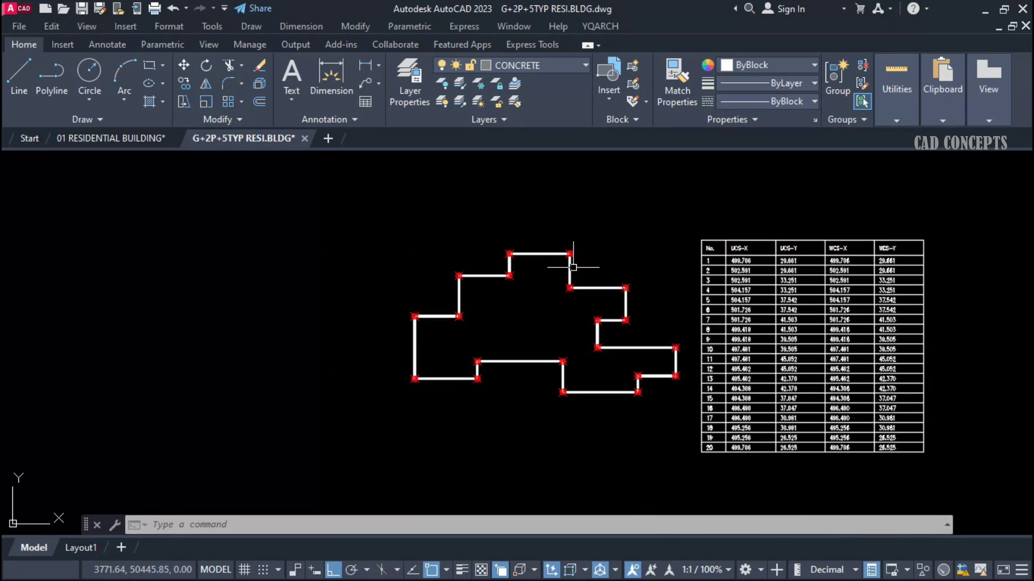
{"action": "scroll", "coordinate": [424, 294], "scroll_direction": "up", "scroll_amount": 5}
{"action": "scroll", "coordinate": [411, 321], "scroll_direction": "up", "scroll_amount": 5}
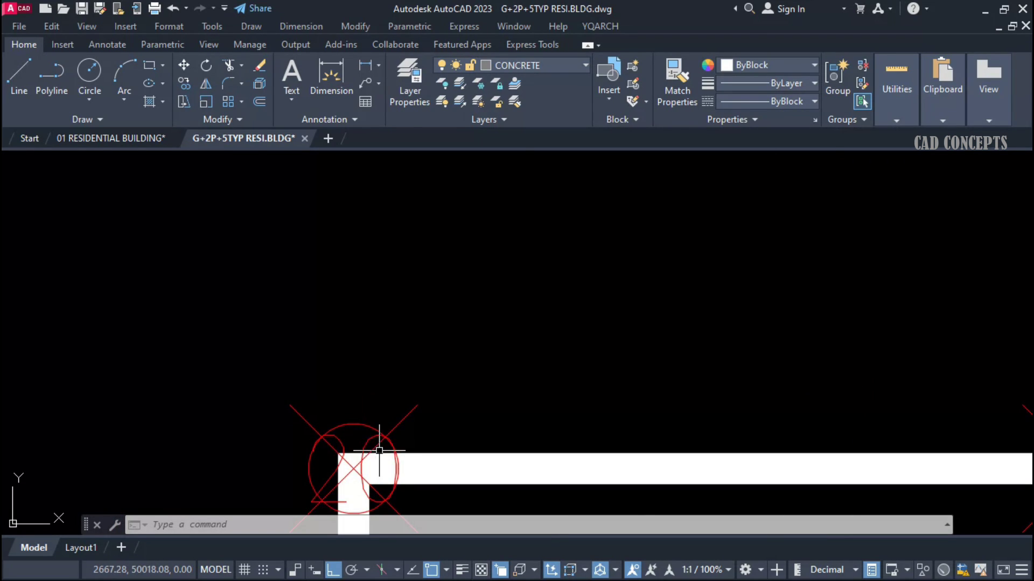
{"action": "scroll", "coordinate": [334, 376], "scroll_direction": "down", "scroll_amount": 8}
{"action": "middle_click_drag", "start_coordinate": [462, 416], "coordinate": [382, 353]}
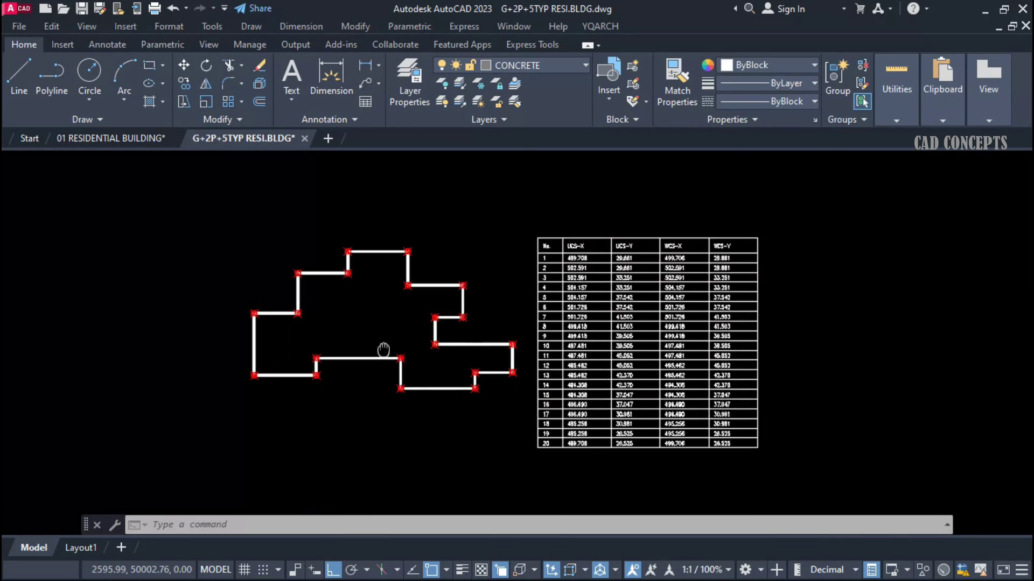
Examine the UCS and WCS coordinates listed for the outline's vertices in the table.
{"action": "scroll", "coordinate": [524, 445], "scroll_direction": "up", "scroll_amount": 6}
{"action": "middle_click_drag", "start_coordinate": [759, 280], "coordinate": [468, 371]}
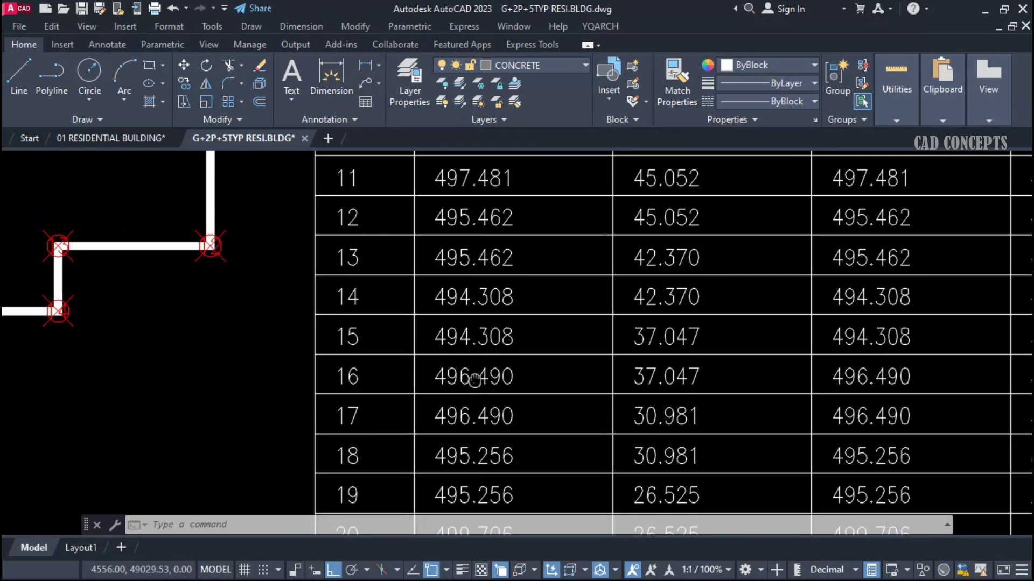
{"action": "scroll", "coordinate": [474, 219], "scroll_direction": "down", "scroll_amount": 3}
{"action": "scroll", "coordinate": [500, 226], "scroll_direction": "up", "scroll_amount": 3}
{"action": "middle_click_drag", "start_coordinate": [501, 226], "coordinate": [491, 396]}
{"action": "scroll", "coordinate": [618, 364], "scroll_direction": "down", "scroll_amount": 5}
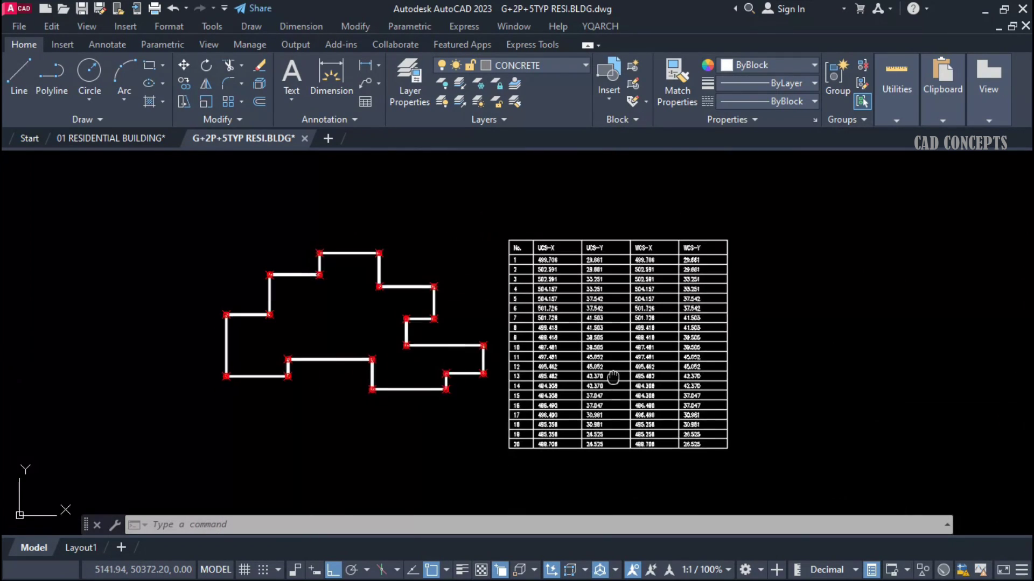
{"action": "scroll", "coordinate": [623, 362], "scroll_direction": "up", "scroll_amount": 2}
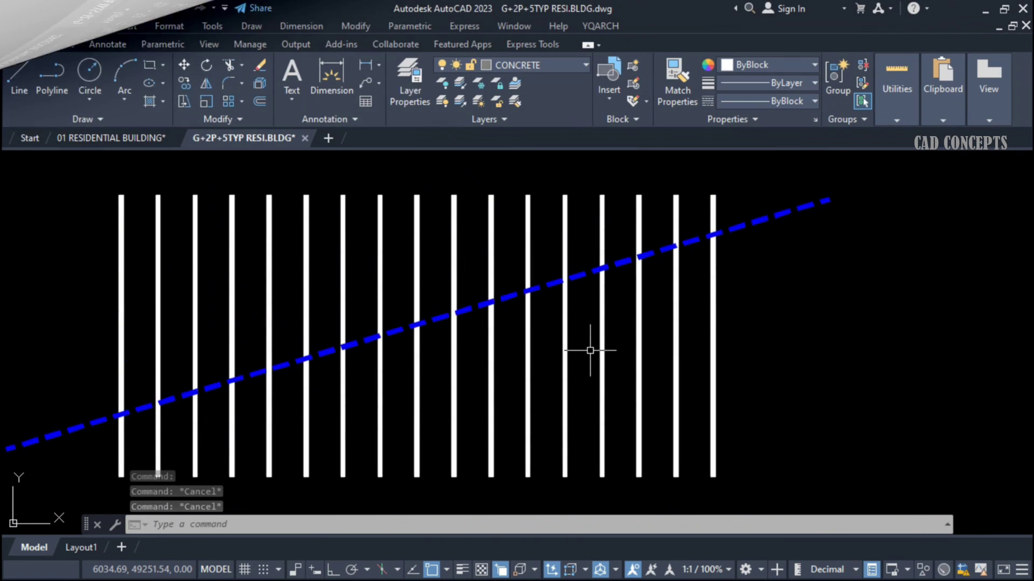
{"action": "middle_click_drag", "start_coordinate": [590, 350], "coordinate": [612, 346]}
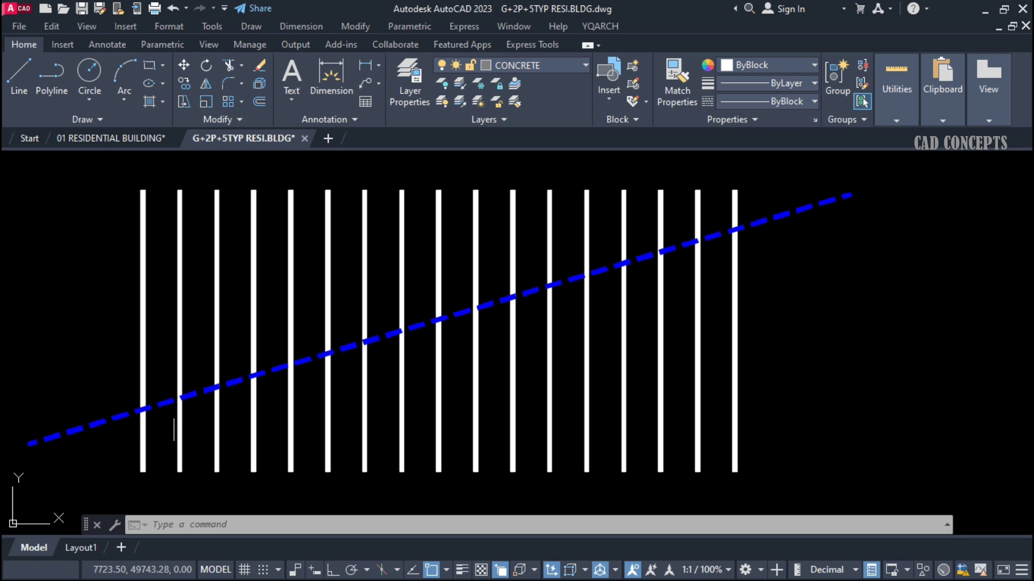
{"action": "left_click", "coordinate": [115, 414]}
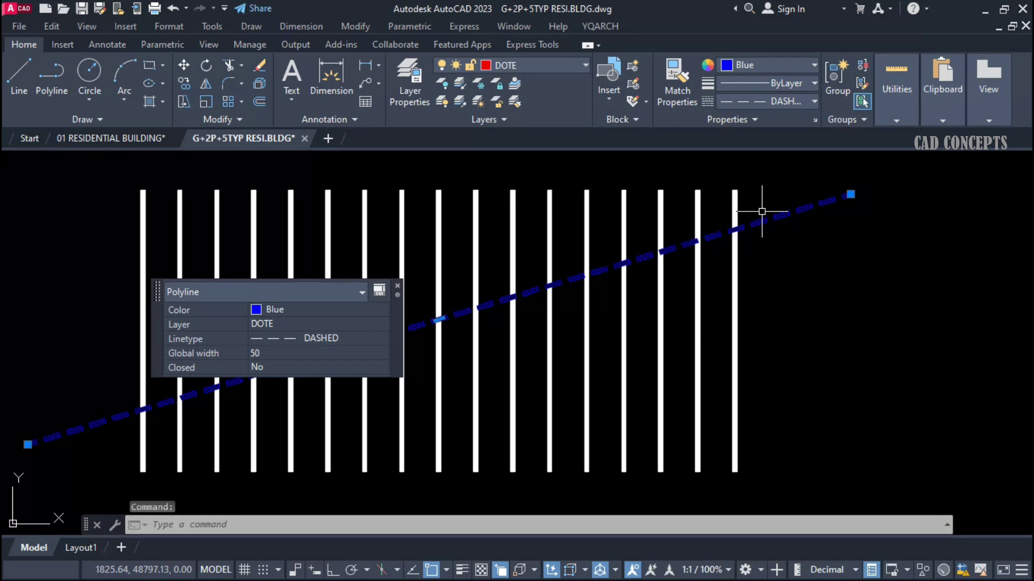
{"action": "key", "text": "Escape"}
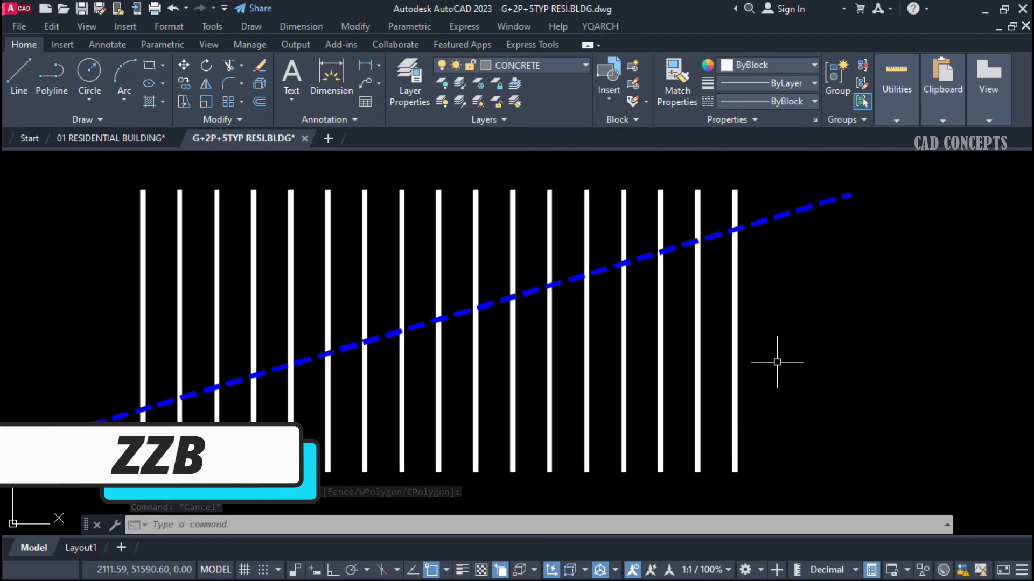
Run ZZB in Intersections mode on all the vertical lines and the blue dashed polyline crossing them.
{"action": "type", "text": "zzb"}
{"action": "key", "text": "Return"}
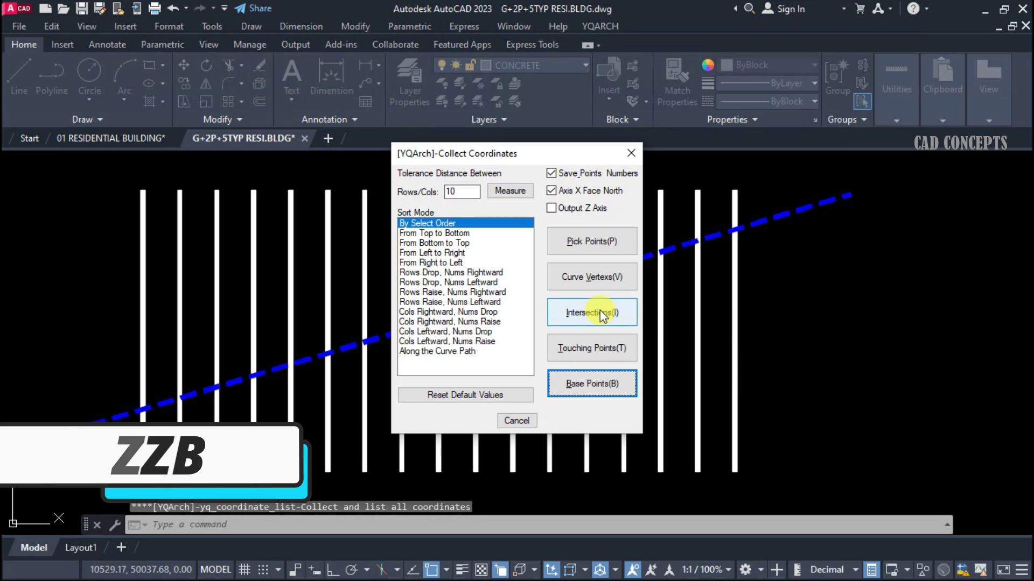
{"action": "left_click", "coordinate": [602, 314]}
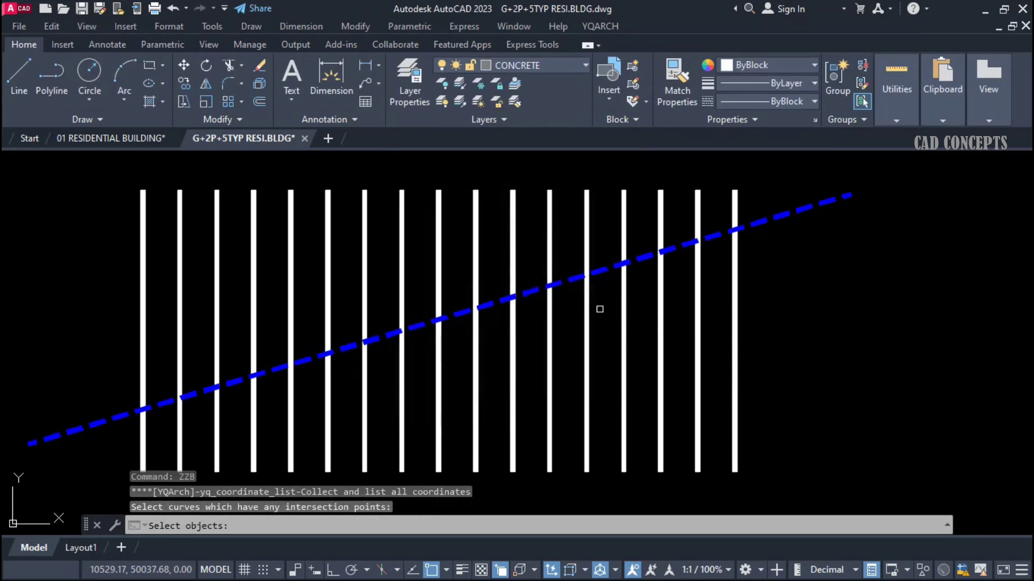
{"action": "left_click", "coordinate": [749, 216]}
{"action": "left_click", "coordinate": [136, 422]}
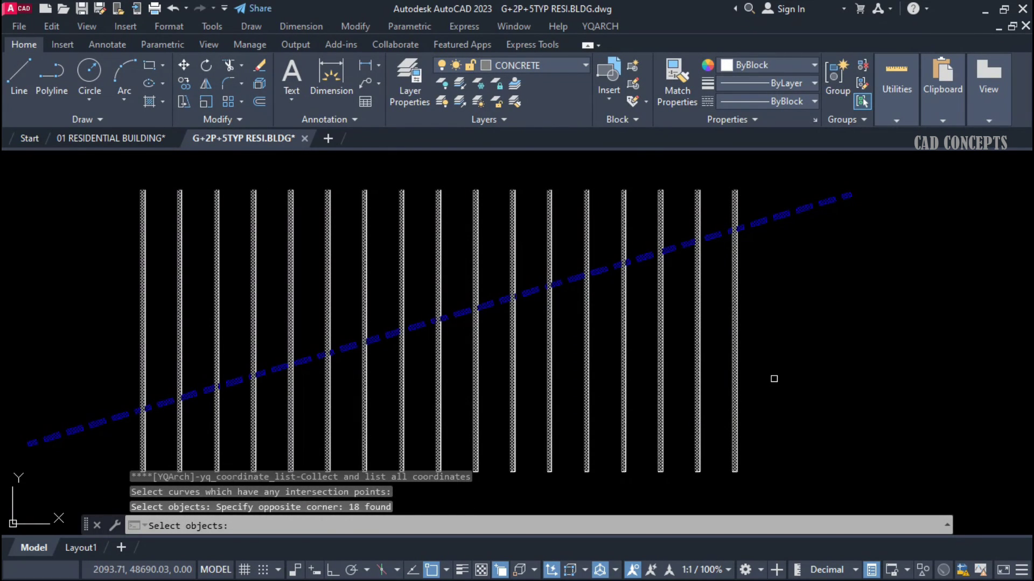
{"action": "key", "text": "Return"}
Place the intersection coordinate table to the right of the vertical lines, near the dashed polyline's upper end.
{"action": "scroll", "coordinate": [755, 217], "scroll_direction": "up", "scroll_amount": 10}
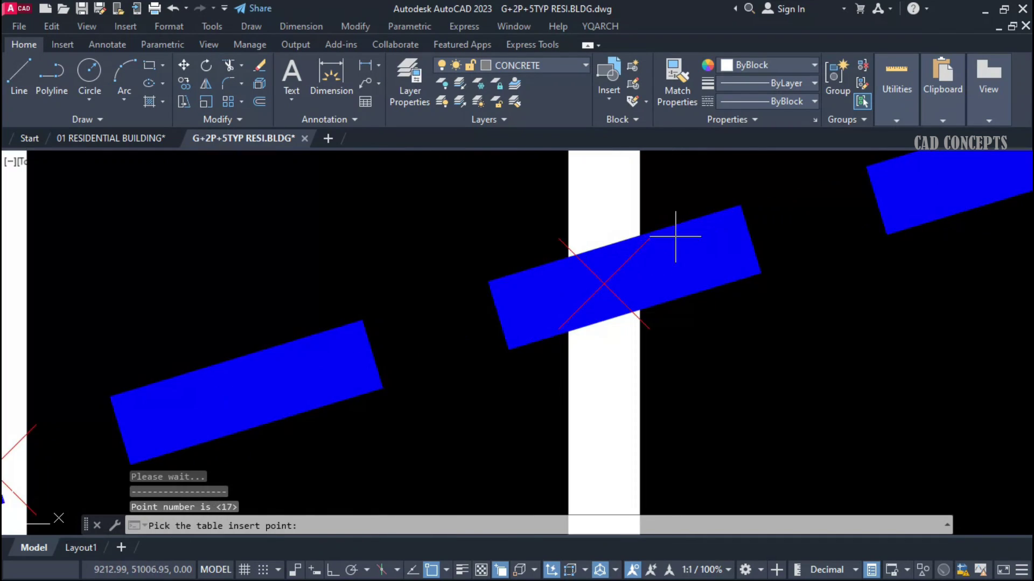
{"action": "scroll", "coordinate": [673, 233], "scroll_direction": "down", "scroll_amount": 4}
{"action": "scroll", "coordinate": [554, 307], "scroll_direction": "up", "scroll_amount": 2}
{"action": "scroll", "coordinate": [389, 359], "scroll_direction": "down", "scroll_amount": 6}
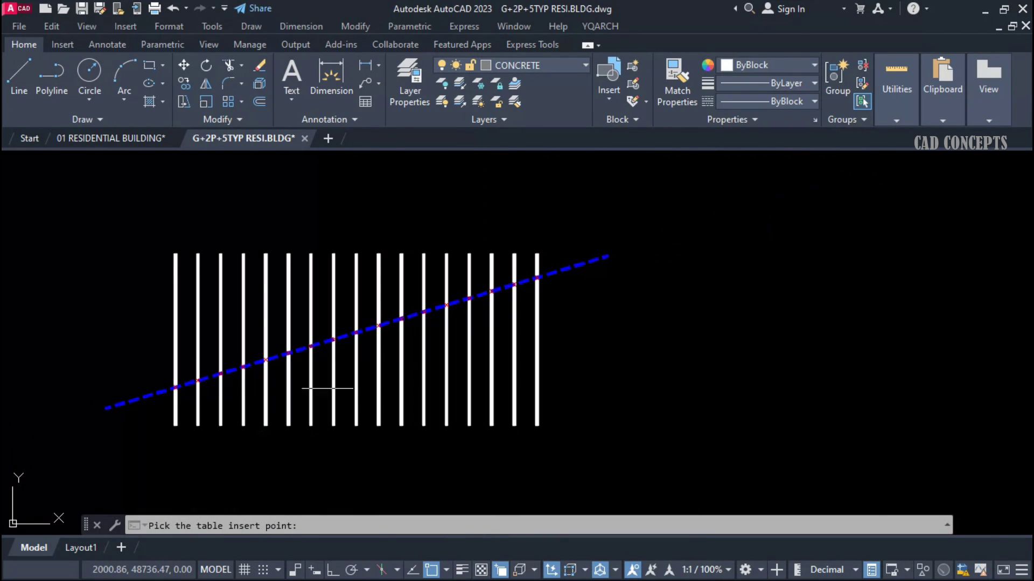
{"action": "left_click", "coordinate": [581, 256]}
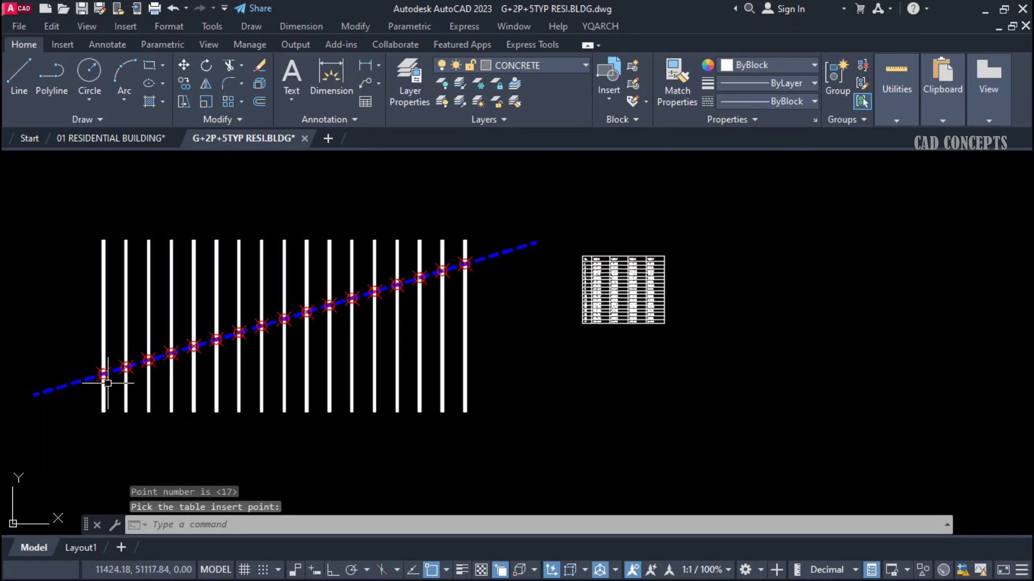
Examine the numbered intersection points along the dashed polyline and their coordinates in the table.
{"action": "scroll", "coordinate": [107, 383], "scroll_direction": "up", "scroll_amount": 12}
{"action": "scroll", "coordinate": [108, 388], "scroll_direction": "down", "scroll_amount": 10}
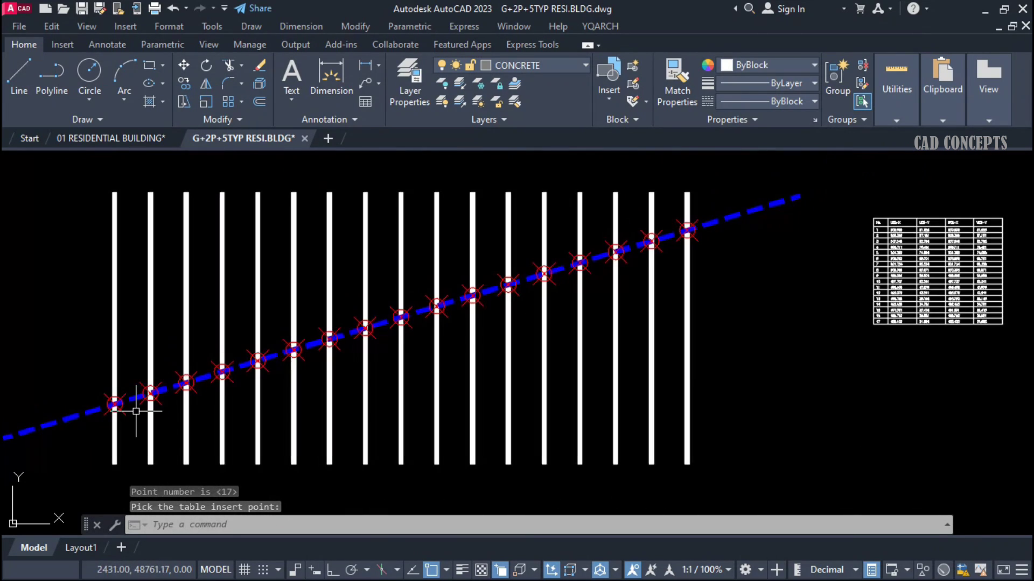
{"action": "scroll", "coordinate": [700, 221], "scroll_direction": "up", "scroll_amount": 8}
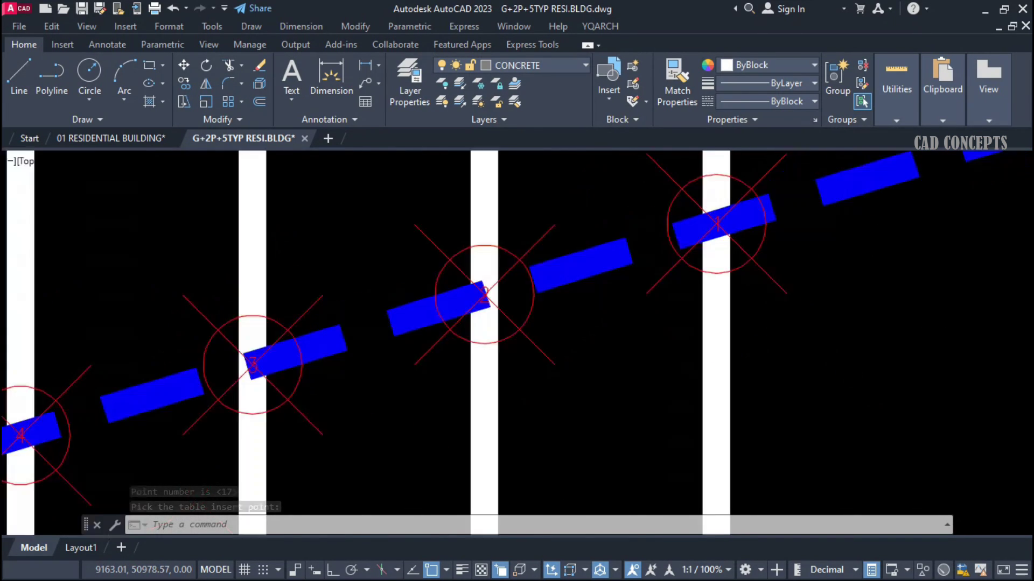
{"action": "scroll", "coordinate": [721, 223], "scroll_direction": "down", "scroll_amount": 5}
{"action": "scroll", "coordinate": [231, 397], "scroll_direction": "down", "scroll_amount": 4}
{"action": "scroll", "coordinate": [296, 355], "scroll_direction": "up", "scroll_amount": 3}
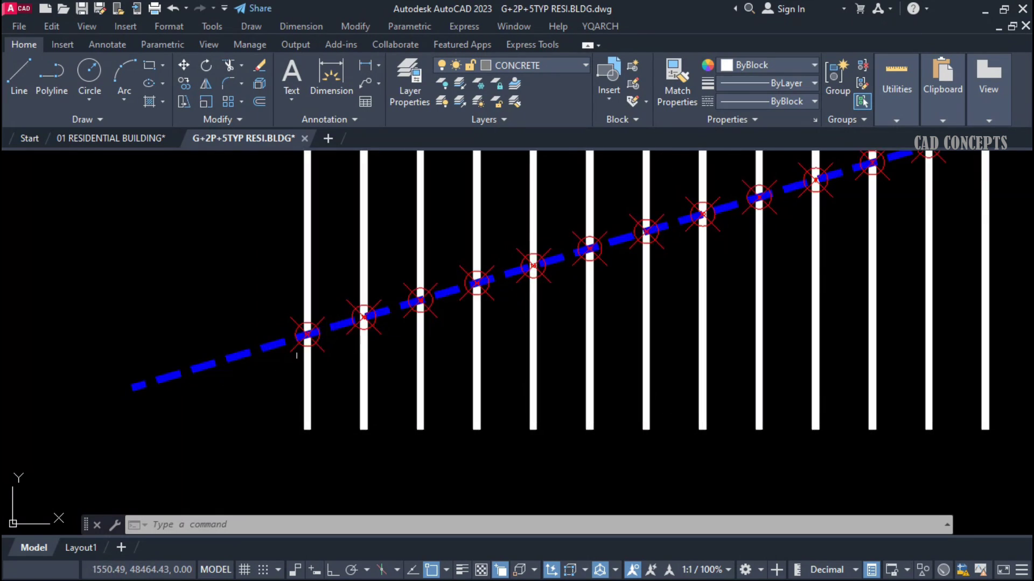
{"action": "scroll", "coordinate": [296, 355], "scroll_direction": "up", "scroll_amount": 6}
{"action": "scroll", "coordinate": [92, 369], "scroll_direction": "down", "scroll_amount": 10}
{"action": "scroll", "coordinate": [604, 286], "scroll_direction": "up", "scroll_amount": 6}
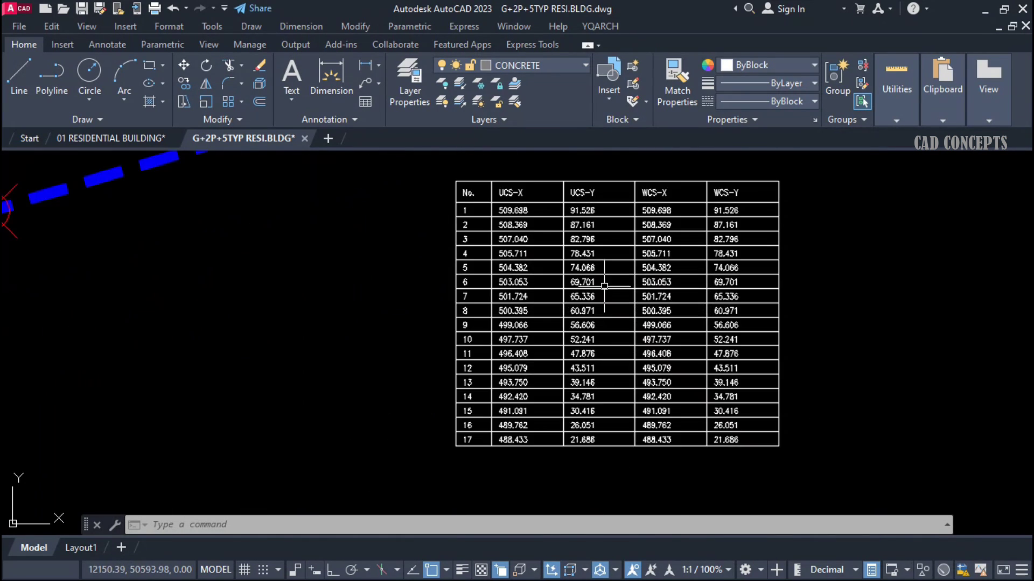
{"action": "scroll", "coordinate": [604, 286], "scroll_direction": "up", "scroll_amount": 3}
{"action": "scroll", "coordinate": [611, 293], "scroll_direction": "down", "scroll_amount": 3}
{"action": "middle_click_drag", "start_coordinate": [614, 286], "coordinate": [594, 296]}
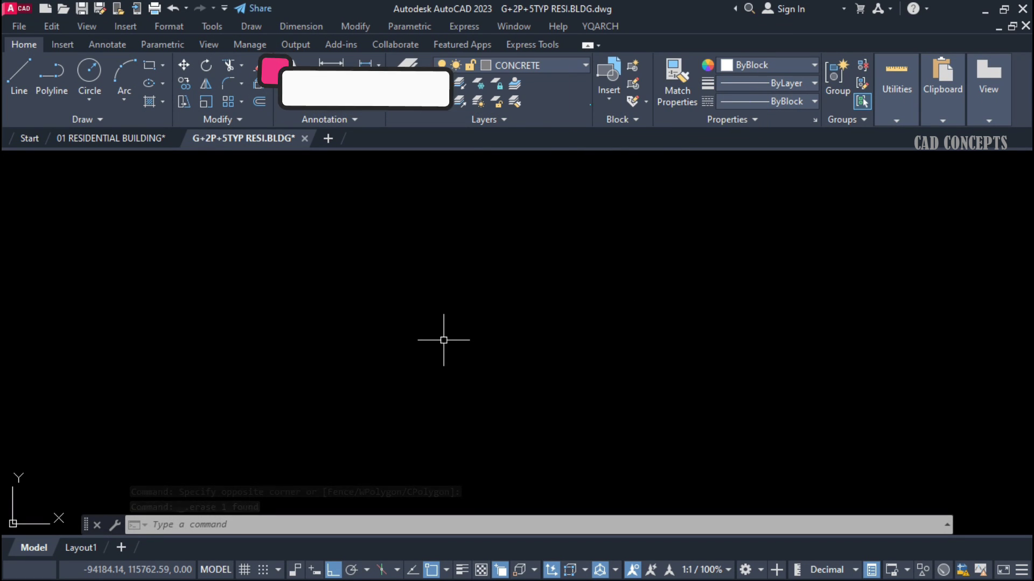
Run PLINECORD and draw the first segment between two points, rising slightly to the right, in the empty drawing area.
{"action": "type", "text": "PLINECORD"}
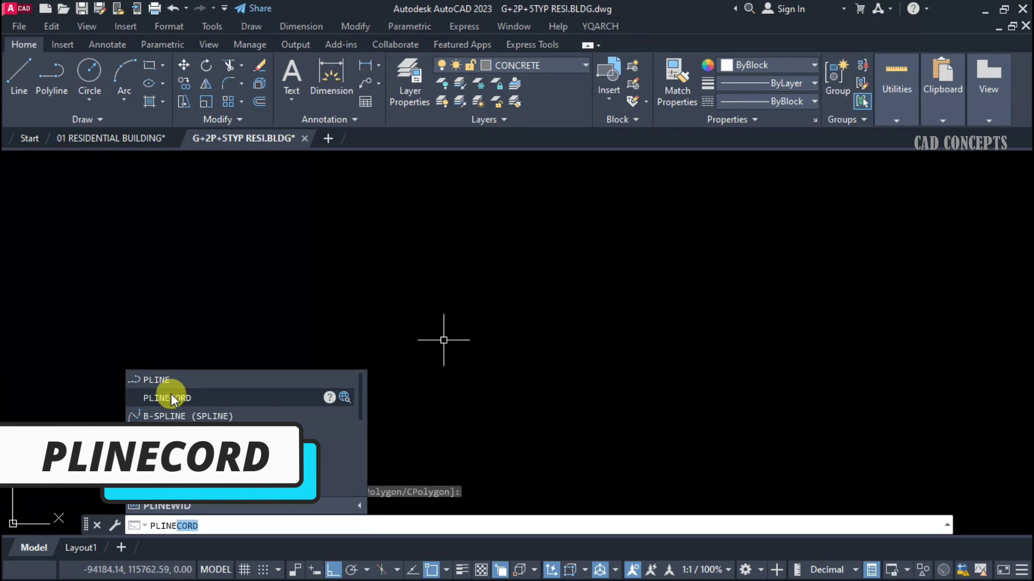
{"action": "left_click", "coordinate": [170, 397]}
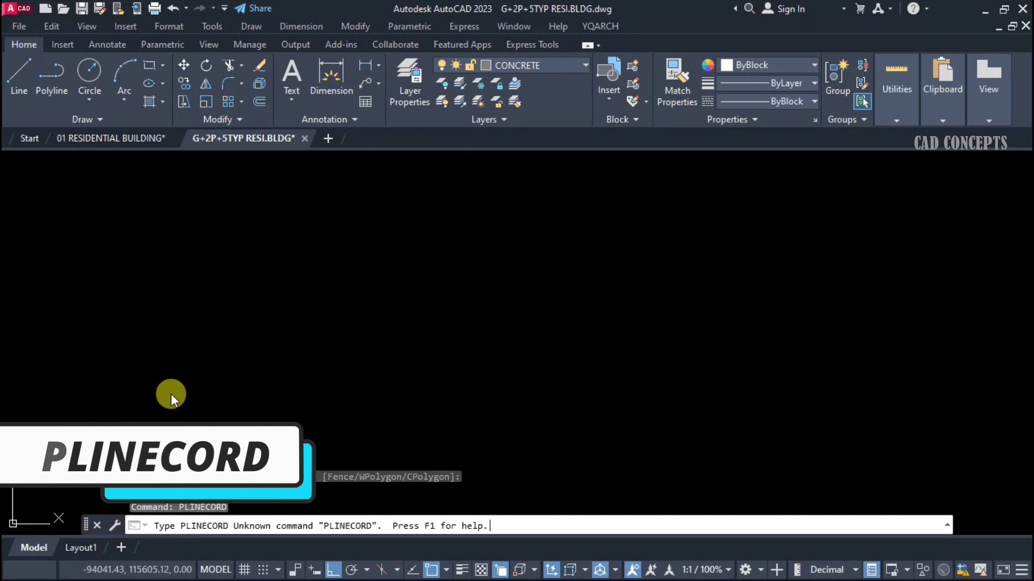
{"action": "left_click", "coordinate": [205, 309]}
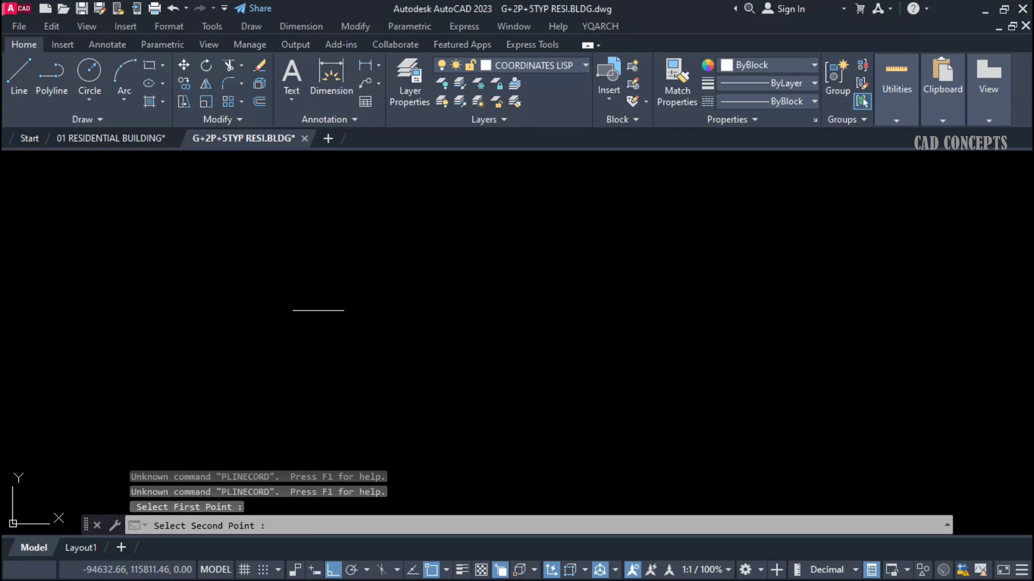
{"action": "left_click", "coordinate": [223, 199]}
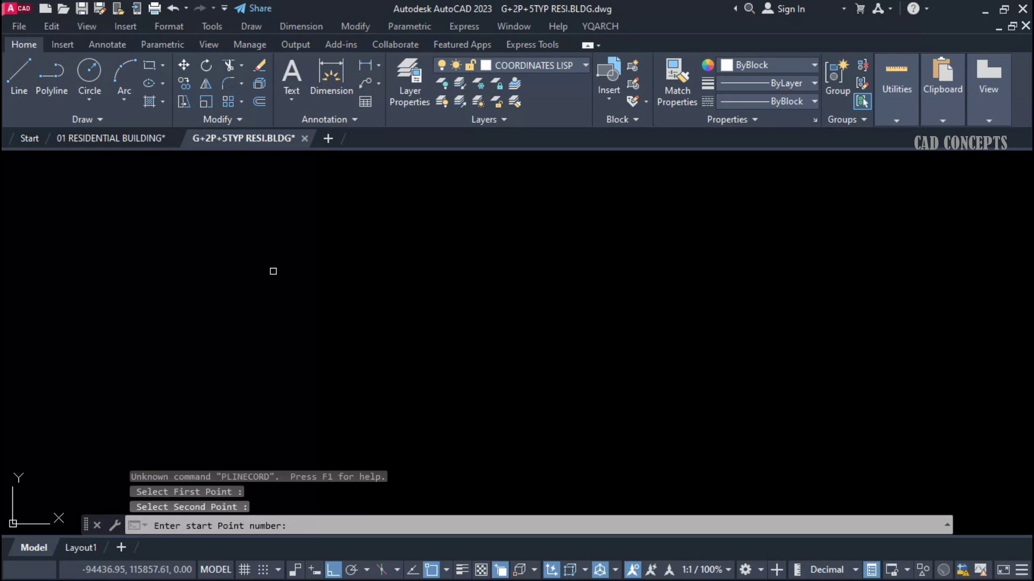
Set the start point number to 01 and place the upper left corner of the coordinate table to the right of the segment.
{"action": "left_click", "coordinate": [323, 526]}
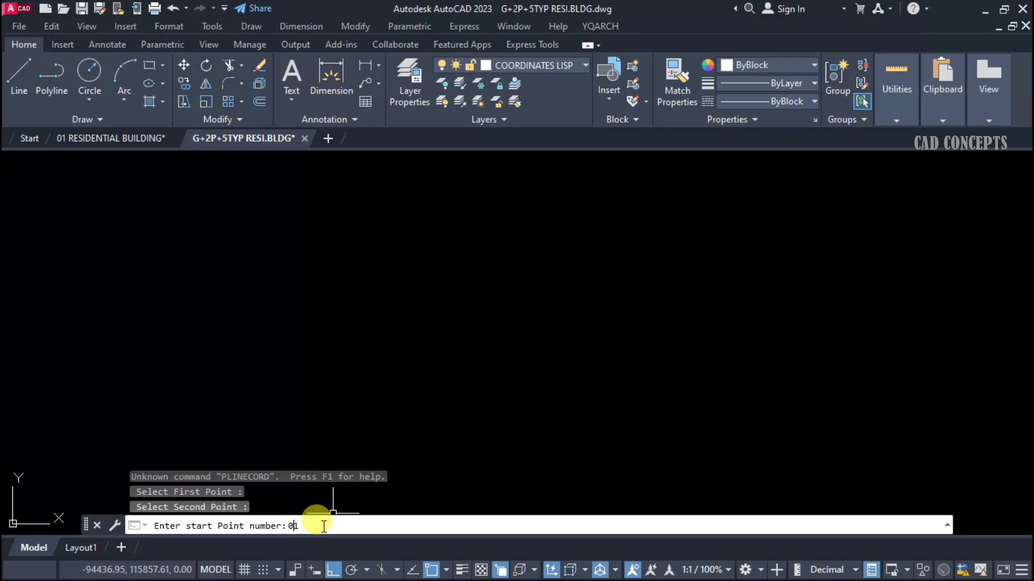
{"action": "key", "text": "Return"}
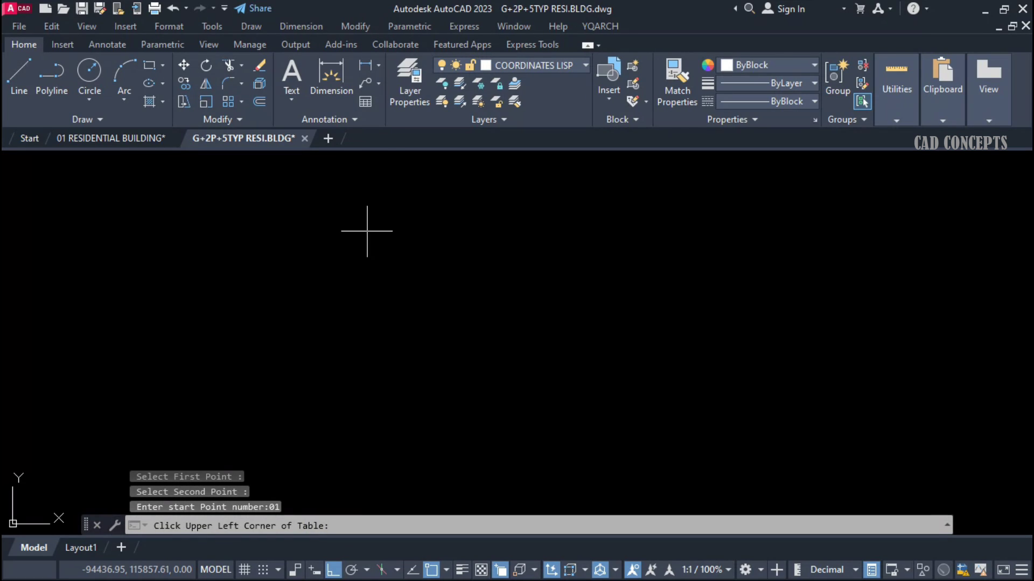
{"action": "left_click", "coordinate": [366, 267]}
{"action": "left_click", "coordinate": [347, 358]}
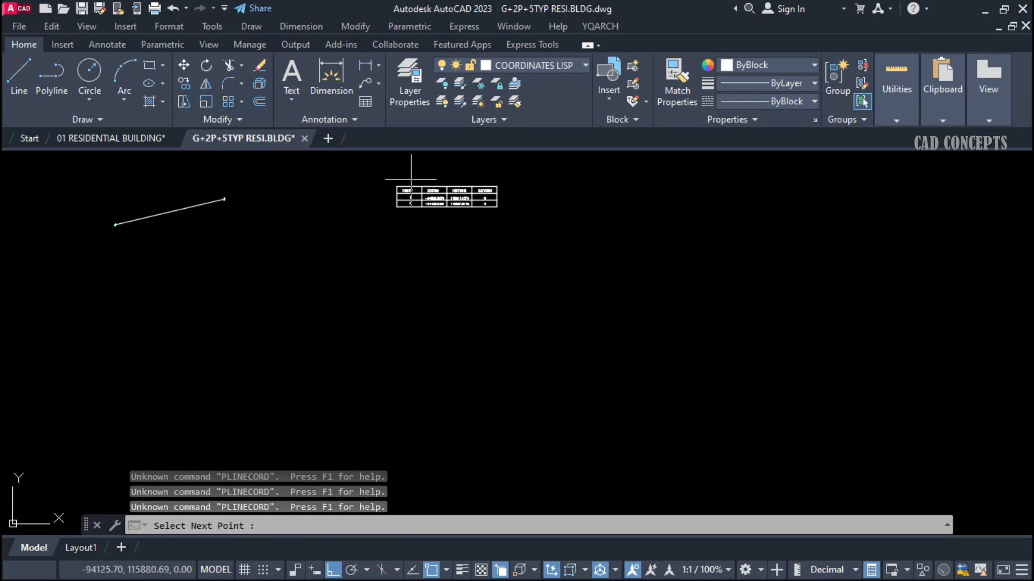
Add points 3 to 7 as a zigzag running from point 2 toward the coordinate table and down below it.
{"action": "scroll", "coordinate": [411, 180], "scroll_direction": "up", "scroll_amount": 6}
{"action": "scroll", "coordinate": [693, 274], "scroll_direction": "down", "scroll_amount": 3}
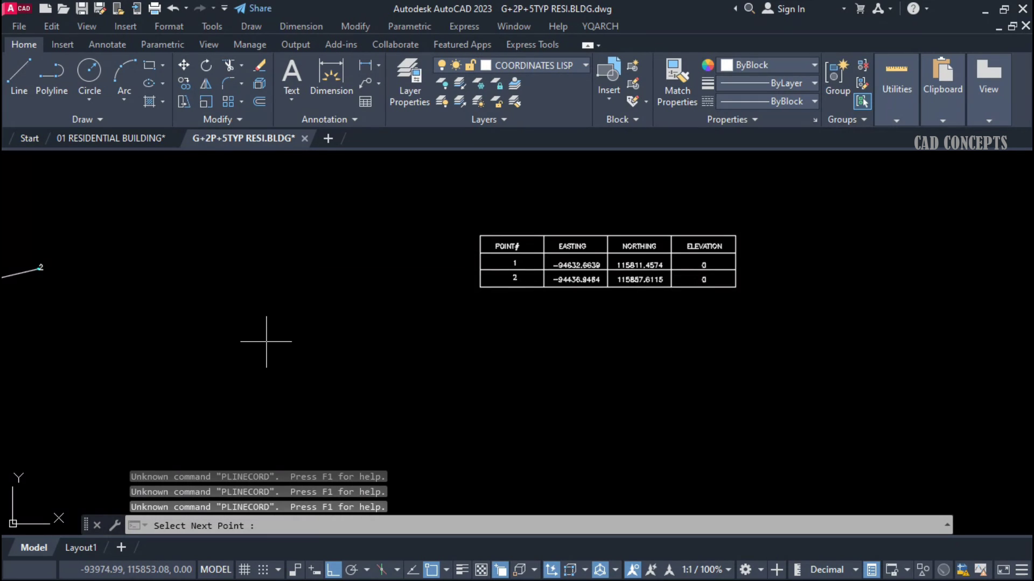
{"action": "mouse_move", "coordinate": [266, 341]}
{"action": "middle_mouse_down"}
{"action": "mouse_move", "coordinate": [434, 323]}
{"action": "mouse_move", "coordinate": [556, 277]}
{"action": "mouse_move", "coordinate": [546, 277]}
{"action": "middle_mouse_up"}
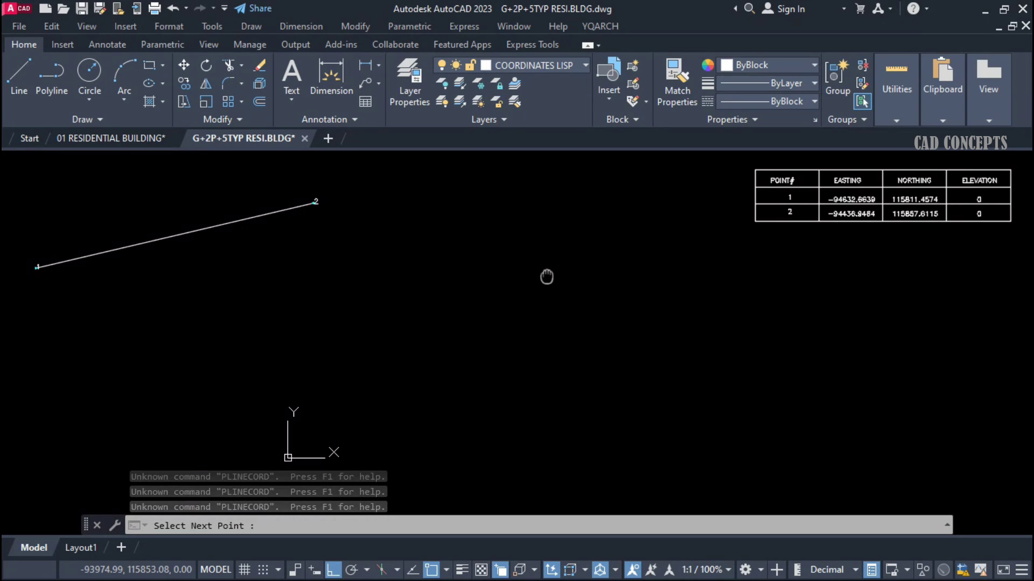
{"action": "left_click", "coordinate": [435, 243]}
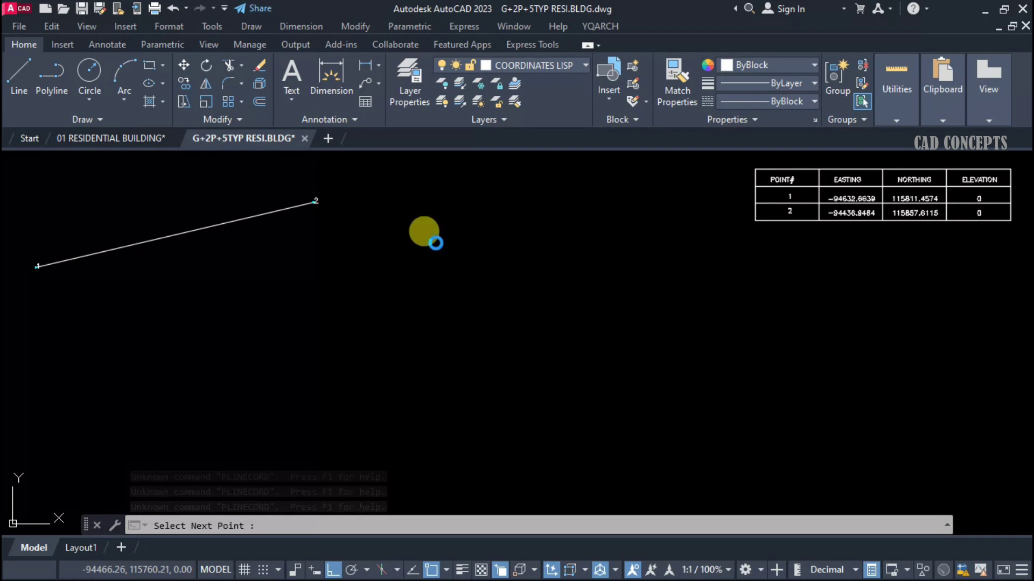
{"action": "left_click", "coordinate": [508, 319]}
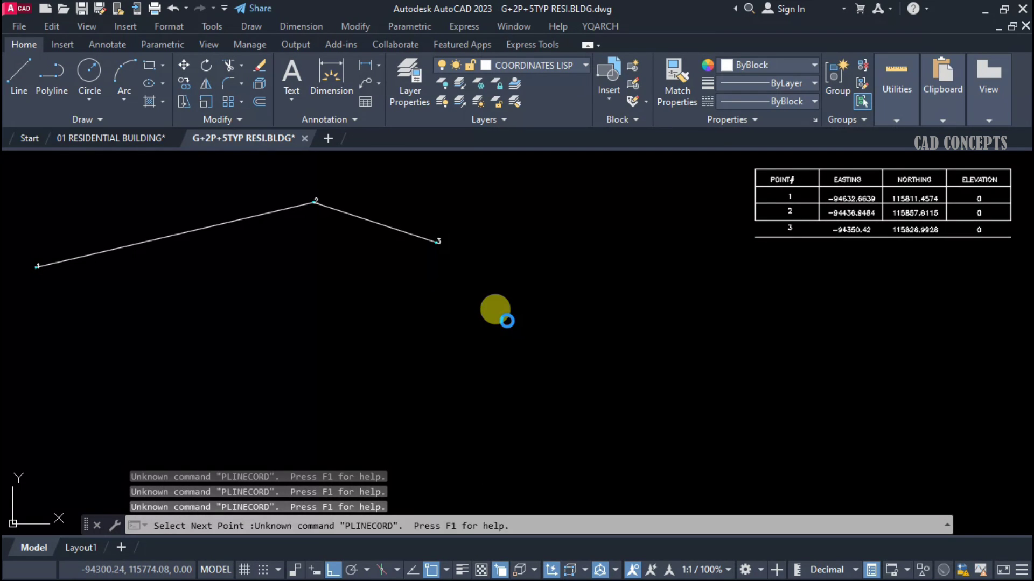
{"action": "left_click", "coordinate": [612, 194]}
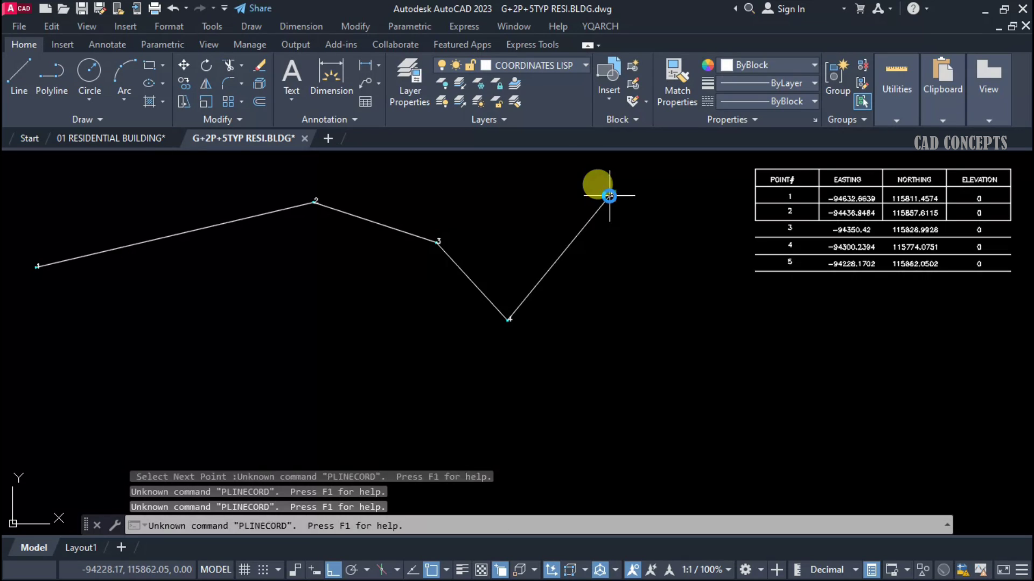
{"action": "left_click", "coordinate": [666, 371]}
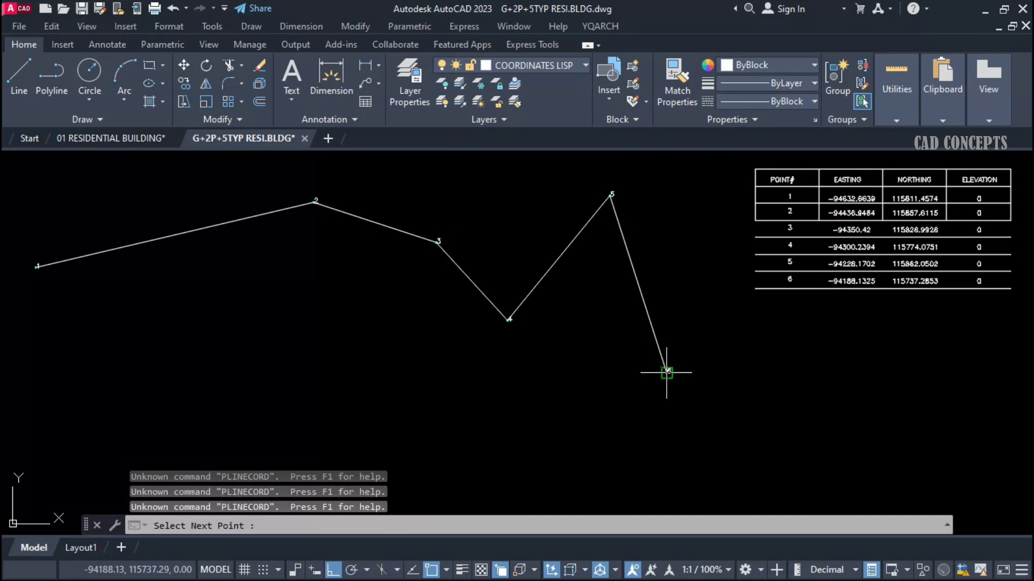
{"action": "left_click", "coordinate": [733, 417]}
Add points 8 to 11 back along the underside, close the outline with point 12 on point 1, and finish PLINECORD.
{"action": "scroll", "coordinate": [681, 289], "scroll_direction": "down", "scroll_amount": 2}
{"action": "left_click", "coordinate": [684, 444]}
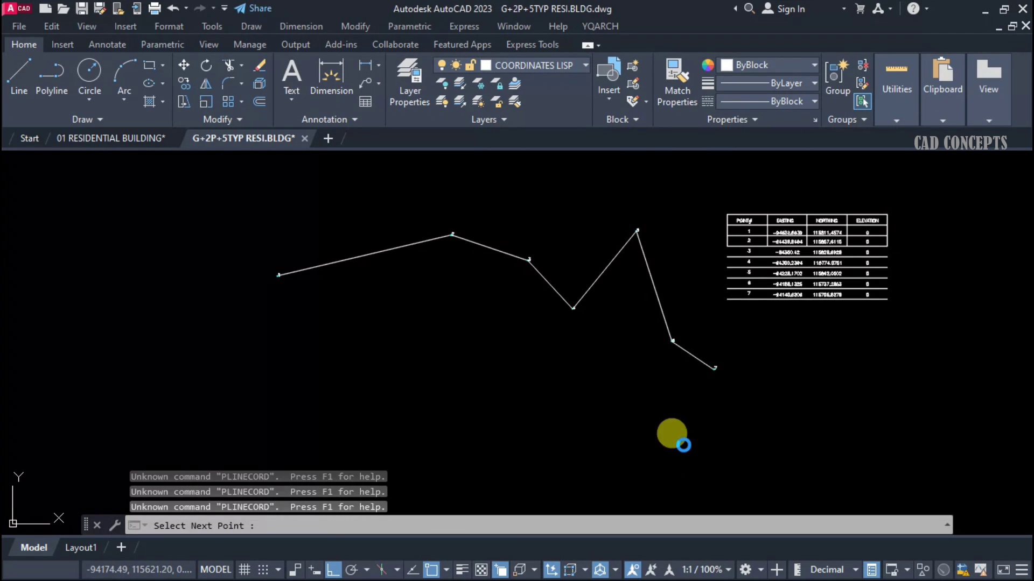
{"action": "left_click", "coordinate": [544, 476]}
{"action": "left_click", "coordinate": [396, 434]}
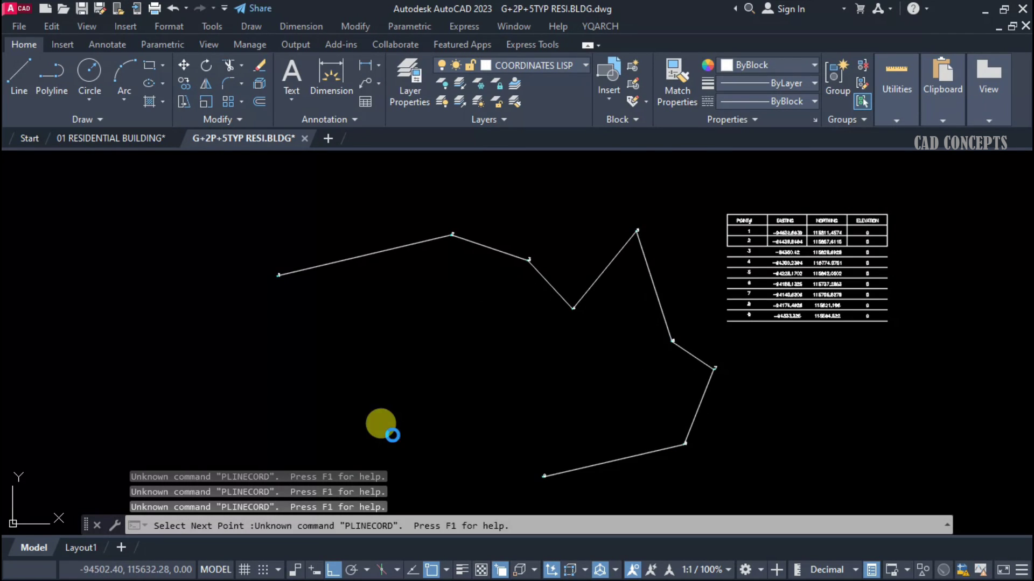
{"action": "left_click", "coordinate": [290, 352]}
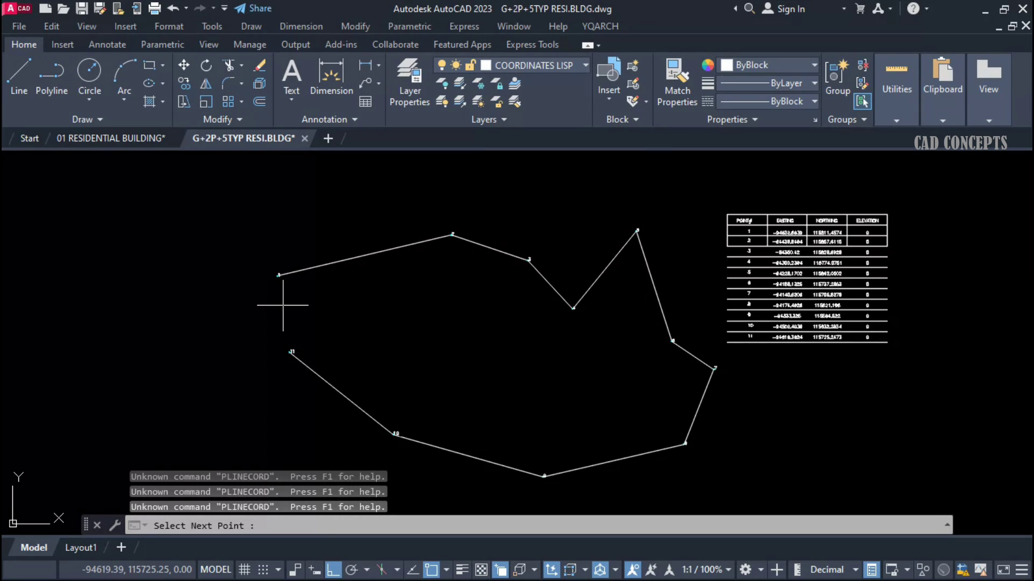
{"action": "scroll", "coordinate": [272, 385], "scroll_direction": "up", "scroll_amount": 5}
{"action": "left_click", "coordinate": [264, 383]}
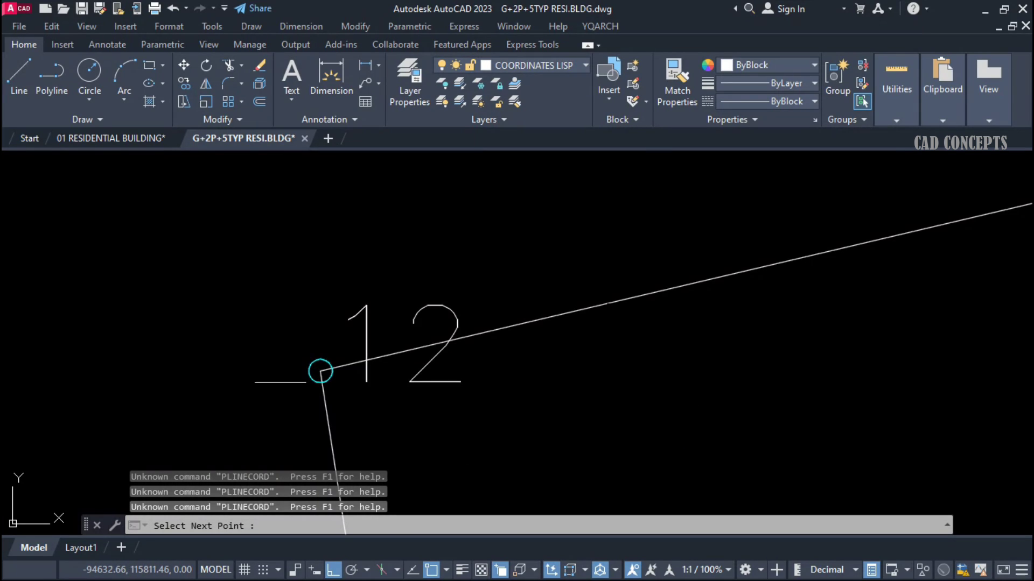
{"action": "scroll", "coordinate": [286, 336], "scroll_direction": "down", "scroll_amount": 6}
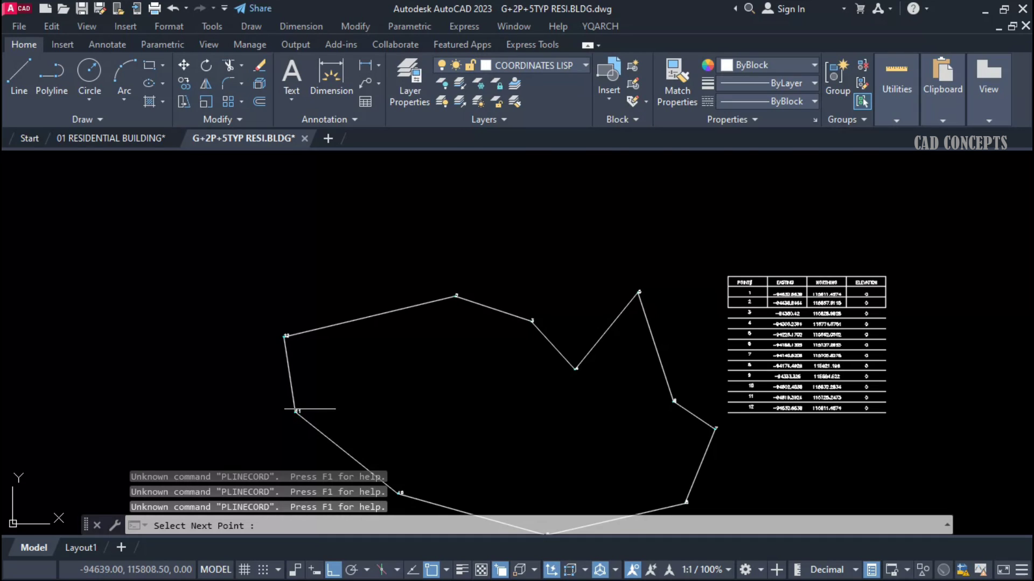
{"action": "middle_click_drag", "start_coordinate": [489, 376], "coordinate": [412, 308]}
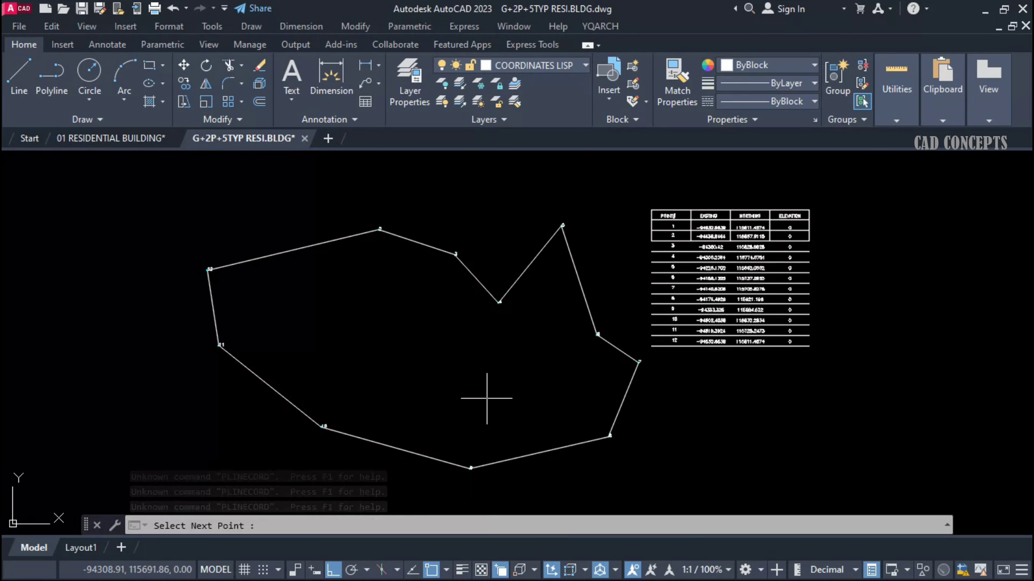
{"action": "key", "text": "Return"}
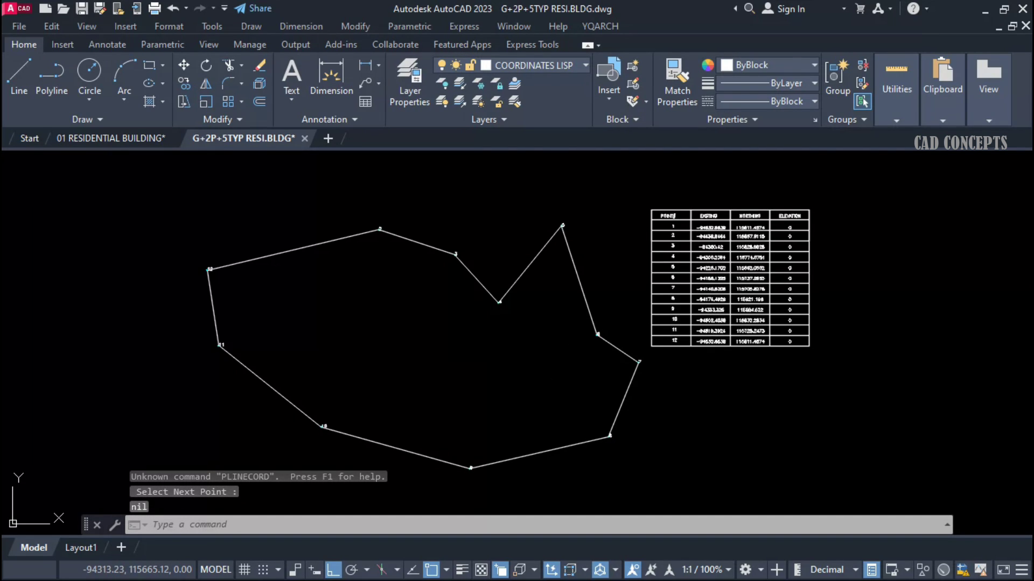
Inspect the two lower 3D polyline segments meeting at point 9, and the whole outline with its table, by selecting them.
{"action": "left_click", "coordinate": [506, 462]}
{"action": "left_click", "coordinate": [446, 465]}
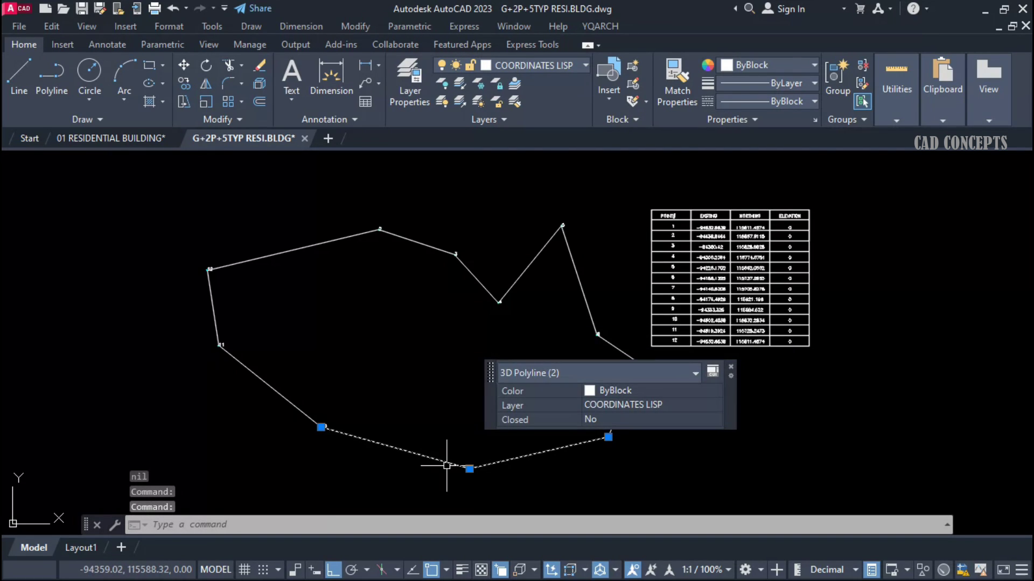
{"action": "key", "text": "Escape"}
{"action": "key", "text": "Escape"}
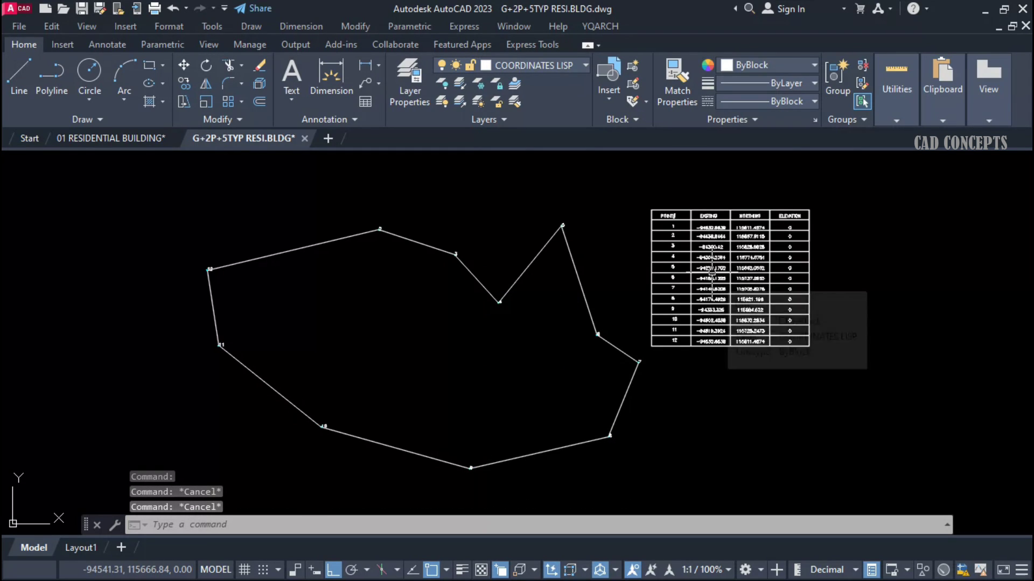
{"action": "left_click", "coordinate": [180, 194]}
{"action": "left_click", "coordinate": [864, 473]}
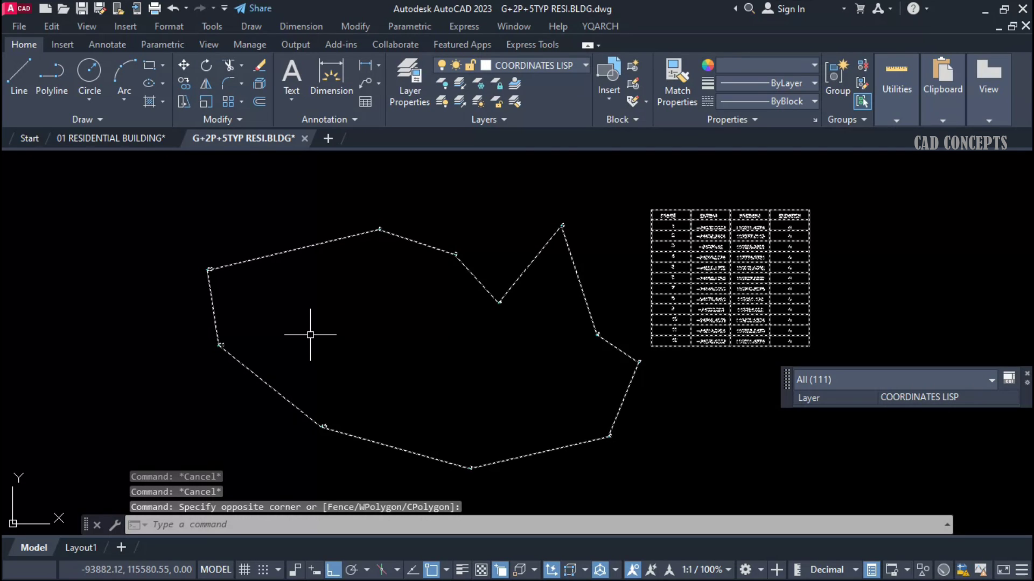
{"action": "key", "text": "Escape"}
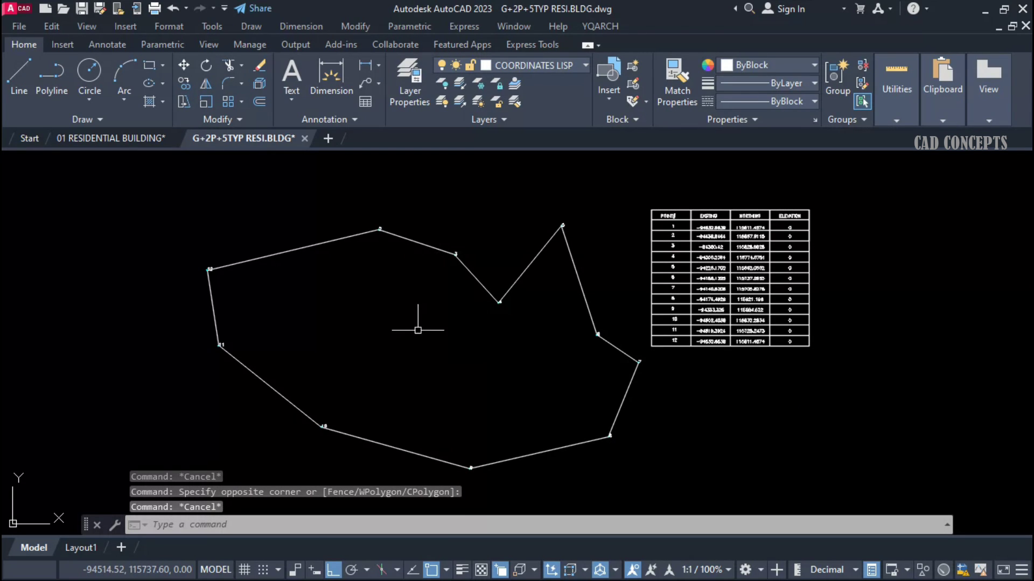
Examine the easting, northing and elevation values listed in the table for the outline's numbered points.
{"action": "scroll", "coordinate": [745, 279], "scroll_direction": "up", "scroll_amount": 6}
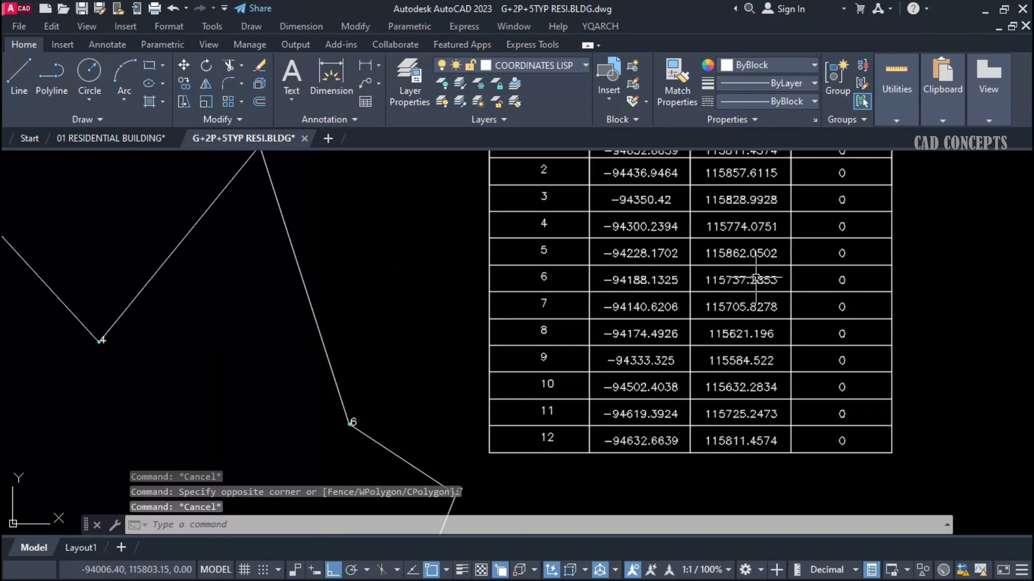
{"action": "scroll", "coordinate": [724, 498], "scroll_direction": "down", "scroll_amount": 2}
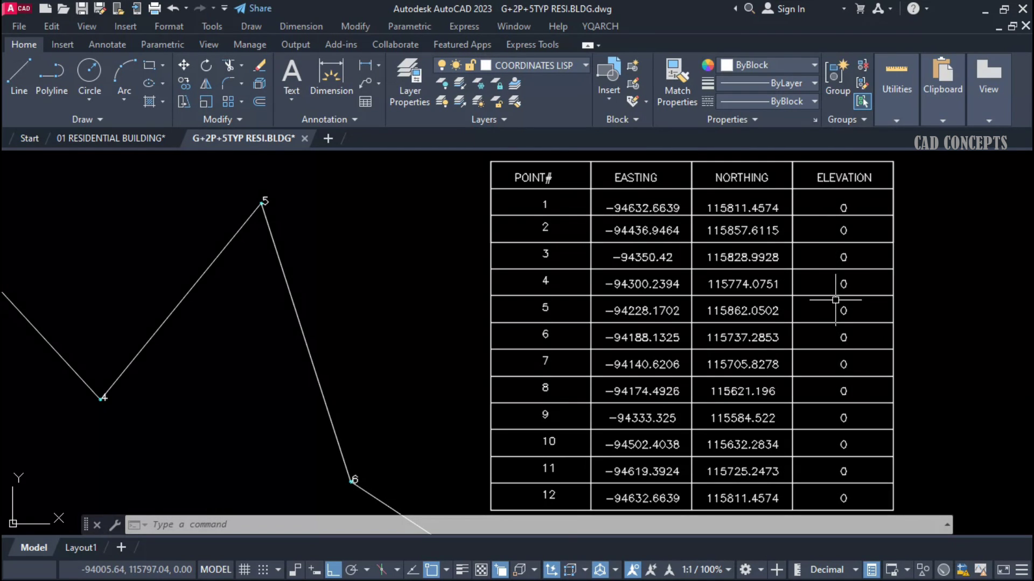
{"action": "scroll", "coordinate": [595, 397], "scroll_direction": "down", "scroll_amount": 4}
{"action": "middle_click_drag", "start_coordinate": [642, 329], "coordinate": [605, 327]}
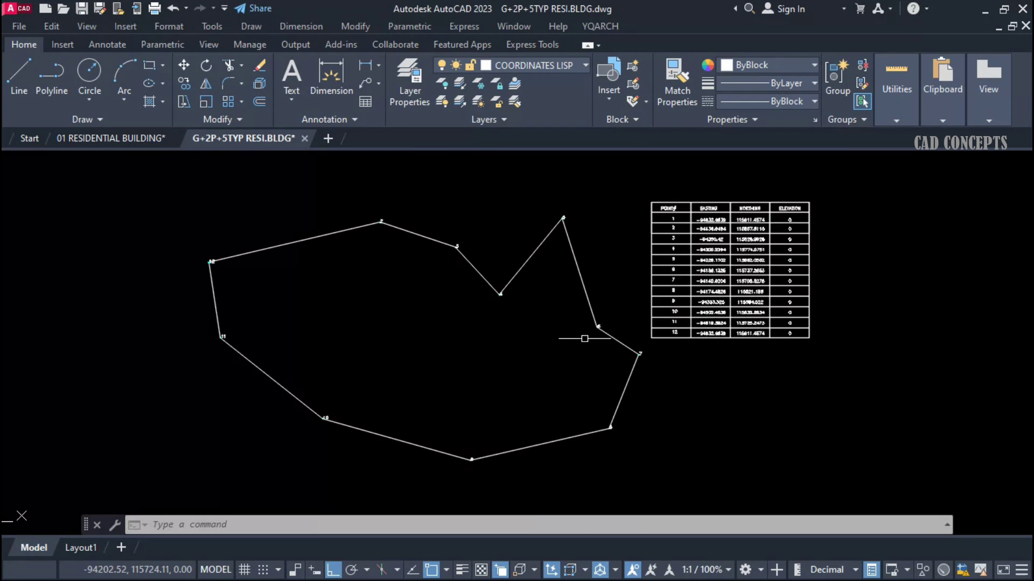
{"action": "left_click", "coordinate": [118, 173]}
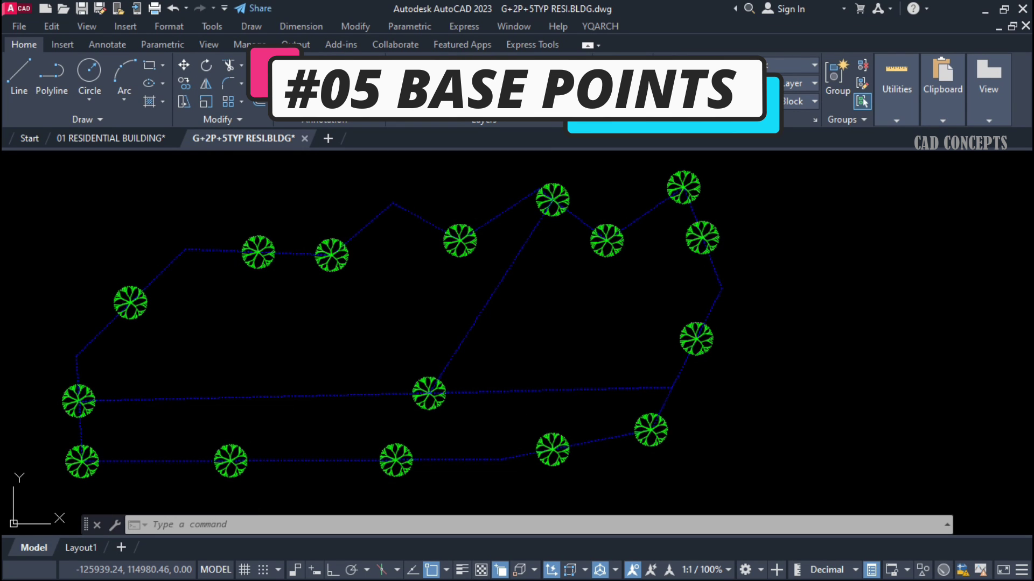
Run ZZB in Base Points mode on all the trees and blue dashed lines, placing the coordinate table beside the top right tree.
{"action": "mouse_move", "coordinate": [510, 306]}
{"action": "middle_mouse_down"}
{"action": "mouse_move", "coordinate": [517, 312]}
{"action": "mouse_move", "coordinate": [499, 312]}
{"action": "middle_mouse_up"}
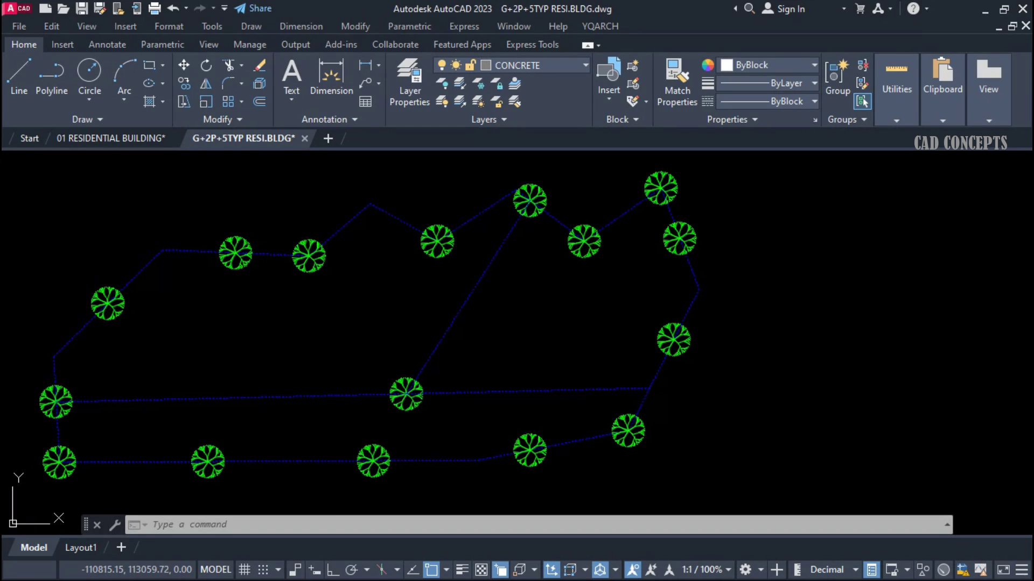
{"action": "type", "text": "zzb"}
{"action": "key", "text": "Return"}
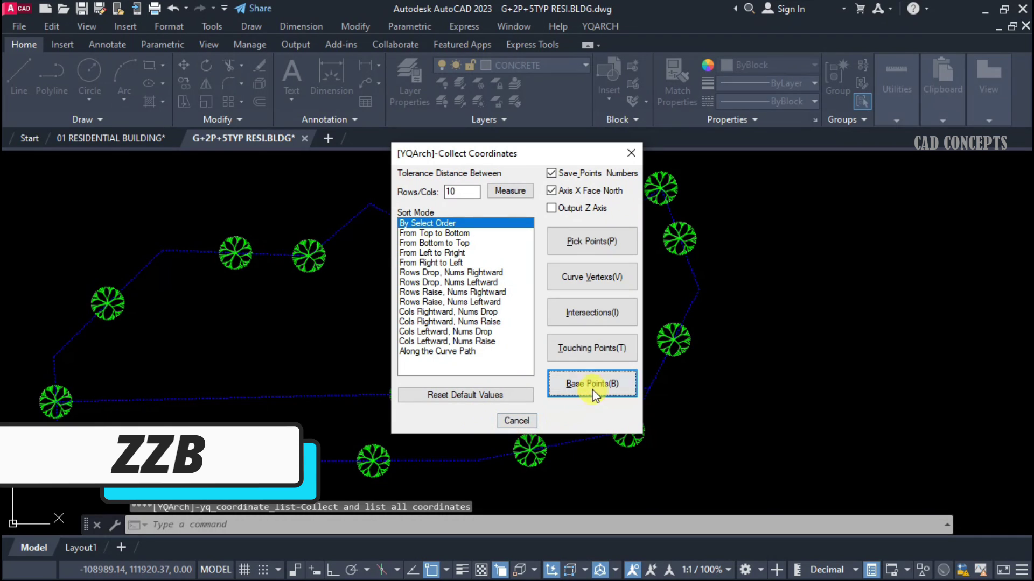
{"action": "left_click", "coordinate": [573, 391]}
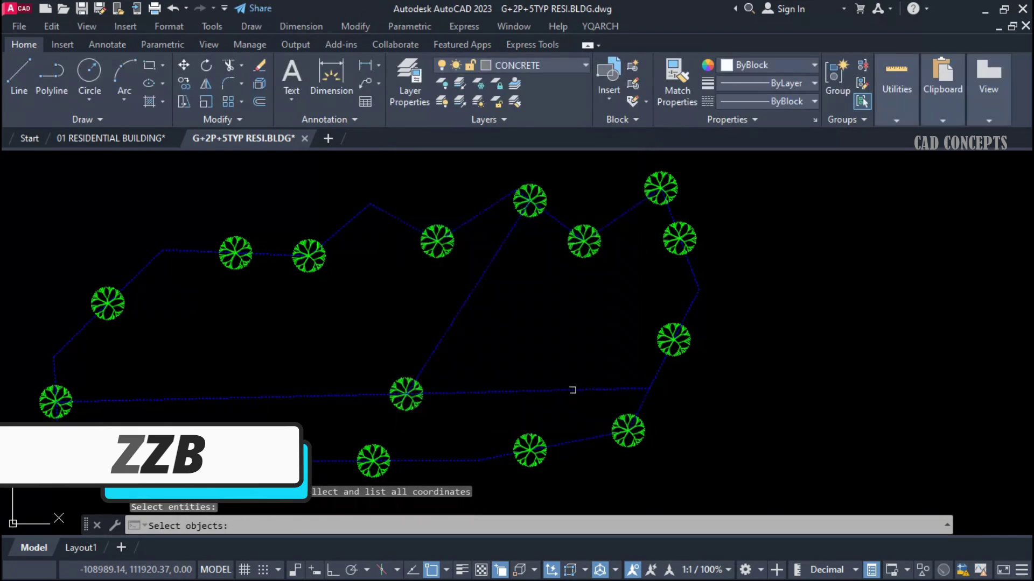
{"action": "scroll", "coordinate": [563, 386], "scroll_direction": "down", "scroll_amount": 2}
{"action": "left_click", "coordinate": [669, 233]}
{"action": "left_click", "coordinate": [224, 456]}
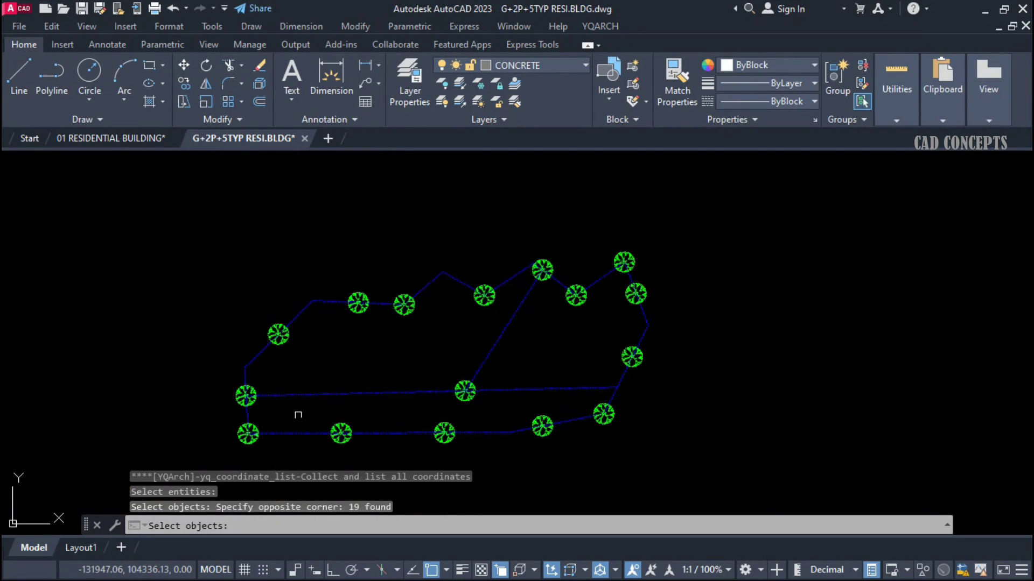
{"action": "key", "text": "Return"}
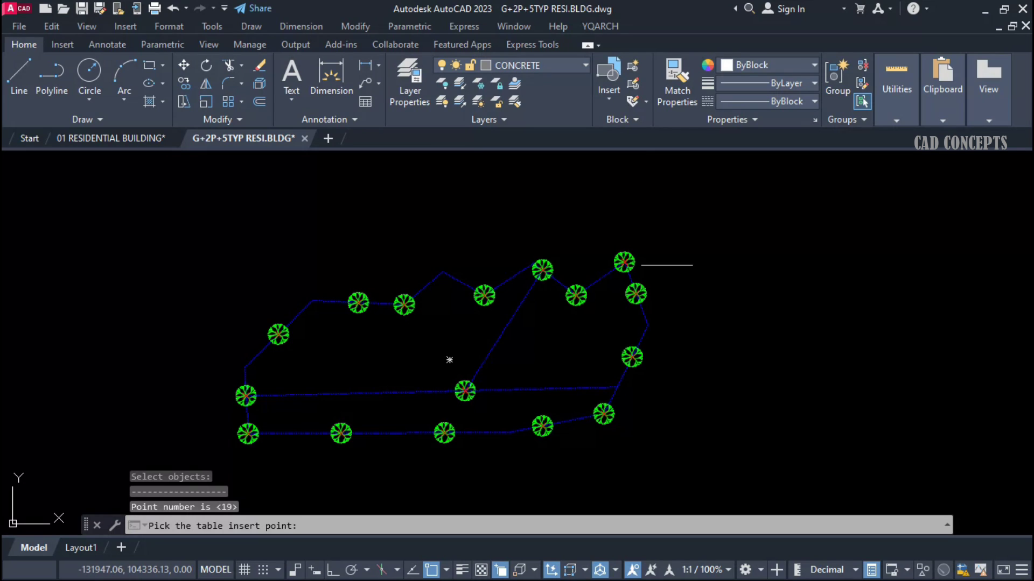
{"action": "left_click", "coordinate": [691, 246]}
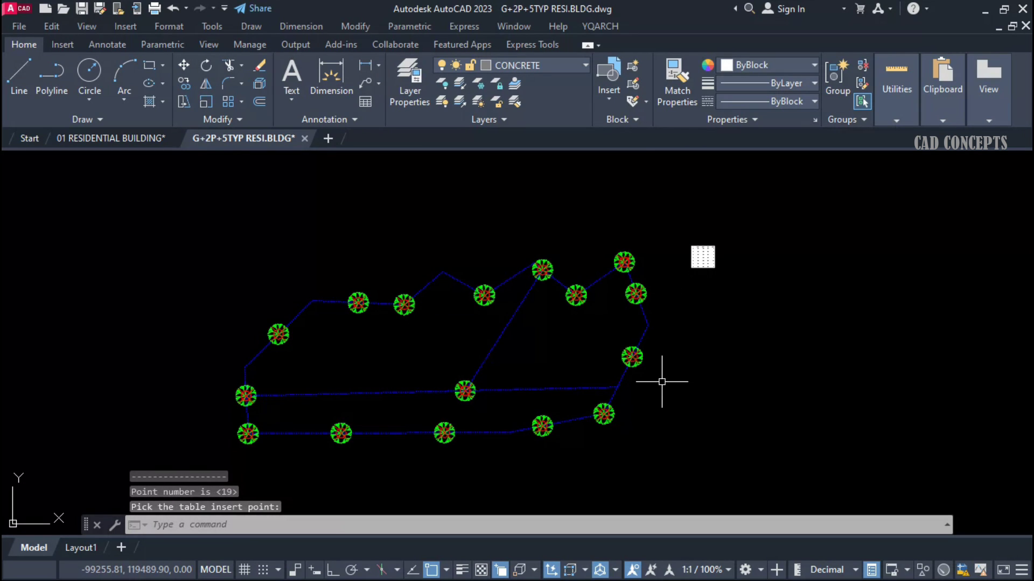
Examine the generated coordinate table and the base points at the centres of the upper right trees.
{"action": "scroll", "coordinate": [661, 314], "scroll_direction": "up", "scroll_amount": 10}
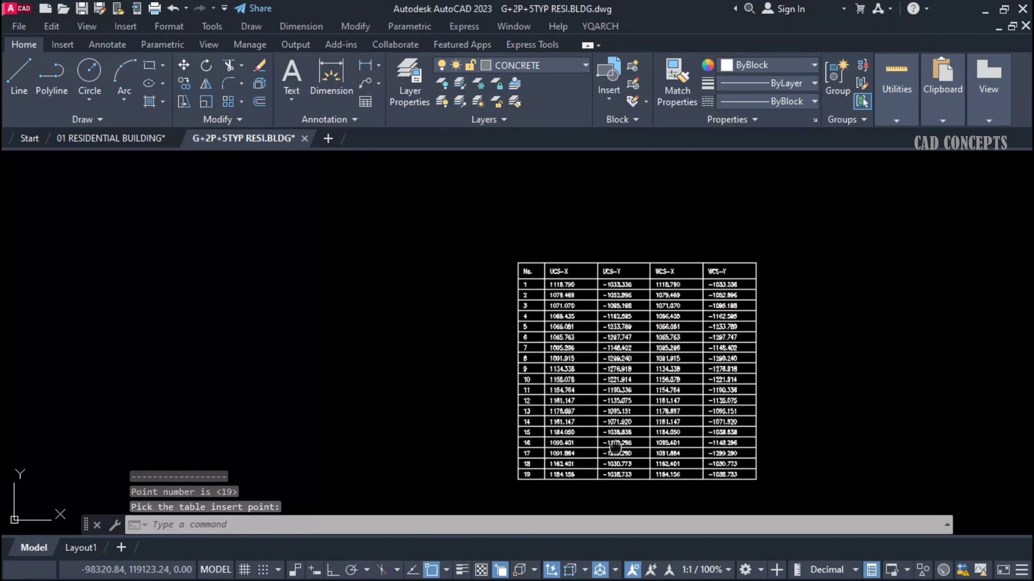
{"action": "scroll", "coordinate": [721, 334], "scroll_direction": "down", "scroll_amount": 5}
{"action": "scroll", "coordinate": [393, 349], "scroll_direction": "up", "scroll_amount": 8}
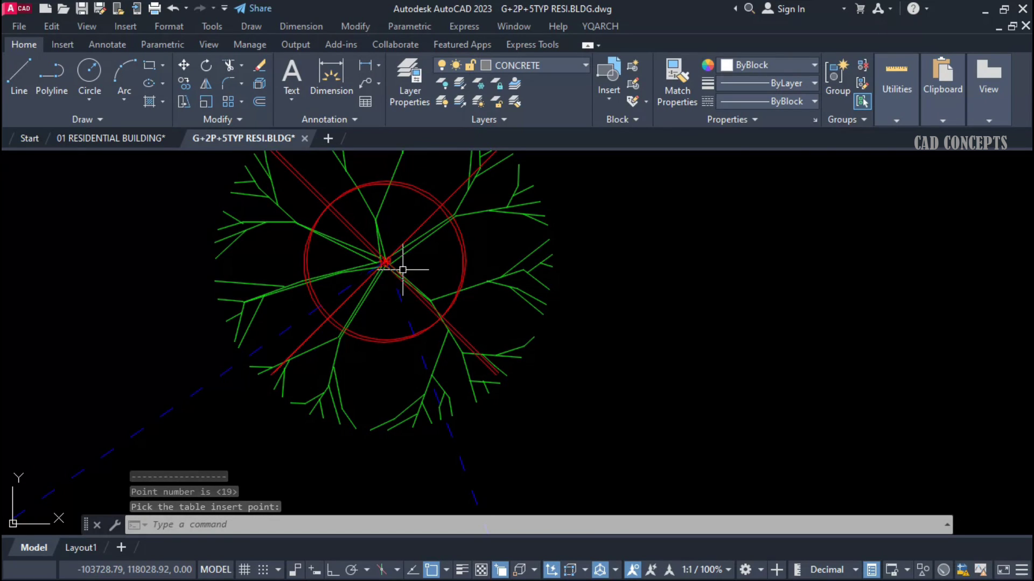
{"action": "scroll", "coordinate": [404, 270], "scroll_direction": "down", "scroll_amount": 8}
{"action": "scroll", "coordinate": [342, 358], "scroll_direction": "up", "scroll_amount": 5}
{"action": "scroll", "coordinate": [546, 339], "scroll_direction": "down", "scroll_amount": 5}
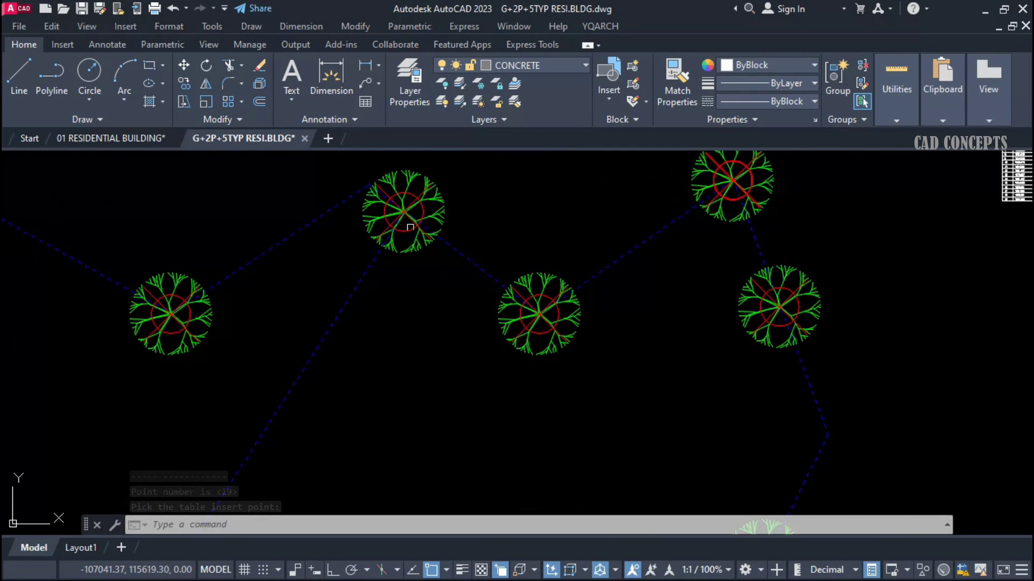
{"action": "scroll", "coordinate": [606, 242], "scroll_direction": "up", "scroll_amount": 2}
{"action": "scroll", "coordinate": [280, 305], "scroll_direction": "up", "scroll_amount": 6}
{"action": "scroll", "coordinate": [143, 362], "scroll_direction": "down", "scroll_amount": 7}
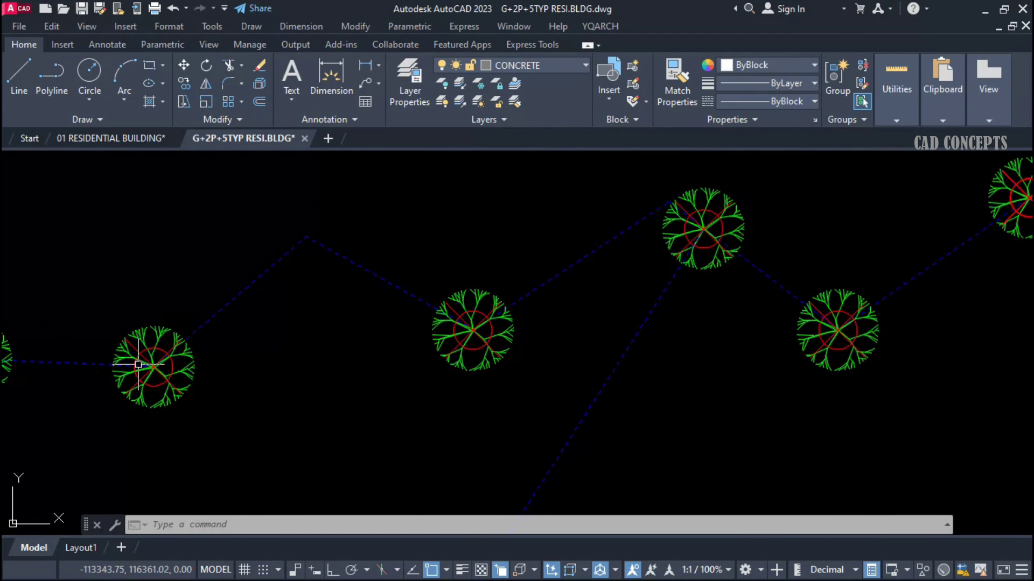
Inspect the centres of the remaining trees along the upper left and left side of the dashed boundary.
{"action": "scroll", "coordinate": [139, 364], "scroll_direction": "up", "scroll_amount": 7}
{"action": "scroll", "coordinate": [138, 364], "scroll_direction": "down", "scroll_amount": 7}
{"action": "scroll", "coordinate": [179, 300], "scroll_direction": "up", "scroll_amount": 7}
{"action": "scroll", "coordinate": [180, 300], "scroll_direction": "down", "scroll_amount": 8}
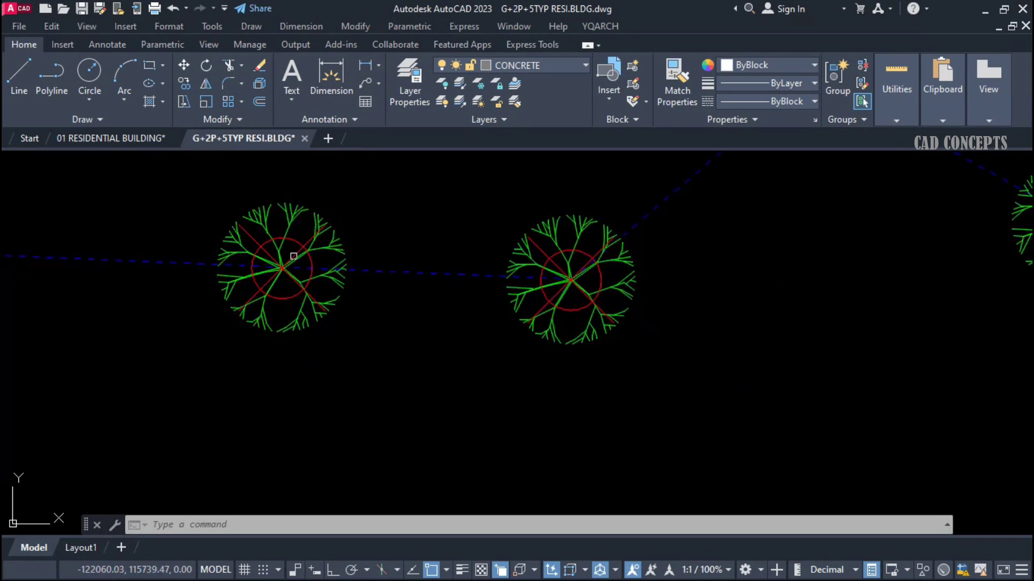
{"action": "scroll", "coordinate": [104, 410], "scroll_direction": "up", "scroll_amount": 6}
{"action": "scroll", "coordinate": [371, 321], "scroll_direction": "down", "scroll_amount": 8}
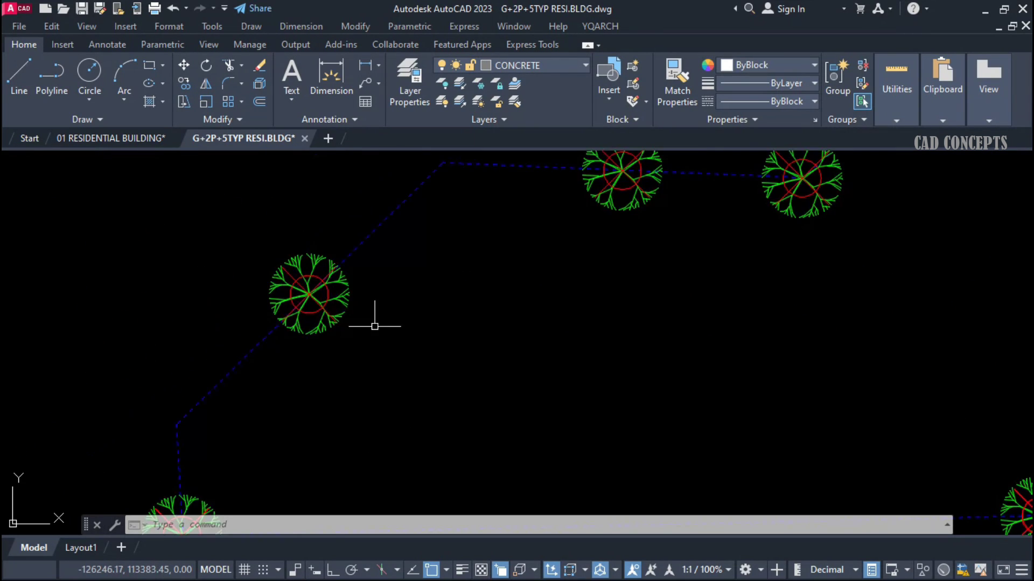
{"action": "scroll", "coordinate": [222, 376], "scroll_direction": "down", "scroll_amount": 3}
{"action": "scroll", "coordinate": [224, 409], "scroll_direction": "up", "scroll_amount": 6}
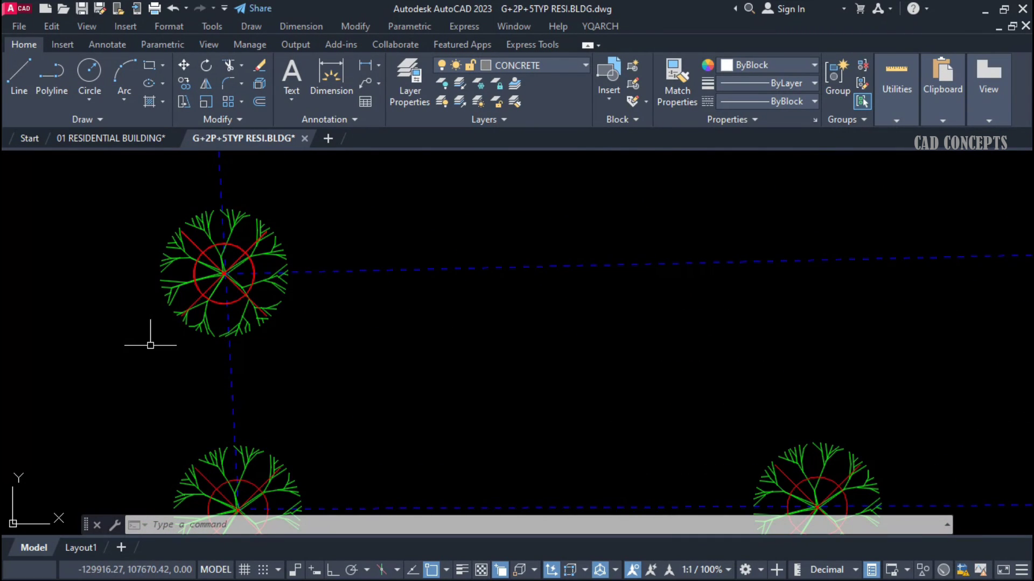
{"action": "scroll", "coordinate": [146, 339], "scroll_direction": "down", "scroll_amount": 4}
{"action": "middle_click_drag", "start_coordinate": [536, 402], "coordinate": [161, 461]}
{"action": "scroll", "coordinate": [141, 452], "scroll_direction": "down", "scroll_amount": 2}
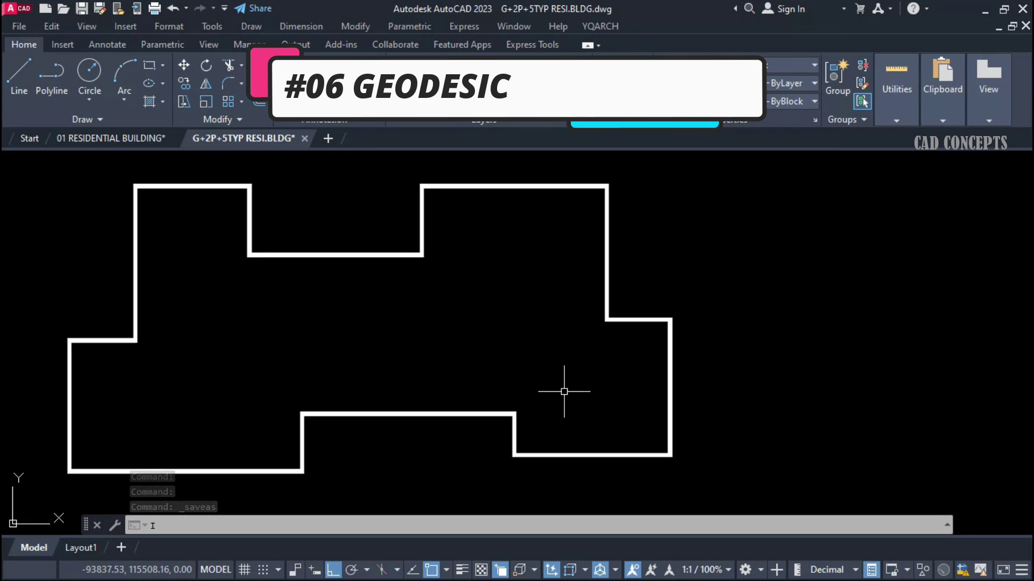
{"action": "middle_click_drag", "start_coordinate": [467, 321], "coordinate": [457, 324]}
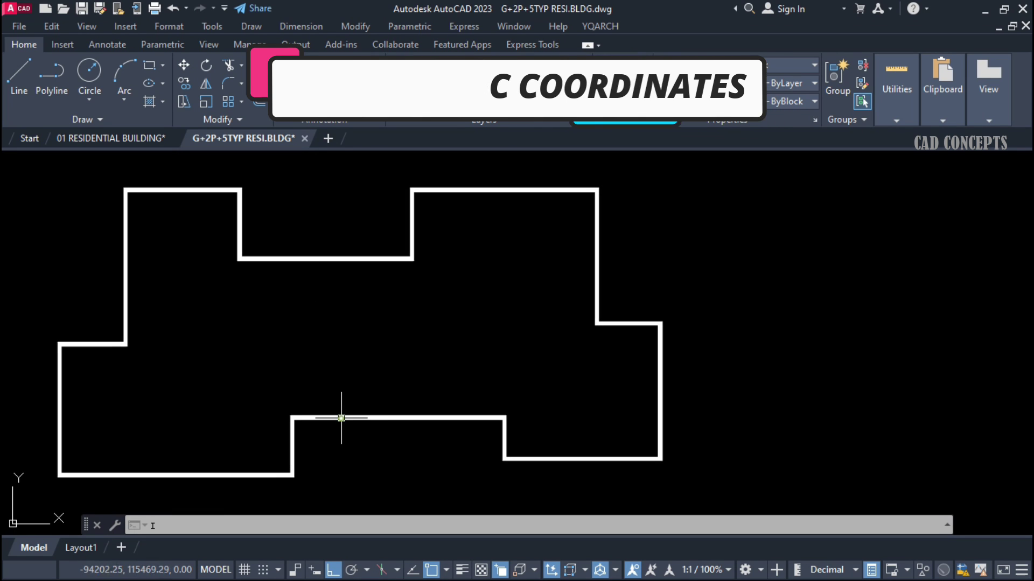
{"action": "key", "text": "Escape"}
{"action": "left_click", "coordinate": [324, 418]}
{"action": "key", "text": "Escape"}
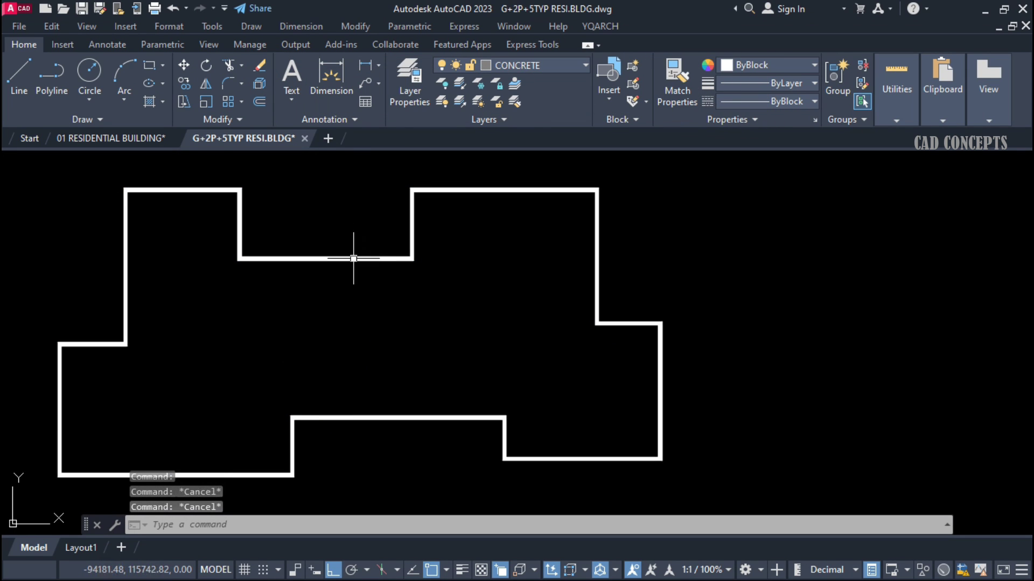
Start ZB and set absolute coordinate prefixes X= and Y=, 3 decimal digits, leader angle 90 and leader length 45.
{"action": "type", "text": "zb"}
{"action": "key", "text": "Return"}
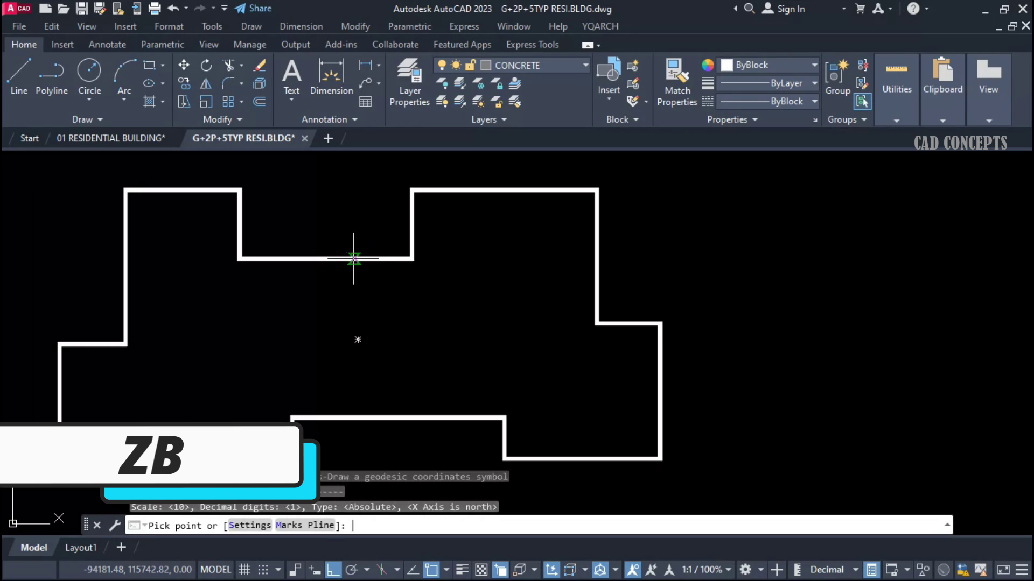
{"action": "left_click", "coordinate": [250, 525]}
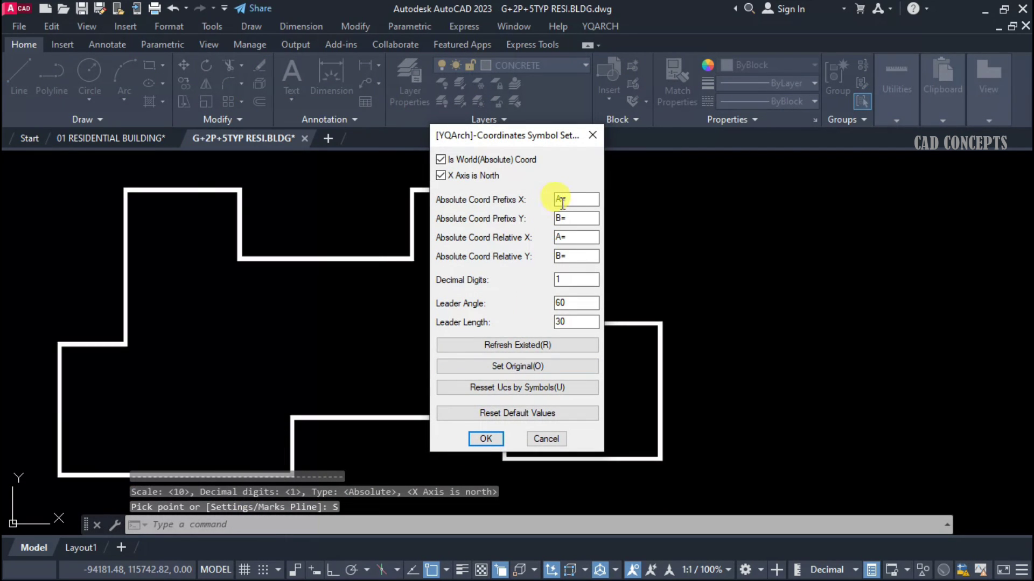
{"action": "type", "text": "X="}
{"action": "left_click", "coordinate": [557, 218]}
{"action": "type", "text": "Y="}
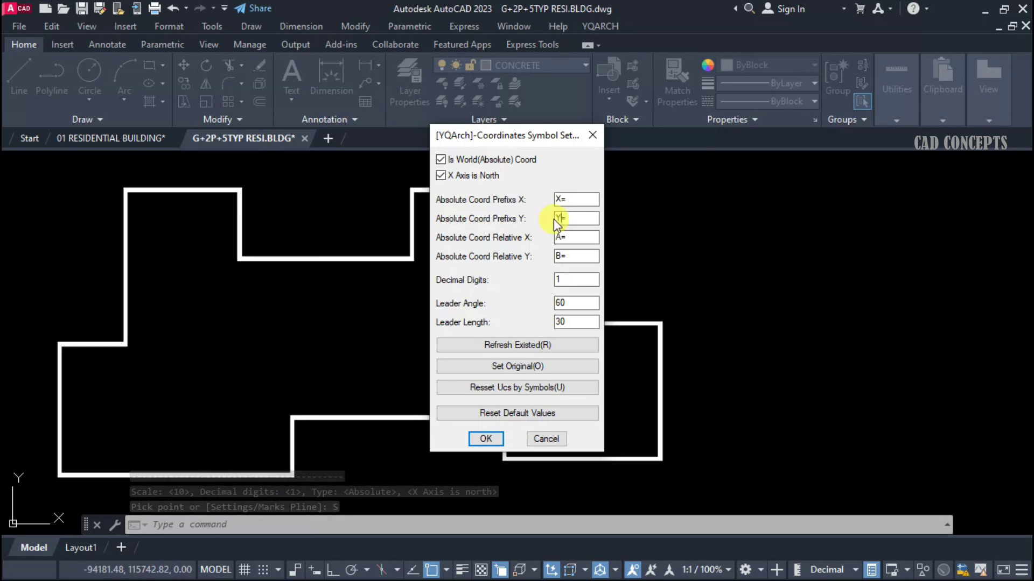
{"action": "left_click", "coordinate": [557, 281]}
{"action": "left_click_drag", "start_coordinate": [568, 277], "coordinate": [530, 281]}
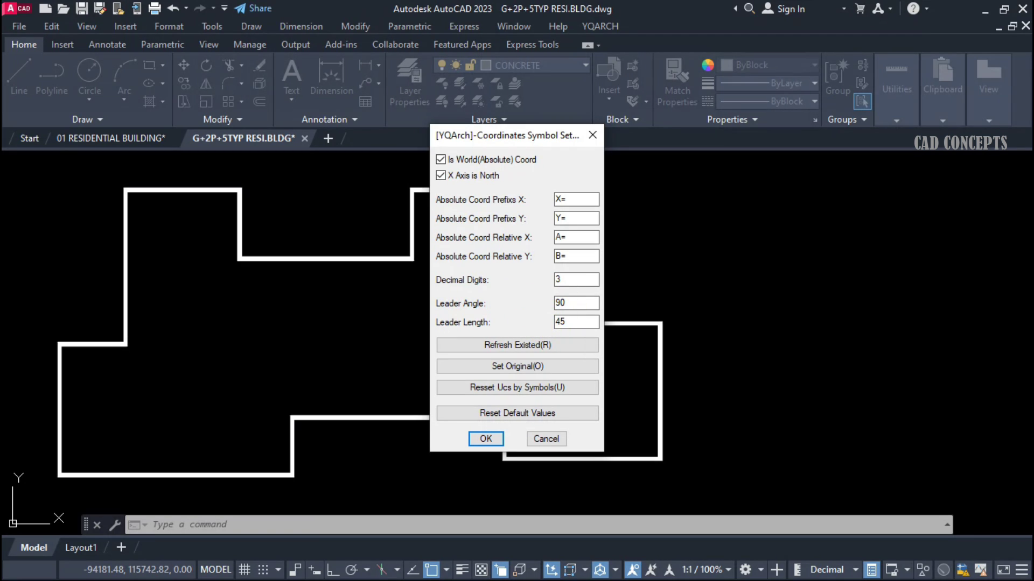
{"action": "left_click", "coordinate": [502, 438]}
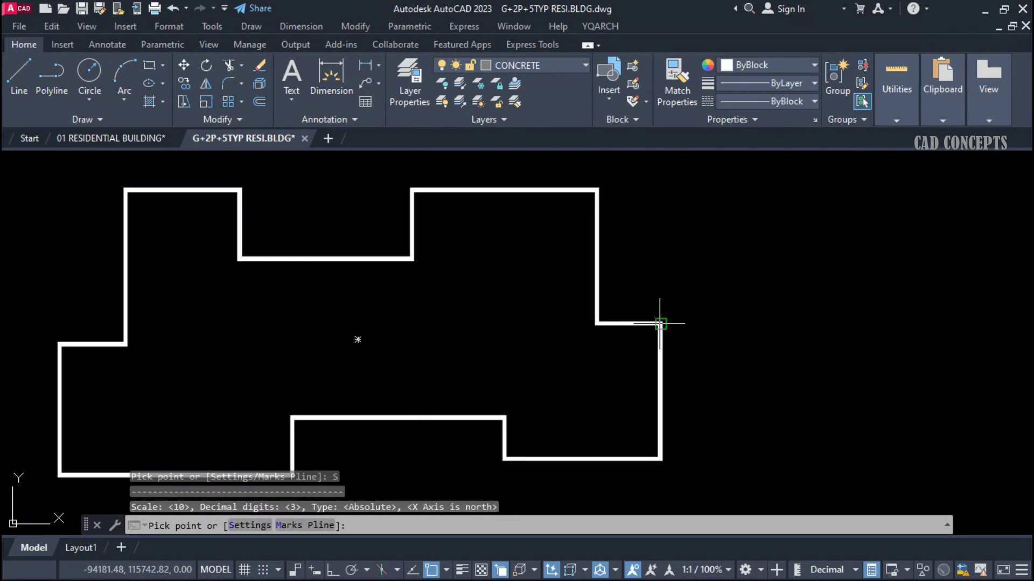
Label the coordinates of the building outline's two outer right corners and the inner corner beside them, placing the symbols outside.
{"action": "left_click", "coordinate": [660, 323]}
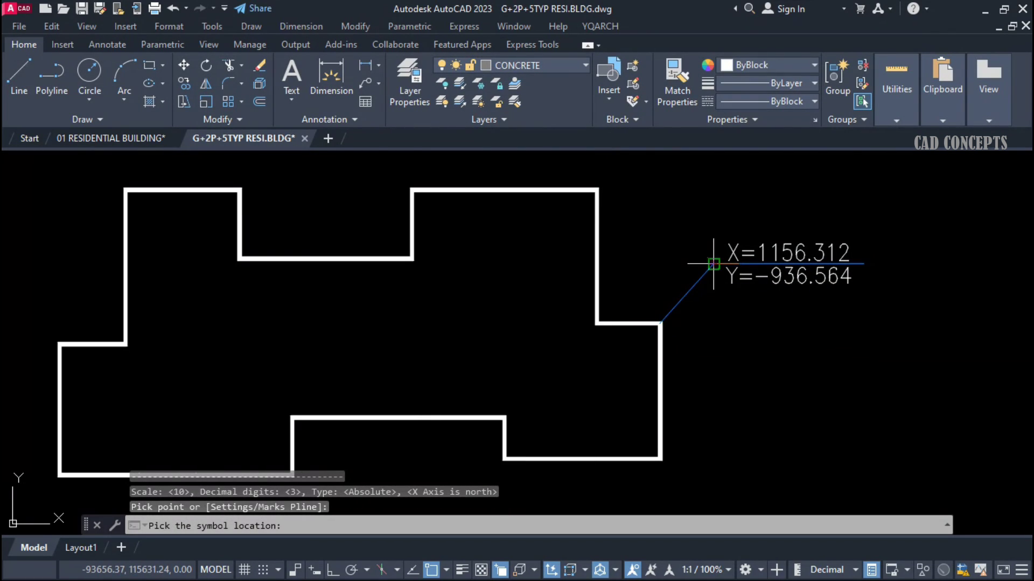
{"action": "left_click", "coordinate": [714, 264]}
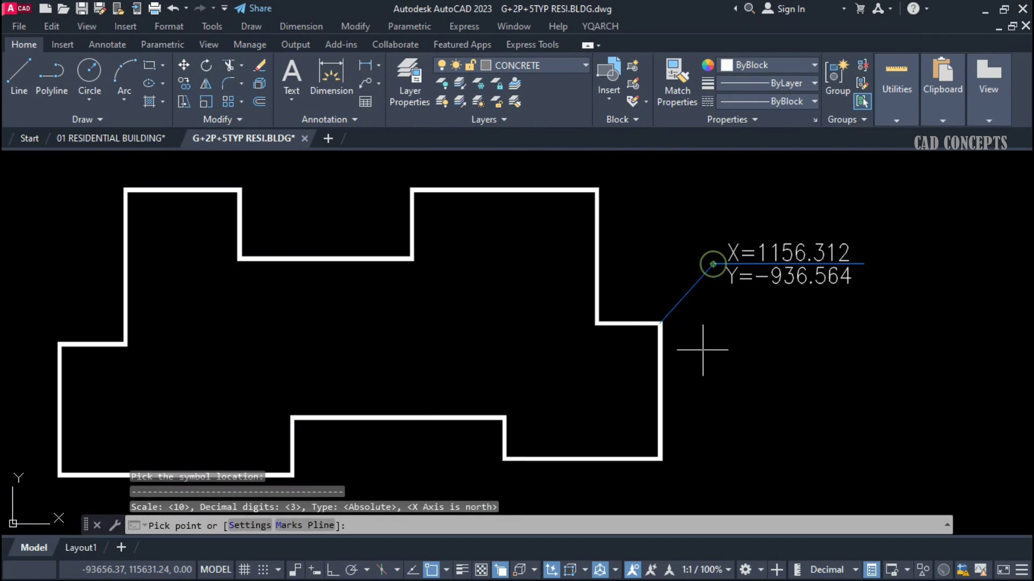
{"action": "left_click", "coordinate": [659, 459]}
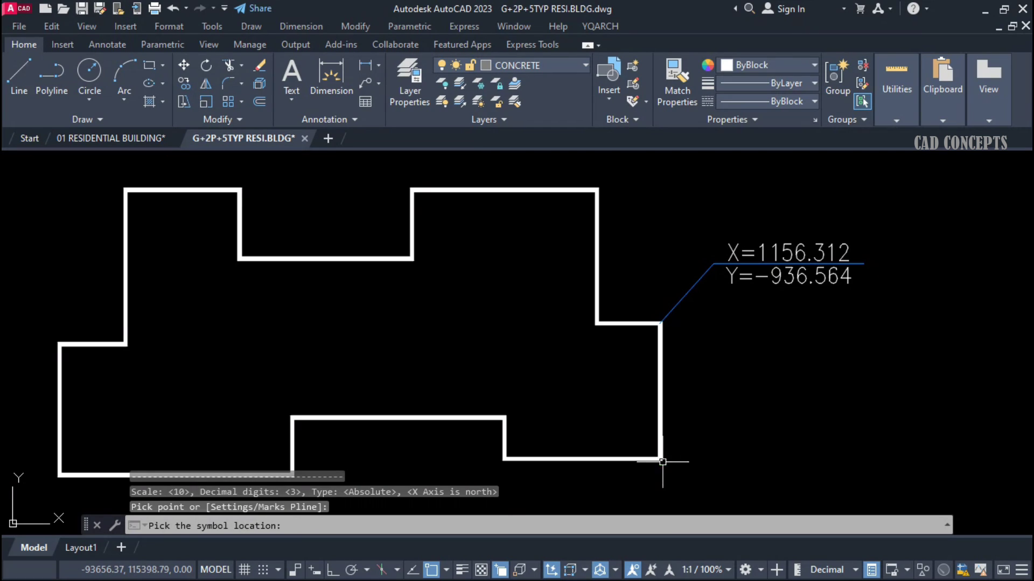
{"action": "left_click", "coordinate": [712, 401]}
{"action": "left_click", "coordinate": [598, 323]}
{"action": "left_click", "coordinate": [682, 200]}
Label the coordinates of both top corners of the outline's right upper block.
{"action": "middle_click_drag", "start_coordinate": [580, 307], "coordinate": [553, 432]}
{"action": "left_click", "coordinate": [571, 315]}
{"action": "left_click", "coordinate": [386, 316]}
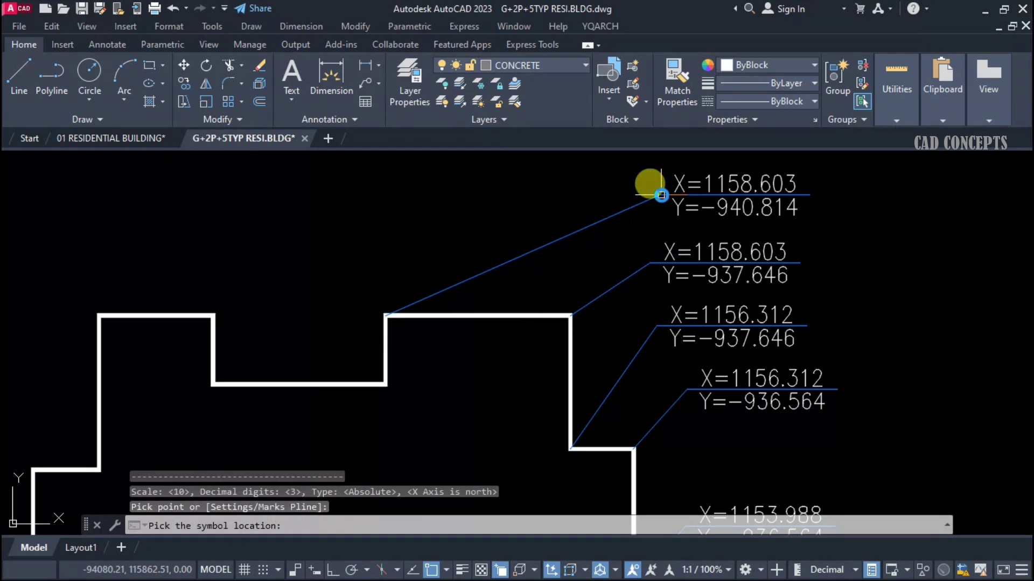
{"action": "left_click", "coordinate": [653, 184]}
Label the two bottom corners of the top recess and the left upper block's right top corner.
{"action": "left_click", "coordinate": [385, 384]}
{"action": "left_click", "coordinate": [310, 180]}
{"action": "left_click", "coordinate": [212, 384]}
{"action": "scroll", "coordinate": [426, 221], "scroll_direction": "down", "scroll_amount": 2}
{"action": "left_click", "coordinate": [293, 280]}
{"action": "left_click", "coordinate": [244, 222]}
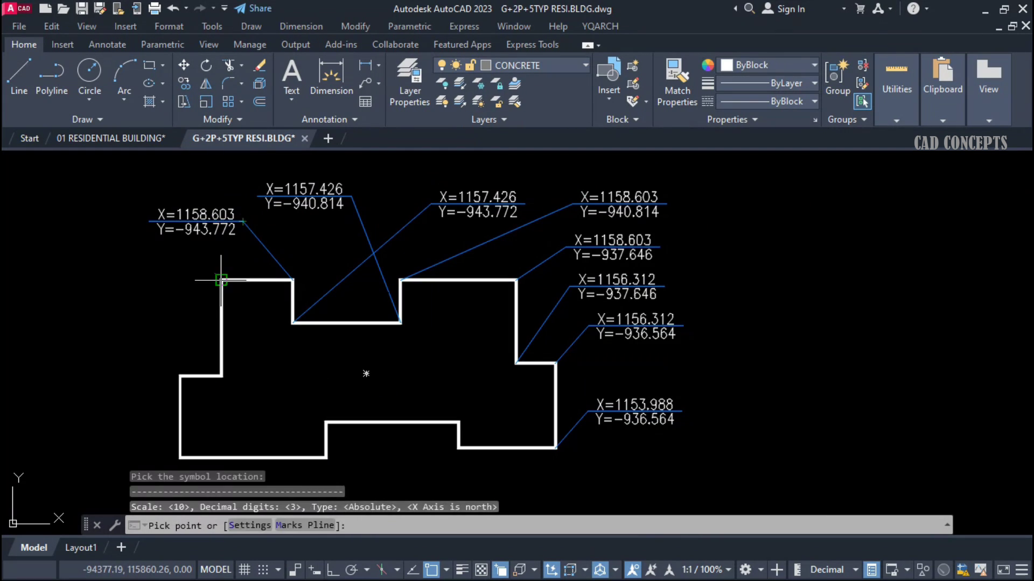
Label the remaining left side corners, the bottom left corner and the lower notch corners of the outline with coordinates.
{"action": "left_click", "coordinate": [179, 377]}
{"action": "scroll", "coordinate": [366, 371], "scroll_direction": "down", "scroll_amount": 2}
{"action": "left_click", "coordinate": [302, 371]}
{"action": "left_click", "coordinate": [325, 424]}
{"action": "scroll", "coordinate": [377, 409], "scroll_direction": "up", "scroll_amount": 2}
{"action": "left_click", "coordinate": [456, 424]}
{"action": "scroll", "coordinate": [484, 431], "scroll_direction": "down", "scroll_amount": 2}
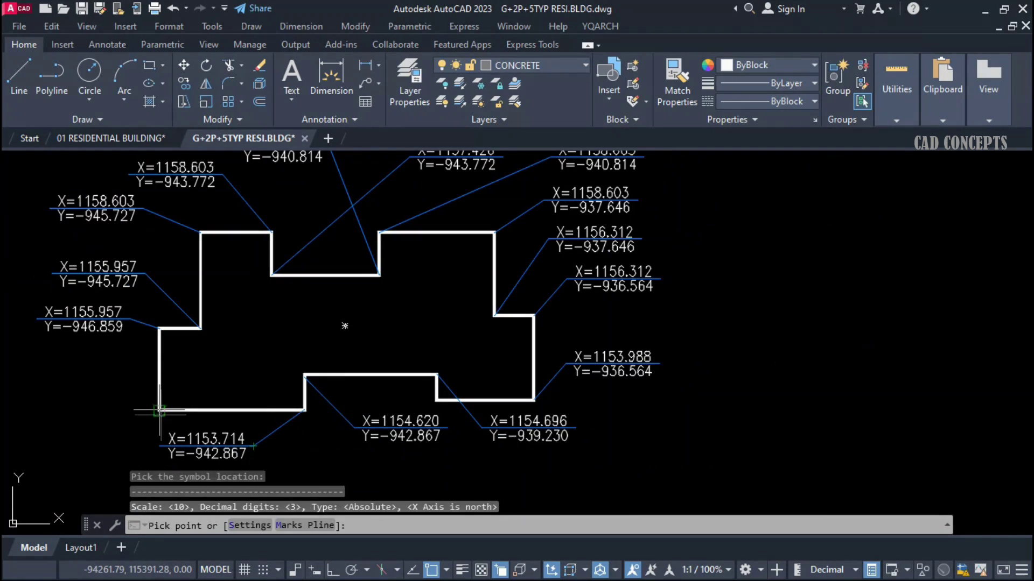
{"action": "left_click", "coordinate": [179, 458]}
{"action": "left_click", "coordinate": [98, 443]}
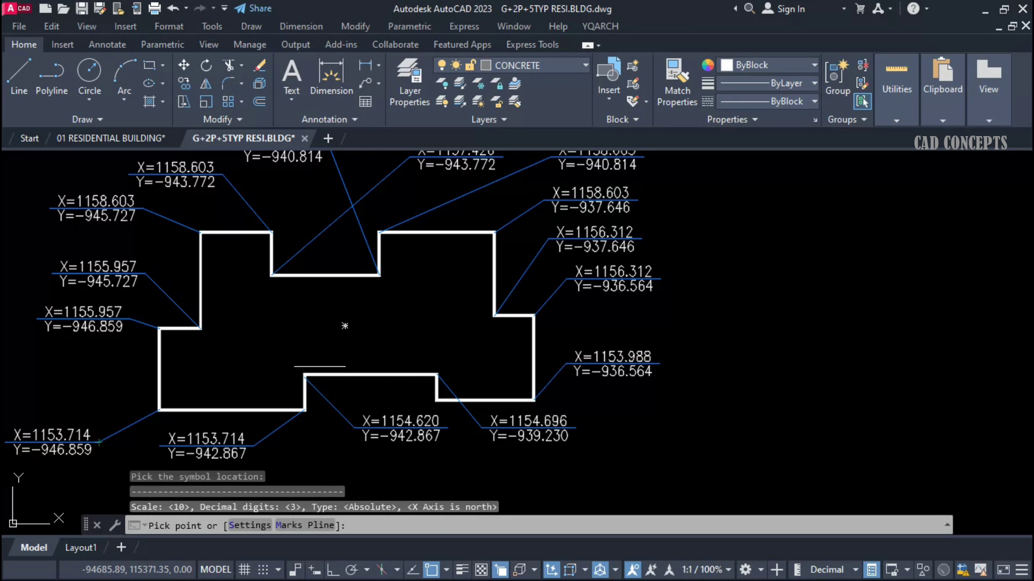
Label the last corner at the foot of the lower notch's right side with its coordinates and end ZB.
{"action": "left_click", "coordinate": [437, 400]}
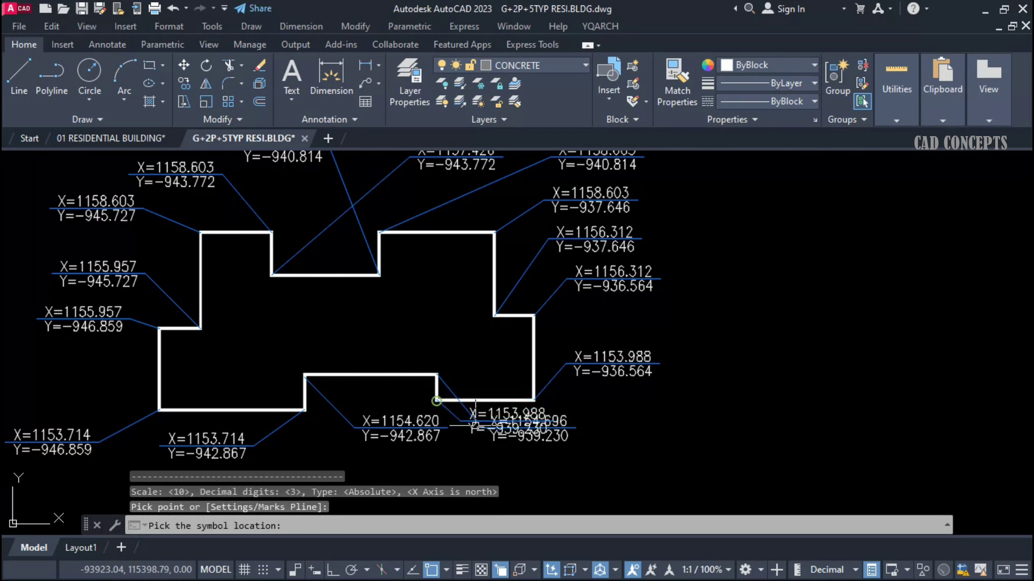
{"action": "scroll", "coordinate": [500, 495], "scroll_direction": "up", "scroll_amount": 4}
{"action": "left_click", "coordinate": [514, 468]}
{"action": "key", "text": "Escape"}
{"action": "scroll", "coordinate": [509, 409], "scroll_direction": "down", "scroll_amount": 4}
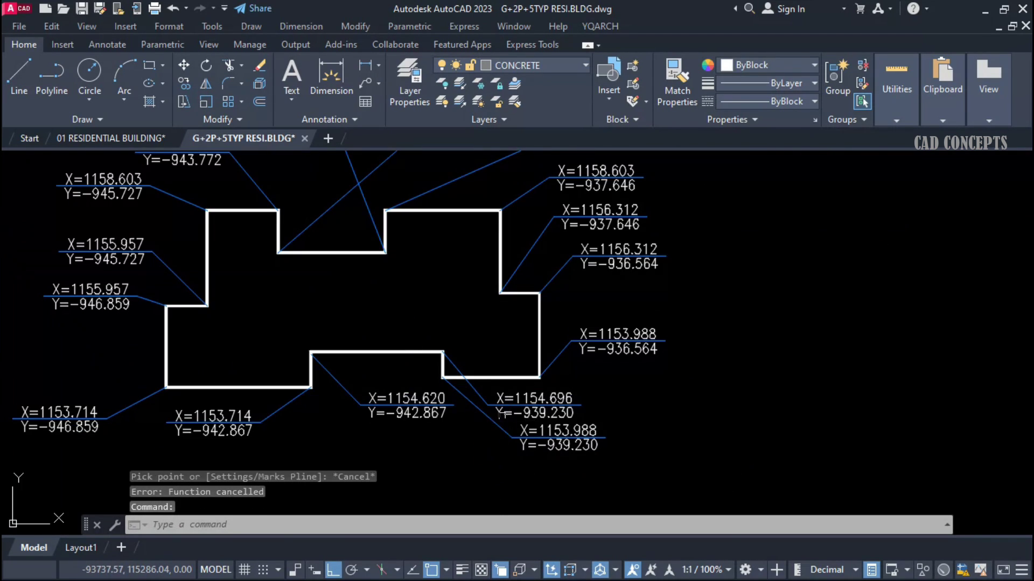
{"action": "middle_click_drag", "start_coordinate": [441, 395], "coordinate": [529, 422]}
{"action": "key", "text": "Escape"}
{"action": "key", "text": "Escape"}
{"action": "key", "text": "Escape"}
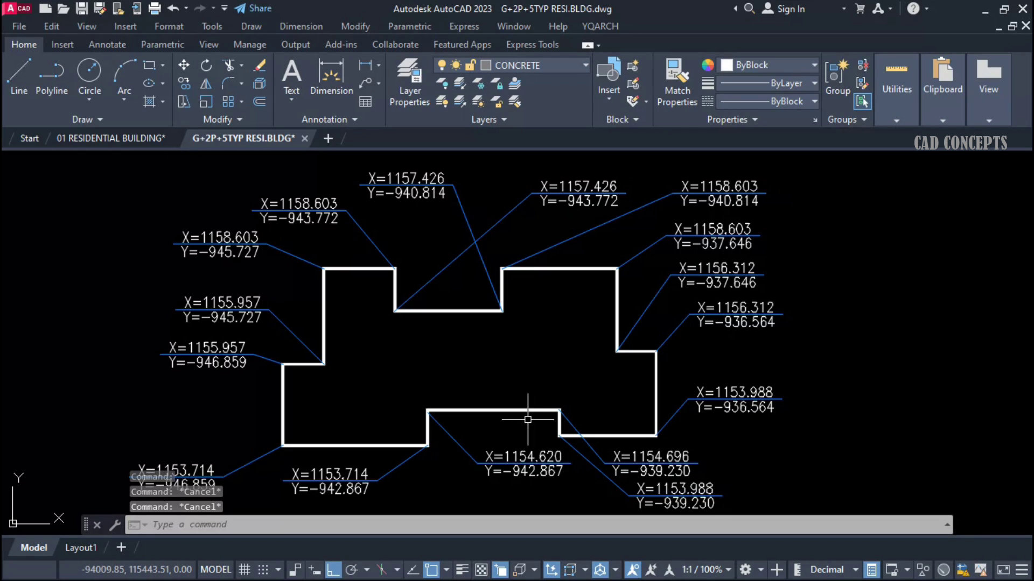
{"action": "middle_click_drag", "start_coordinate": [558, 377], "coordinate": [641, 370]}
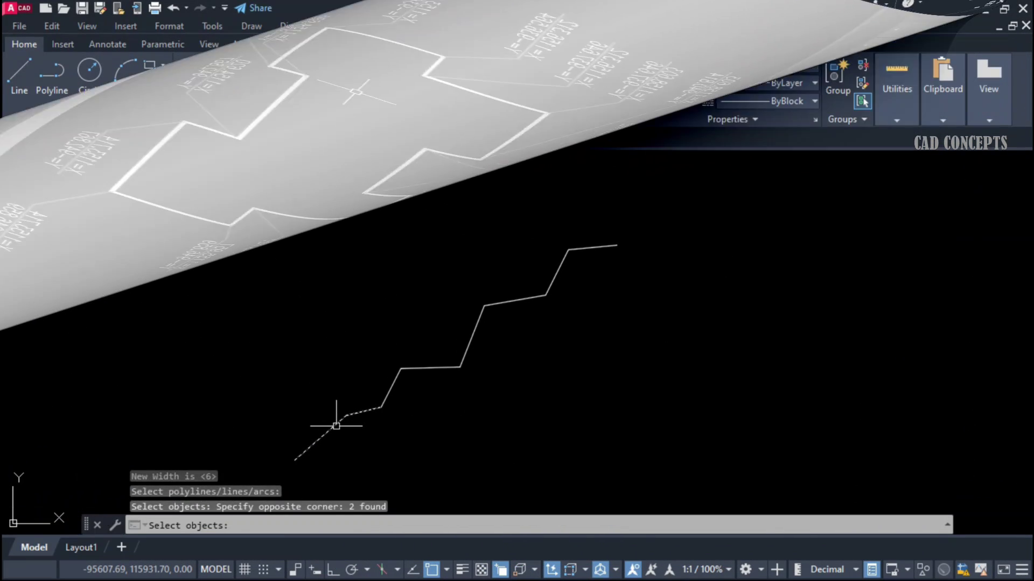
Apply a polyline width of 6 to all segments of the stepped line with SSW.
{"action": "key", "text": "Return"}
{"action": "key", "text": "Return"}
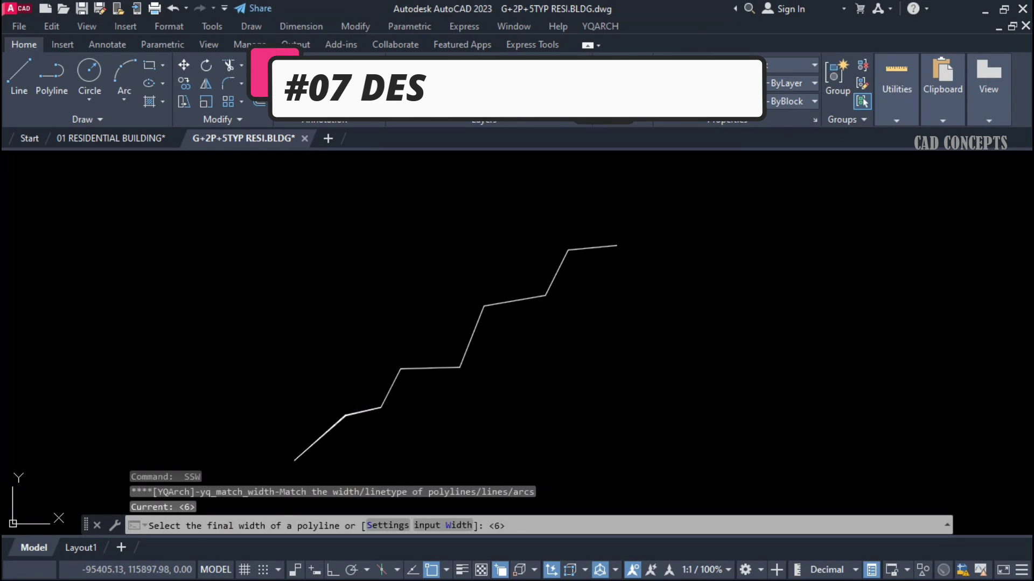
{"action": "key", "text": "Return"}
{"action": "left_click", "coordinate": [606, 169]}
{"action": "left_click", "coordinate": [334, 462]}
{"action": "key", "text": "Return"}
{"action": "scroll", "coordinate": [408, 412], "scroll_direction": "up", "scroll_amount": 2}
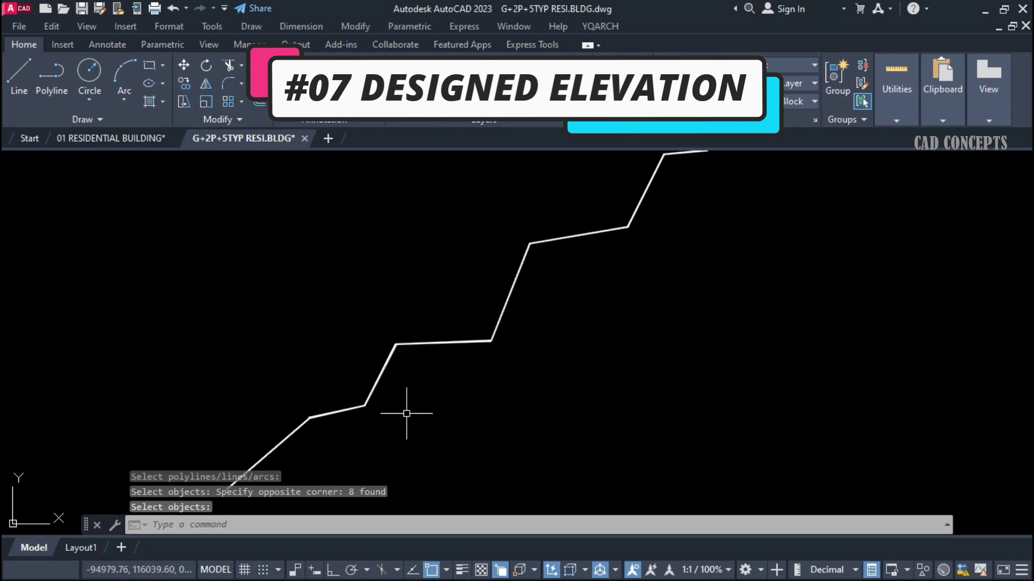
{"action": "scroll", "coordinate": [412, 414], "scroll_direction": "down", "scroll_amount": 2}
Join all segments of the stepped line into one polyline and check it by selecting it.
{"action": "left_click", "coordinate": [604, 215]}
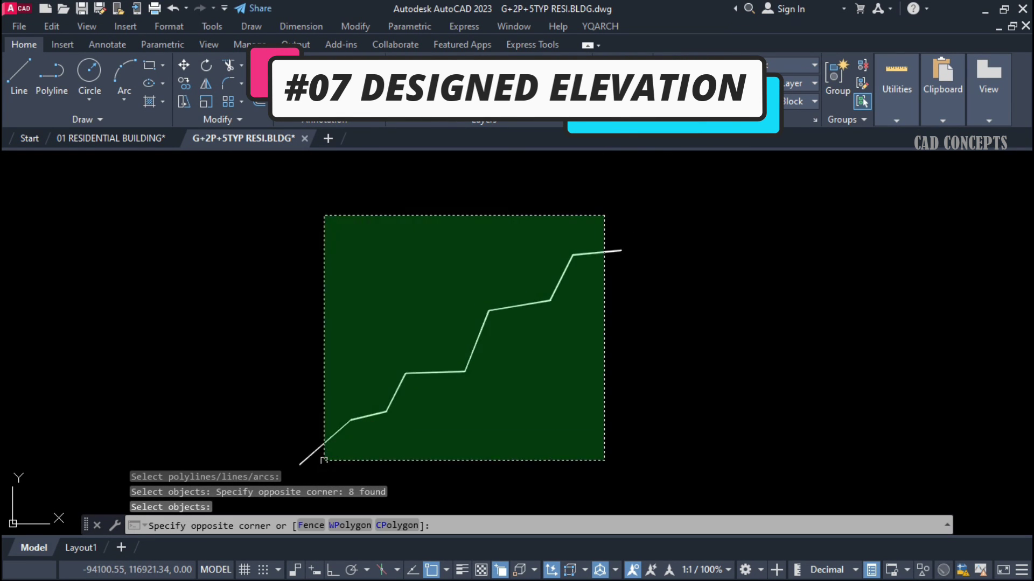
{"action": "left_click", "coordinate": [320, 464]}
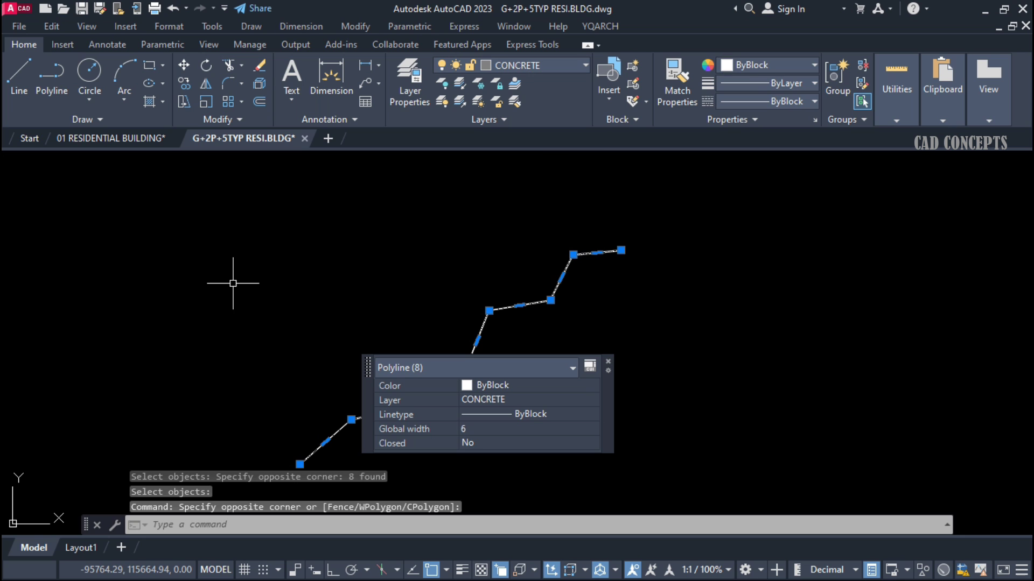
{"action": "type", "text": "j"}
{"action": "key", "text": "Return"}
{"action": "key", "text": "Escape"}
{"action": "scroll", "coordinate": [429, 375], "scroll_direction": "up", "scroll_amount": 3}
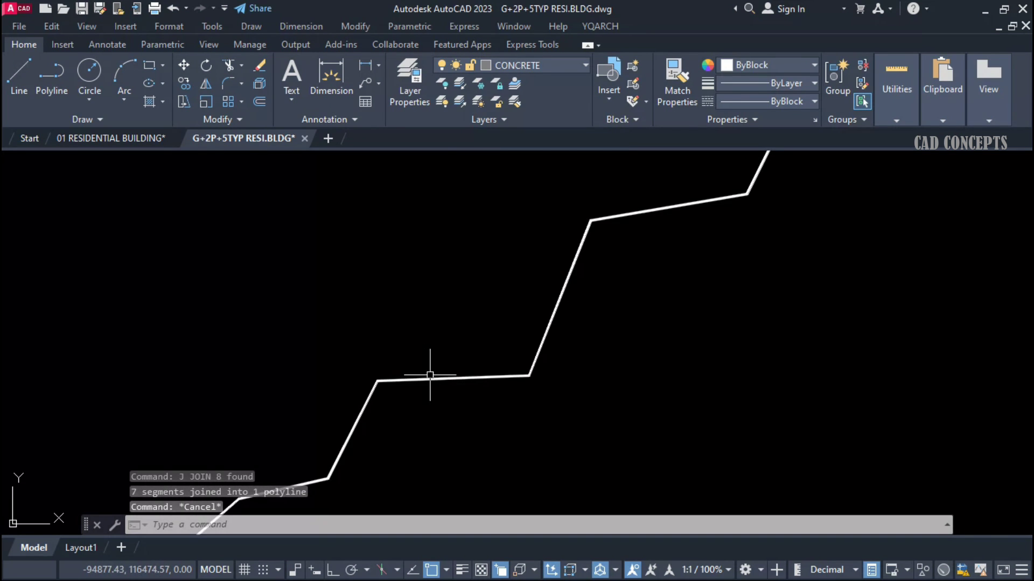
{"action": "left_click", "coordinate": [430, 375]}
{"action": "scroll", "coordinate": [401, 354], "scroll_direction": "down", "scroll_amount": 3}
{"action": "left_click", "coordinate": [399, 357]}
{"action": "key", "text": "Escape"}
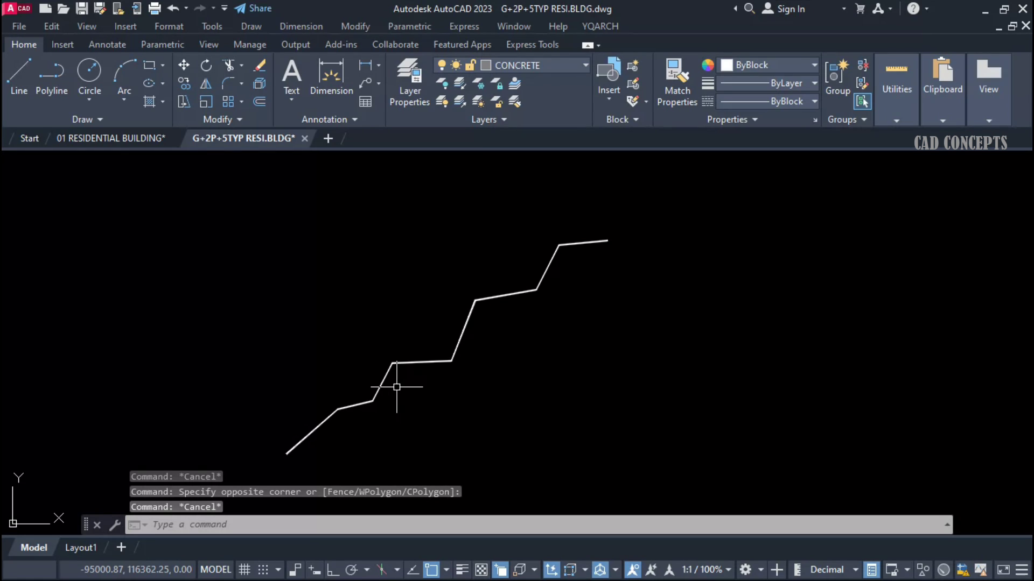
Start BG and set the lower-left end point of the stepped line as the original point for the elevations.
{"action": "type", "text": "bg"}
{"action": "key", "text": "Return"}
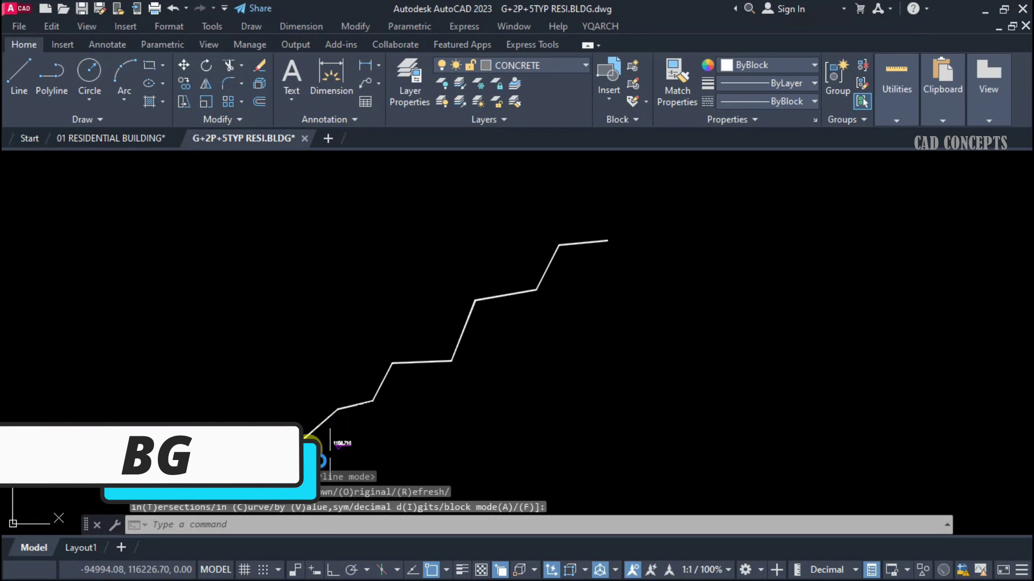
{"action": "scroll", "coordinate": [323, 462], "scroll_direction": "up", "scroll_amount": 5}
{"action": "scroll", "coordinate": [169, 384], "scroll_direction": "up", "scroll_amount": 5}
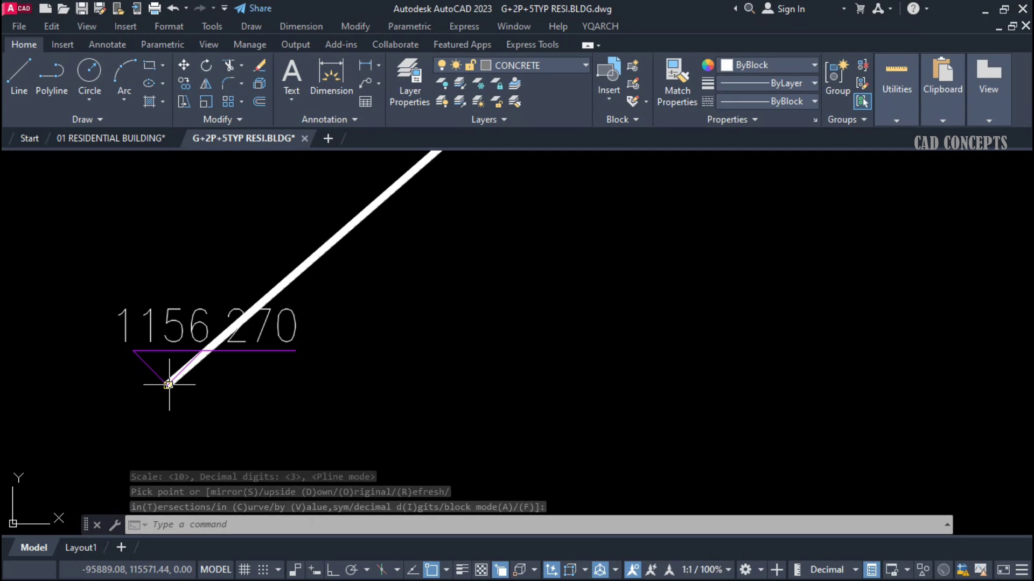
{"action": "left_click", "coordinate": [168, 385]}
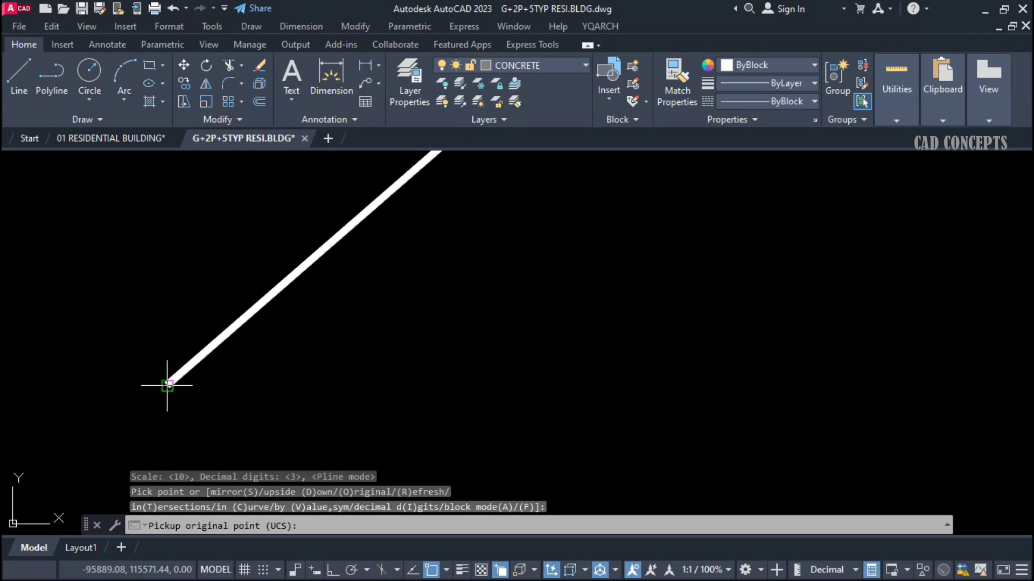
{"action": "type", "text": "0"}
{"action": "key", "text": "Return"}
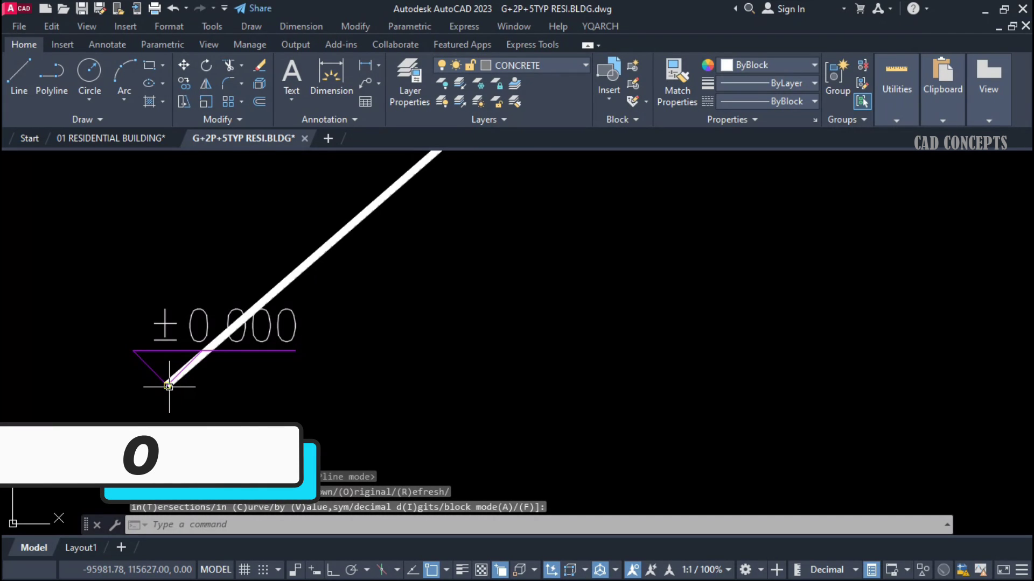
Place elevation labels at the stepped line's lower-left end and at its first bend.
{"action": "left_click", "coordinate": [168, 385]}
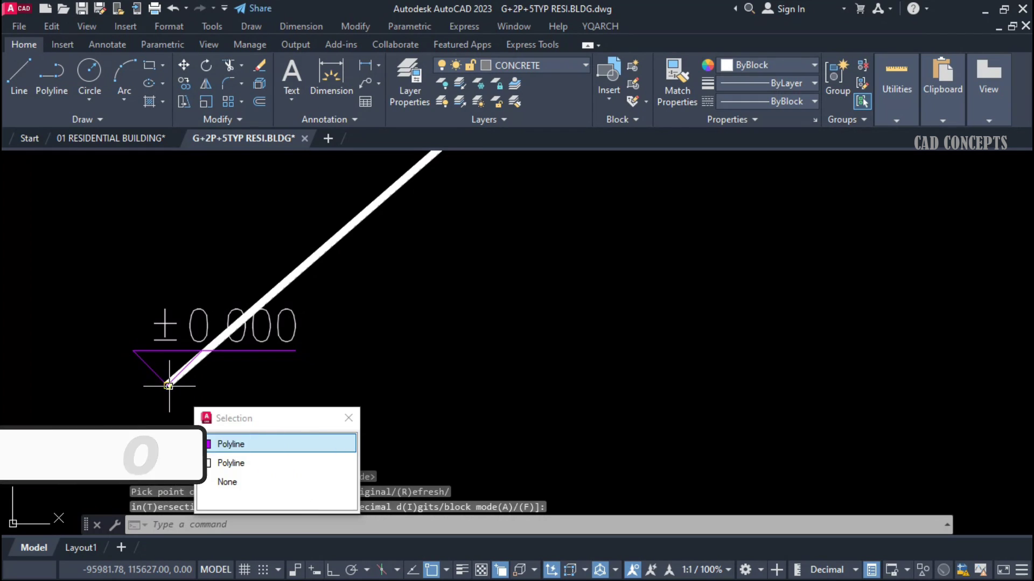
{"action": "left_click", "coordinate": [168, 385]}
{"action": "scroll", "coordinate": [99, 413], "scroll_direction": "down", "scroll_amount": 2}
{"action": "scroll", "coordinate": [100, 412], "scroll_direction": "down", "scroll_amount": 2}
{"action": "left_click", "coordinate": [109, 457]}
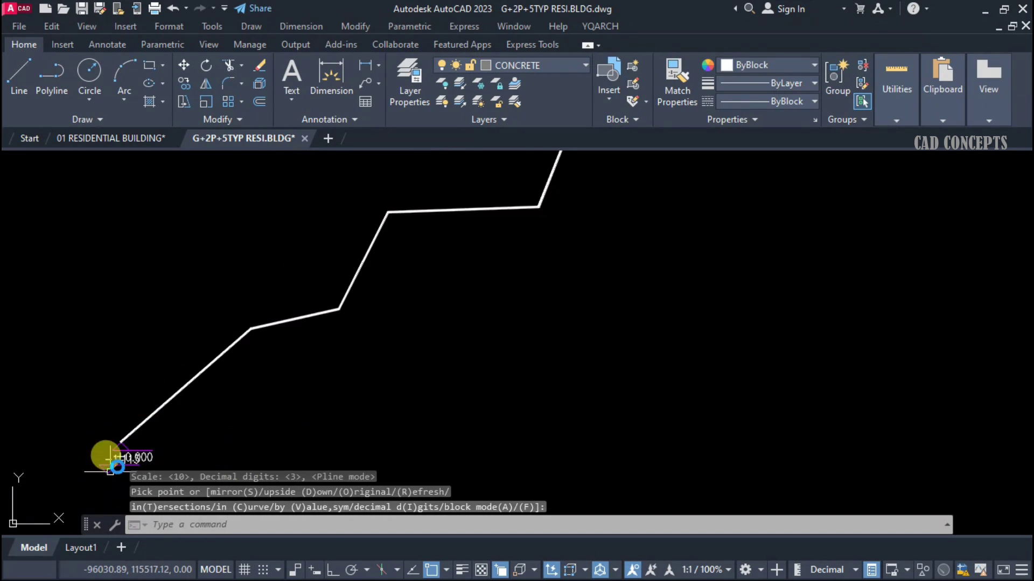
{"action": "scroll", "coordinate": [273, 318], "scroll_direction": "up", "scroll_amount": 4}
{"action": "left_click", "coordinate": [234, 366]}
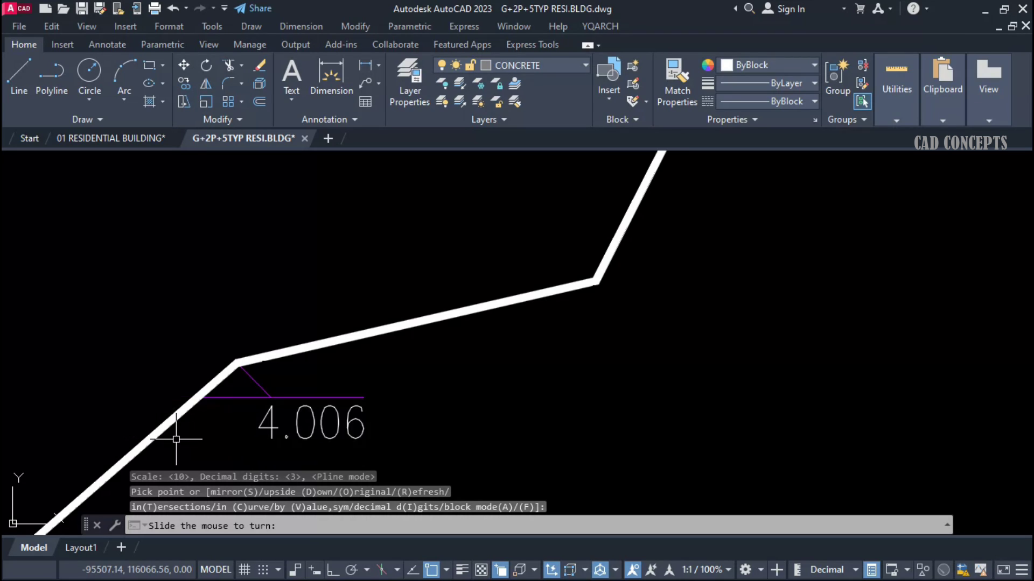
{"action": "scroll", "coordinate": [235, 386], "scroll_direction": "down", "scroll_amount": 2}
{"action": "left_click", "coordinate": [235, 386]}
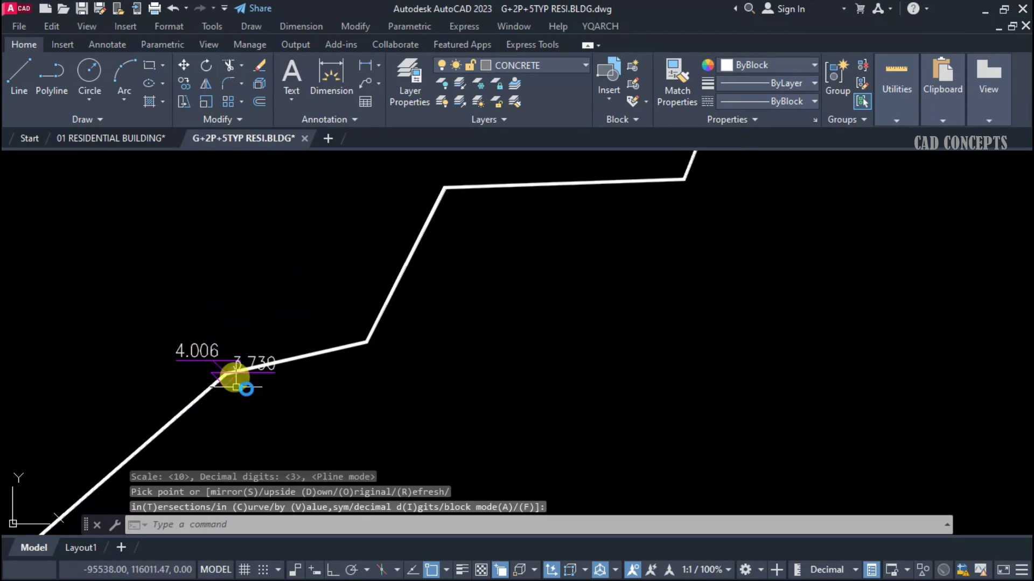
Label the elevations of the next four bends up the stepped line.
{"action": "scroll", "coordinate": [462, 335], "scroll_direction": "up", "scroll_amount": 2}
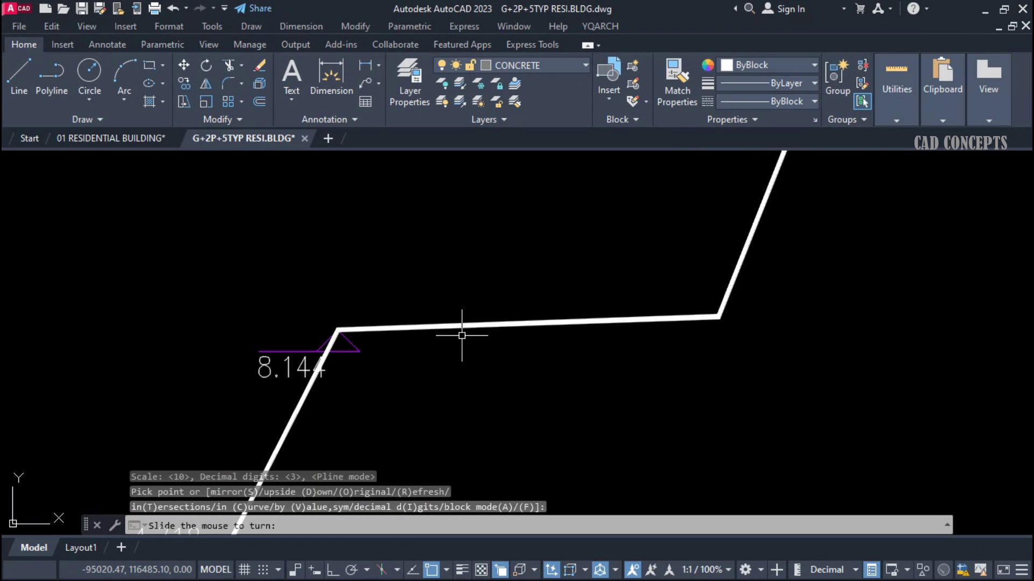
{"action": "left_click", "coordinate": [405, 265]}
{"action": "left_click", "coordinate": [281, 369]}
{"action": "scroll", "coordinate": [403, 365], "scroll_direction": "down", "scroll_amount": 2}
{"action": "left_click", "coordinate": [403, 364]}
{"action": "left_click", "coordinate": [607, 261]}
{"action": "key", "text": "Escape"}
{"action": "scroll", "coordinate": [606, 164], "scroll_direction": "up", "scroll_amount": 2}
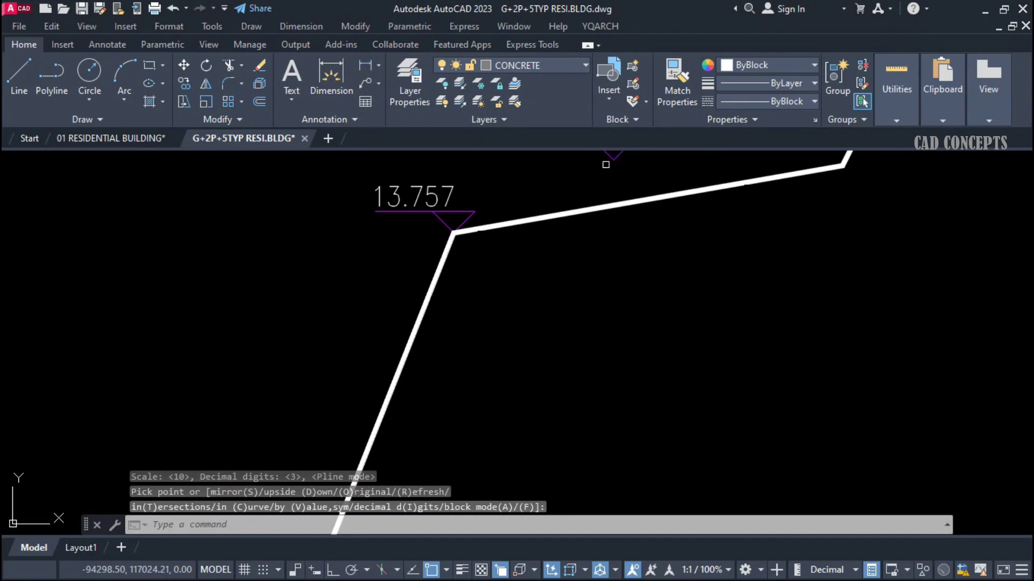
Label the elevations of the last two bends and the upper end of the stepped line, and end BG.
{"action": "scroll", "coordinate": [605, 164], "scroll_direction": "down", "scroll_amount": 2}
{"action": "left_click", "coordinate": [380, 363]}
{"action": "scroll", "coordinate": [408, 432], "scroll_direction": "down", "scroll_amount": 1}
{"action": "left_click", "coordinate": [429, 276]}
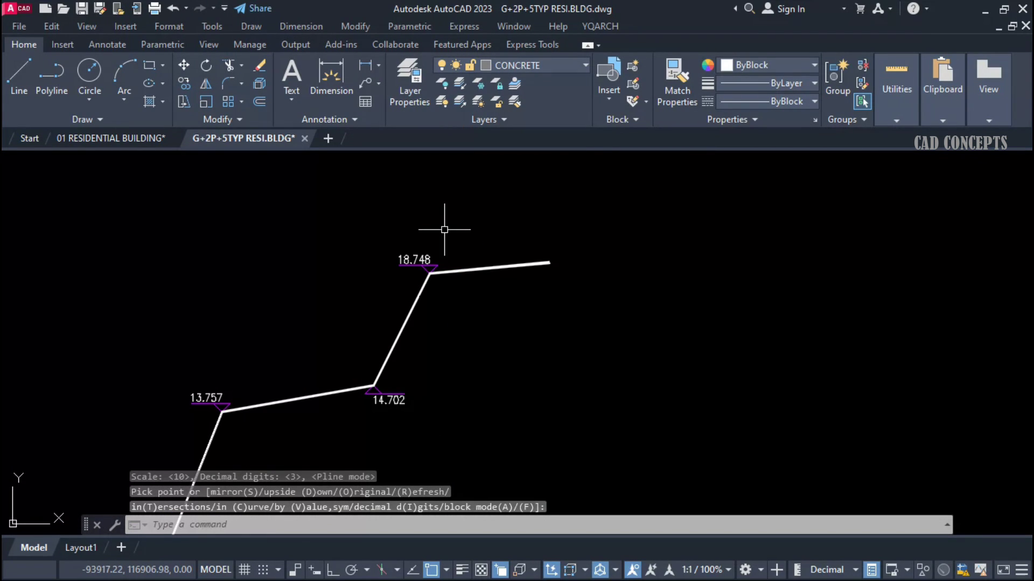
{"action": "left_click", "coordinate": [547, 262]}
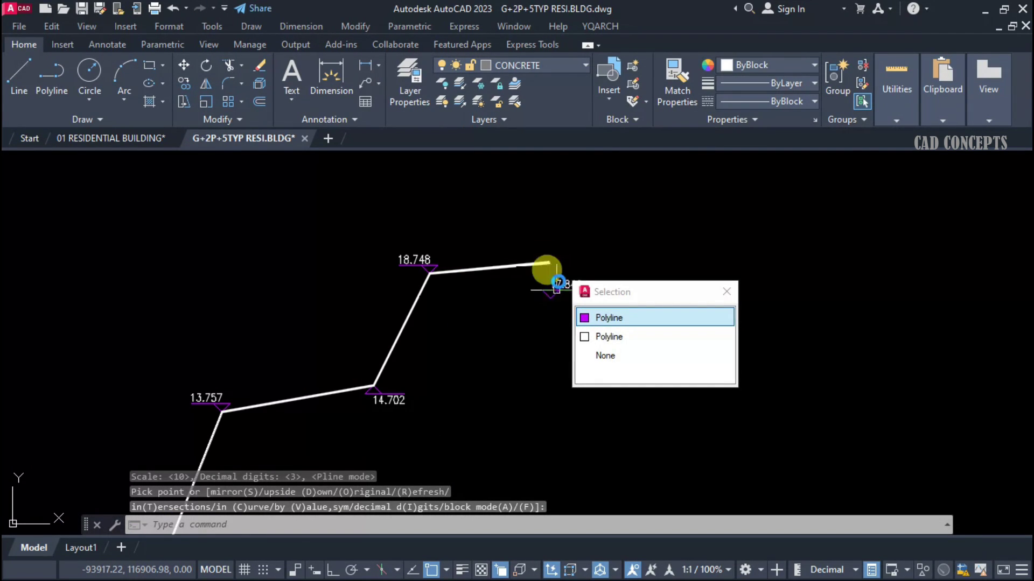
{"action": "key", "text": "Escape"}
{"action": "key", "text": "Escape"}
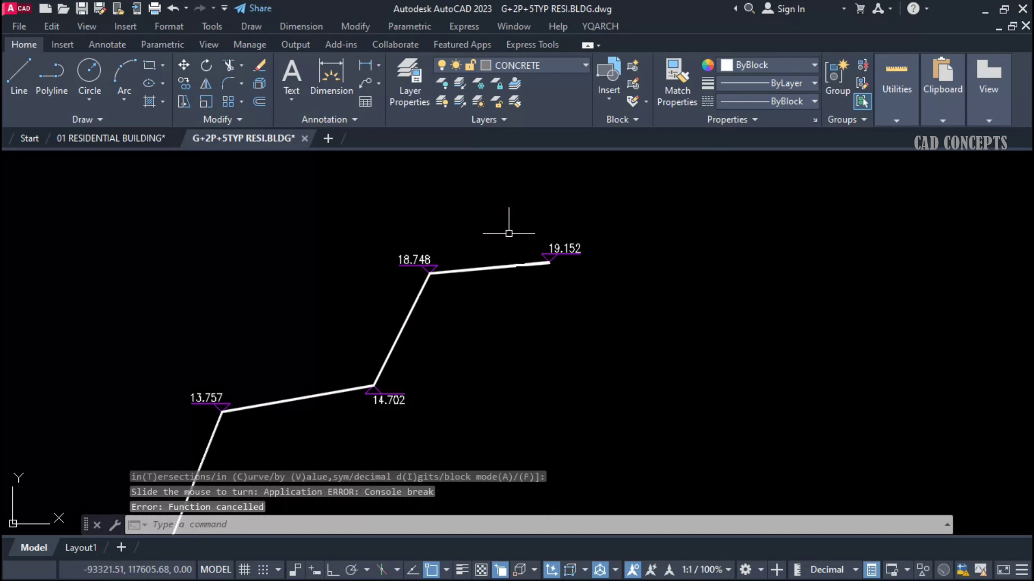
{"action": "scroll", "coordinate": [469, 316], "scroll_direction": "down", "scroll_amount": 2}
{"action": "middle_click_drag", "start_coordinate": [468, 316], "coordinate": [479, 333]}
{"action": "left_click", "coordinate": [243, 436]}
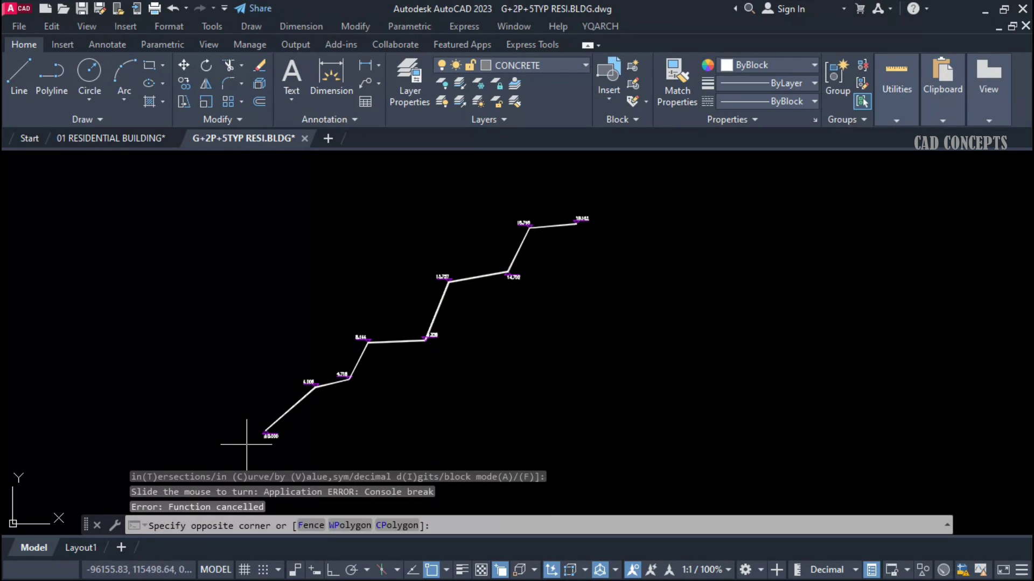
{"action": "key", "text": "Escape"}
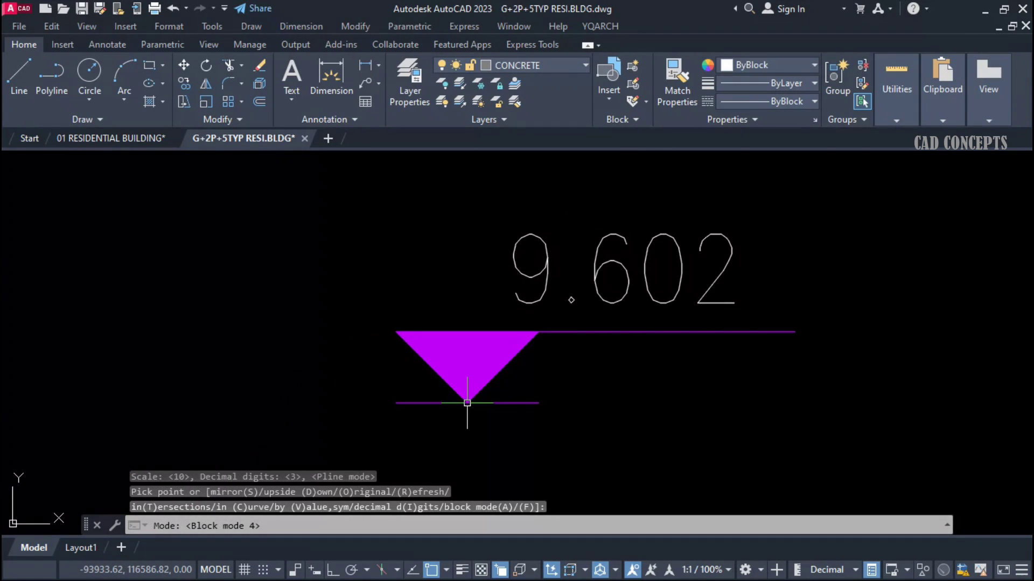
Preview BG's elevation symbol styles by cycling through the block modes up to Block mode 13.
{"action": "key", "text": "f"}
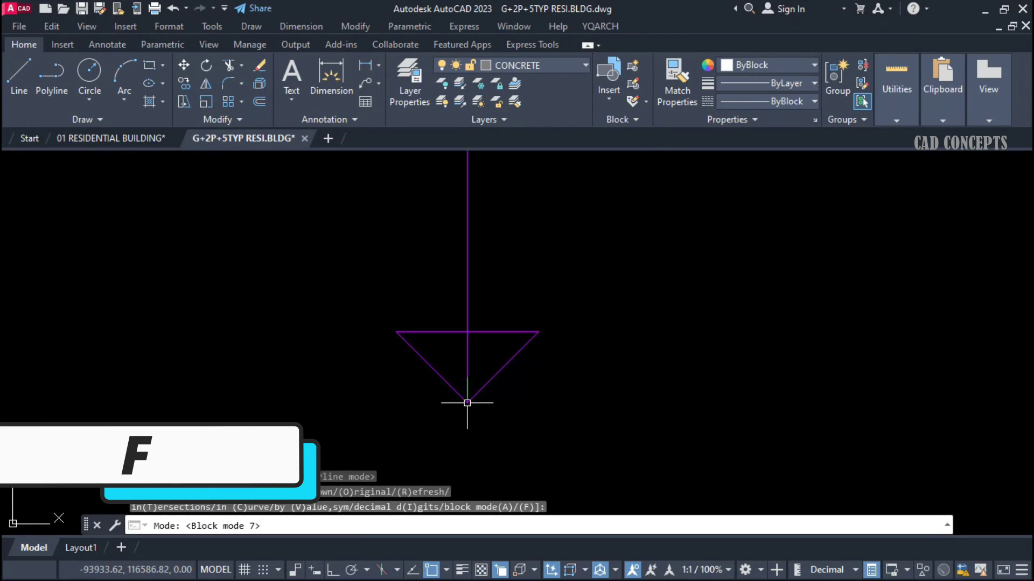
{"action": "key", "text": "f"}
{"action": "key", "text": "f"}
{"action": "key", "text": "f"}
{"action": "key", "text": "f"}
{"action": "key", "text": "f"}
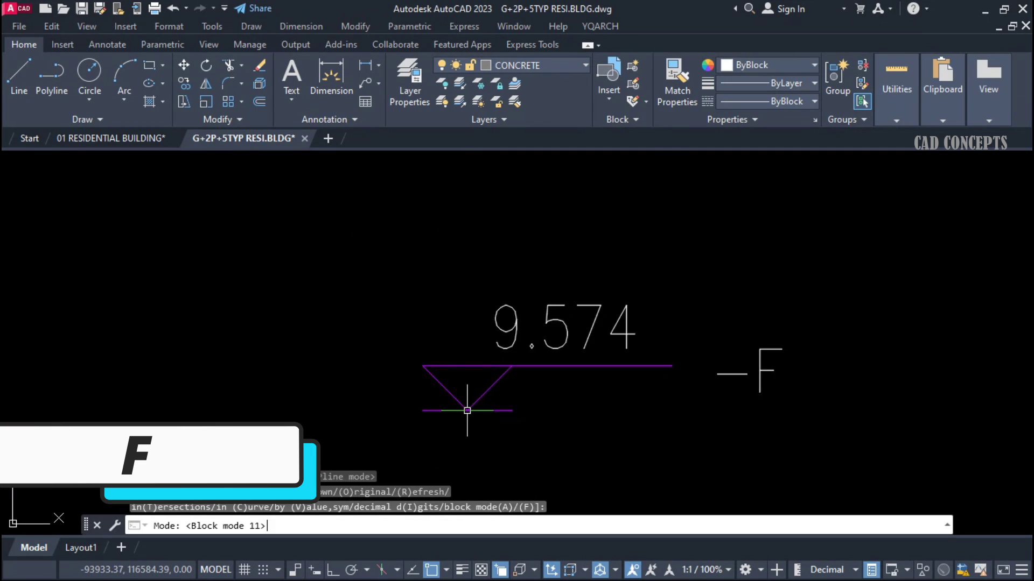
{"action": "key", "text": "f"}
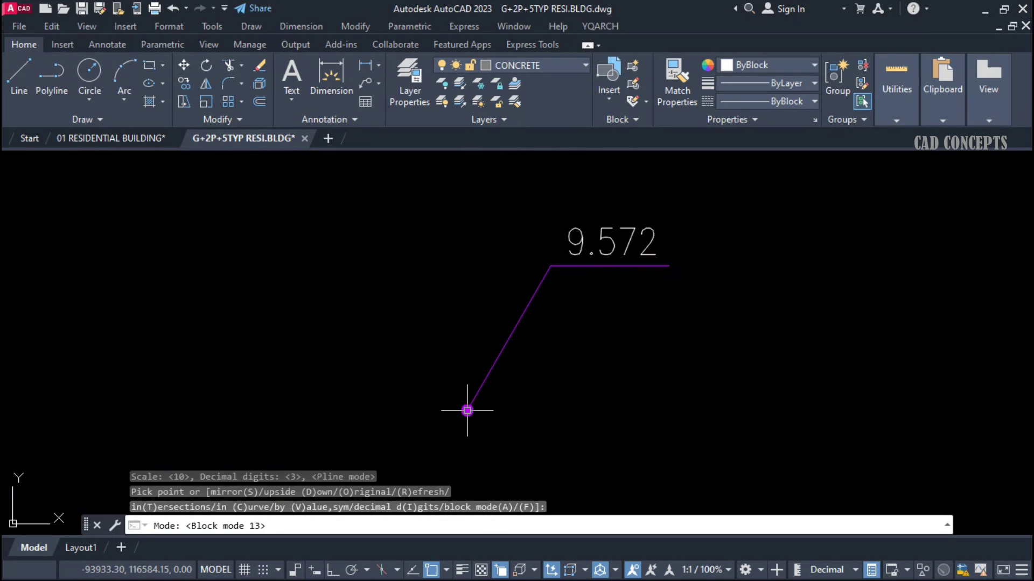
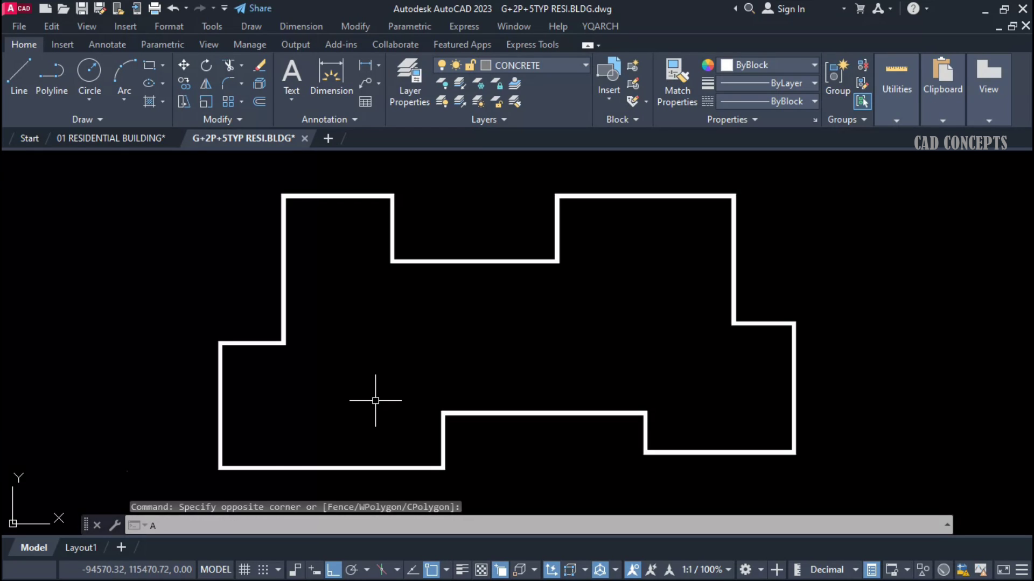
Start the A2K conversion and accept its preferences with the AutoCAD default unit set to cm.
{"action": "type", "text": "2K"}
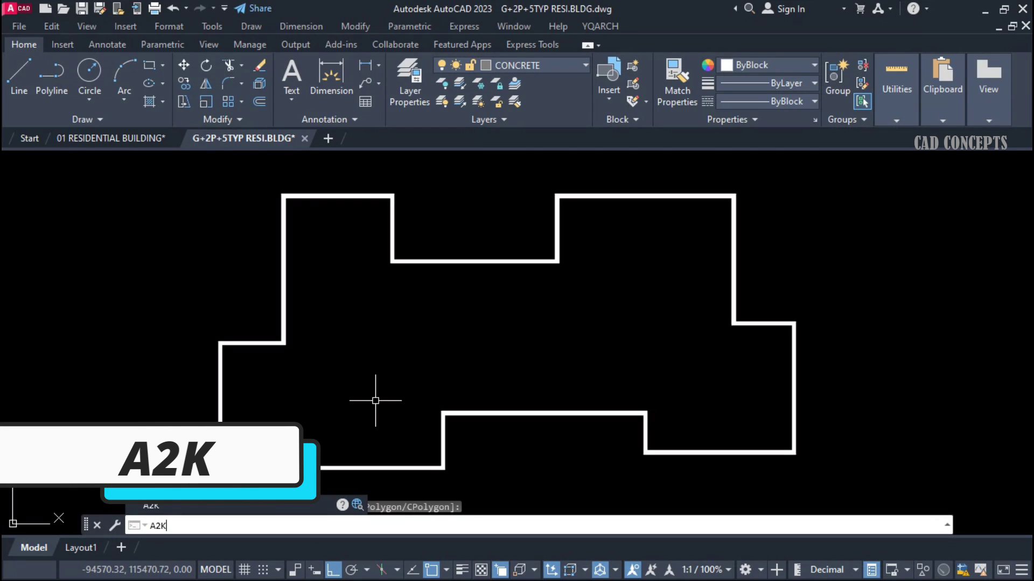
{"action": "key", "text": "Return"}
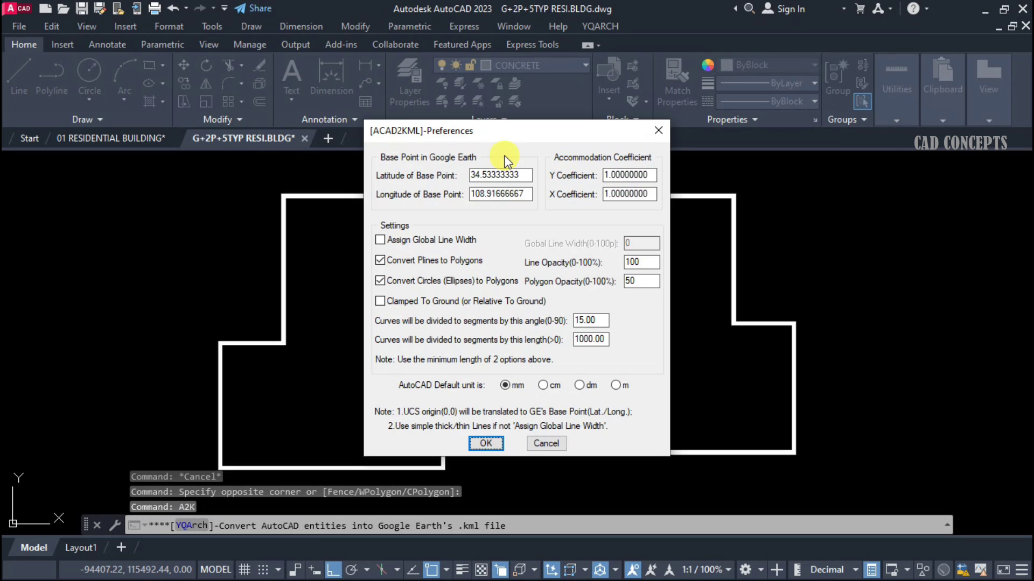
{"action": "left_click", "coordinate": [542, 384]}
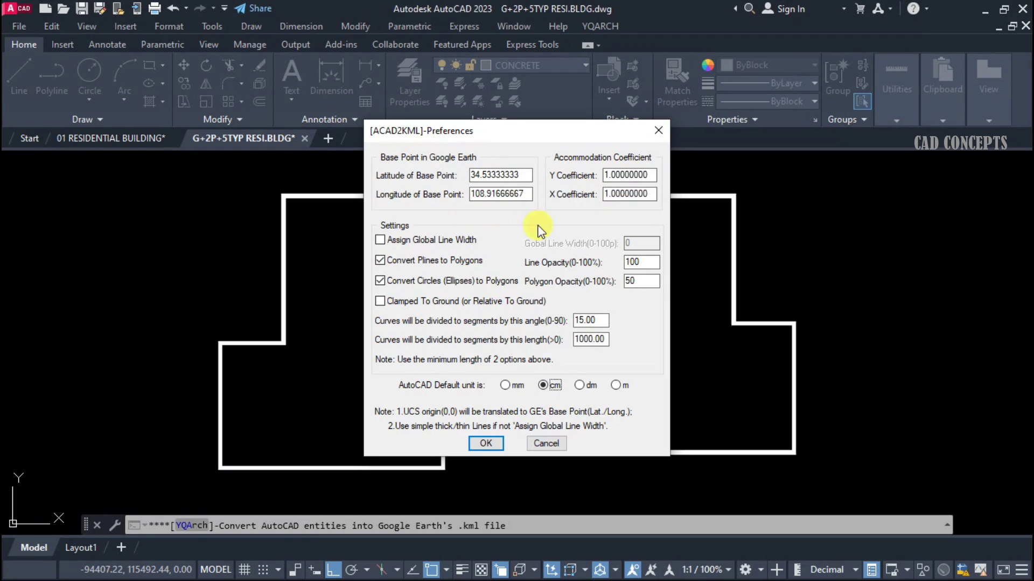
{"action": "left_click", "coordinate": [486, 445]}
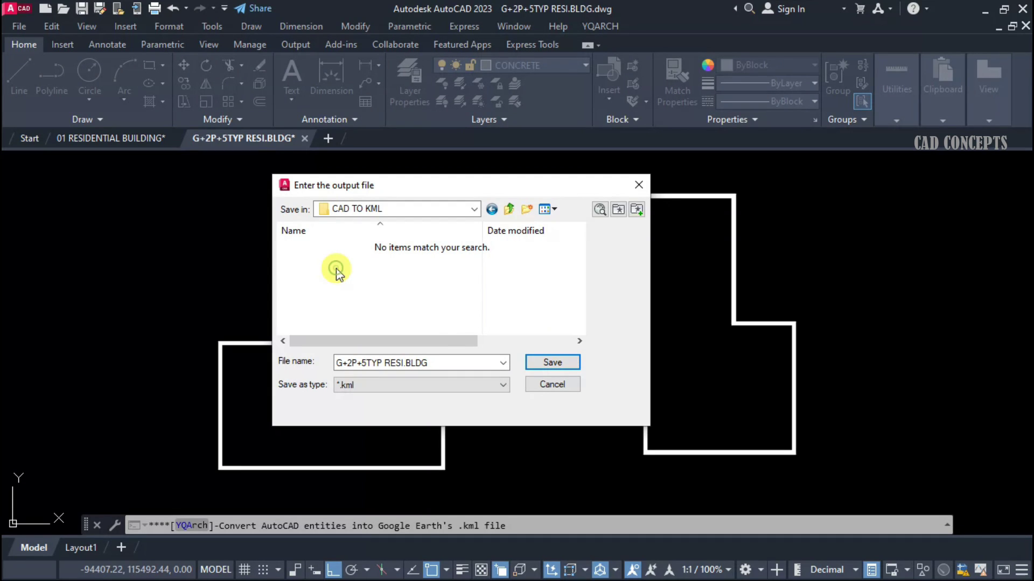
Save the output file as KML in the CAD TO KML folder.
{"action": "left_click", "coordinate": [434, 364]}
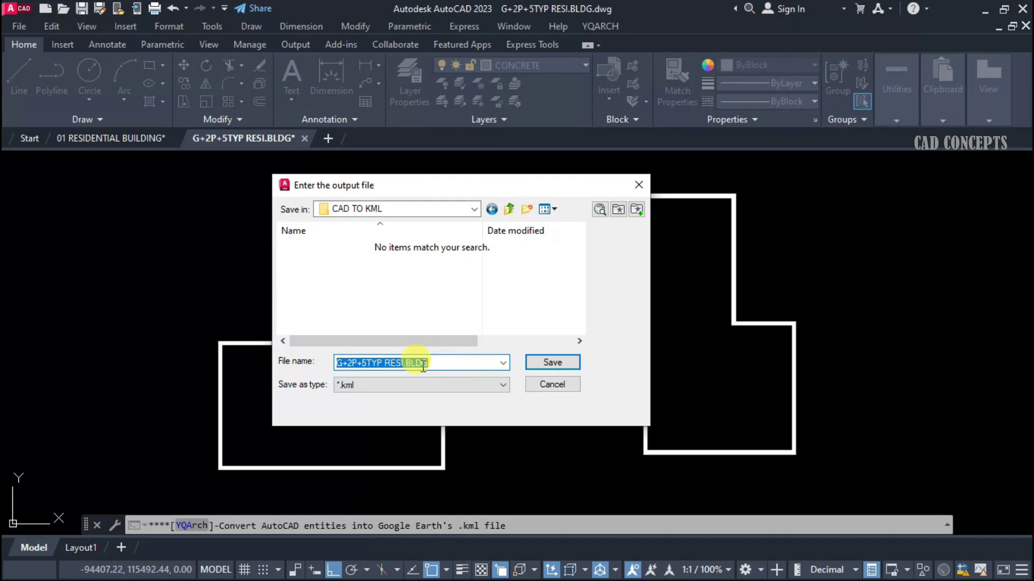
{"action": "type", "text": "KML"}
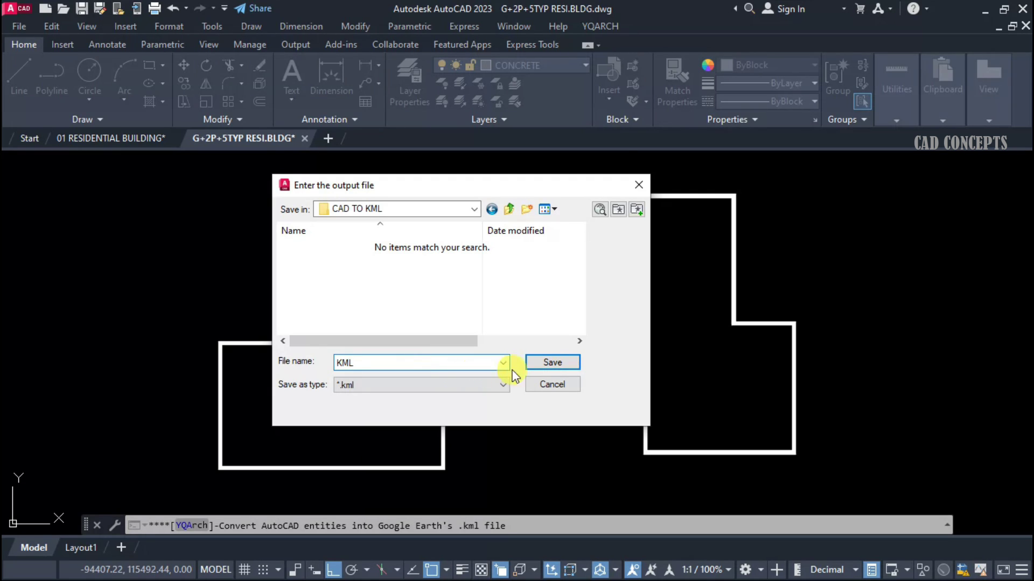
{"action": "left_click", "coordinate": [551, 362]}
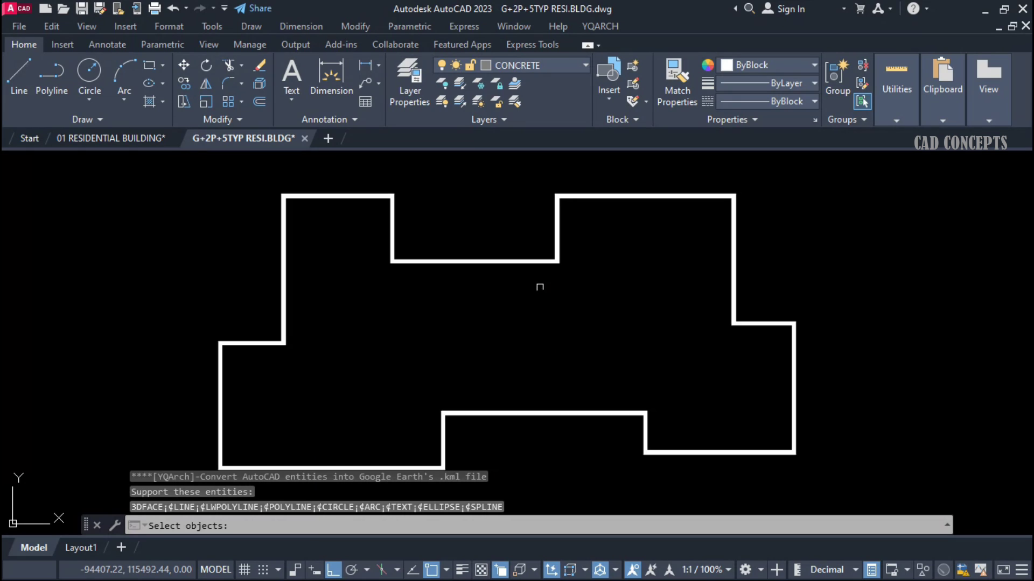
Convert the building outline polyline into the KML file and accept the offer to view it.
{"action": "left_click", "coordinate": [526, 263]}
{"action": "right_click", "coordinate": [512, 300]}
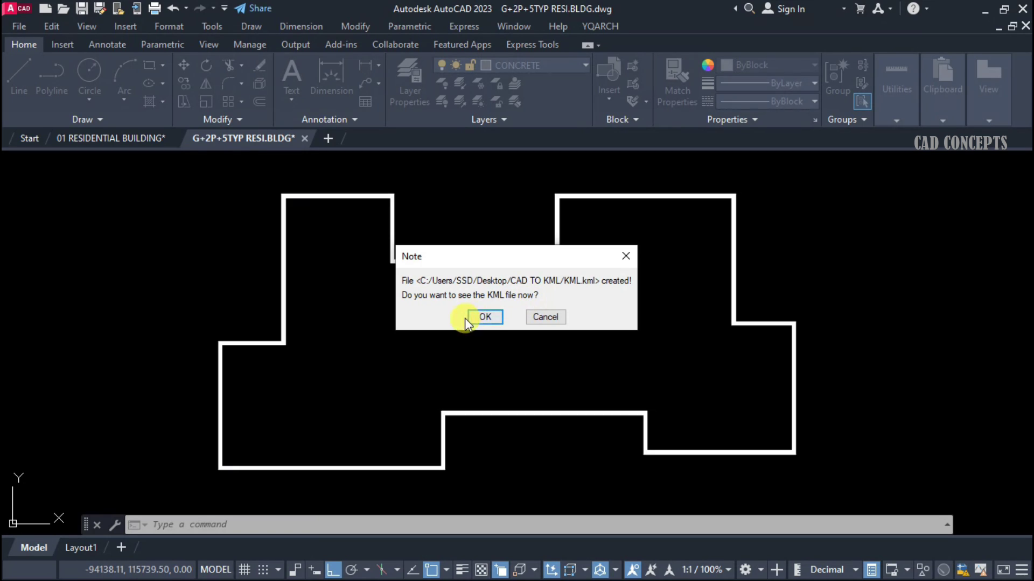
{"action": "left_click", "coordinate": [485, 317]}
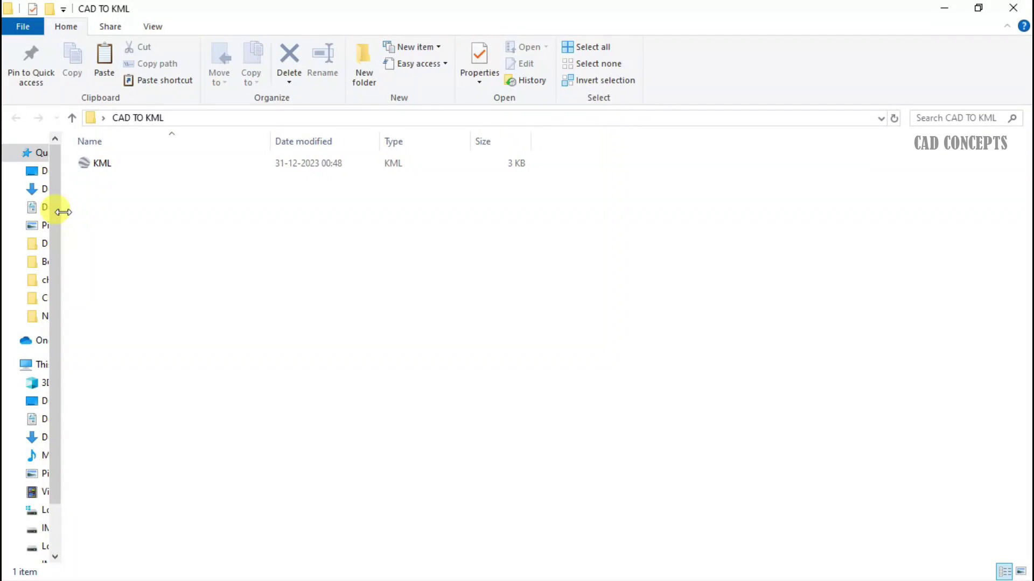
Check the properties of the KML file in the CAD TO KML folder, and open the file in Google Earth.
{"action": "right_click", "coordinate": [99, 164]}
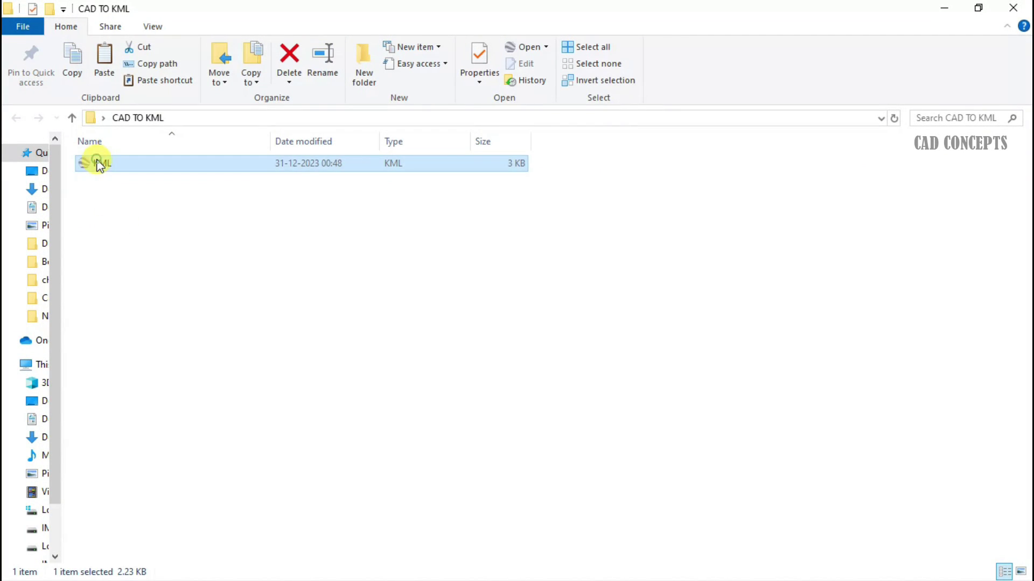
{"action": "left_click", "coordinate": [129, 480]}
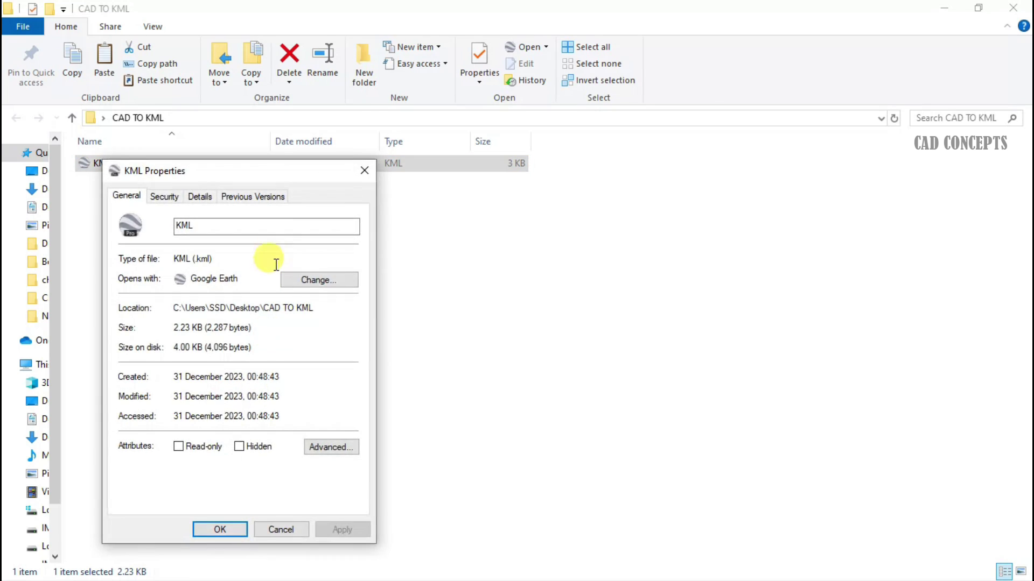
{"action": "left_click", "coordinate": [362, 169]}
{"action": "left_click", "coordinate": [157, 244]}
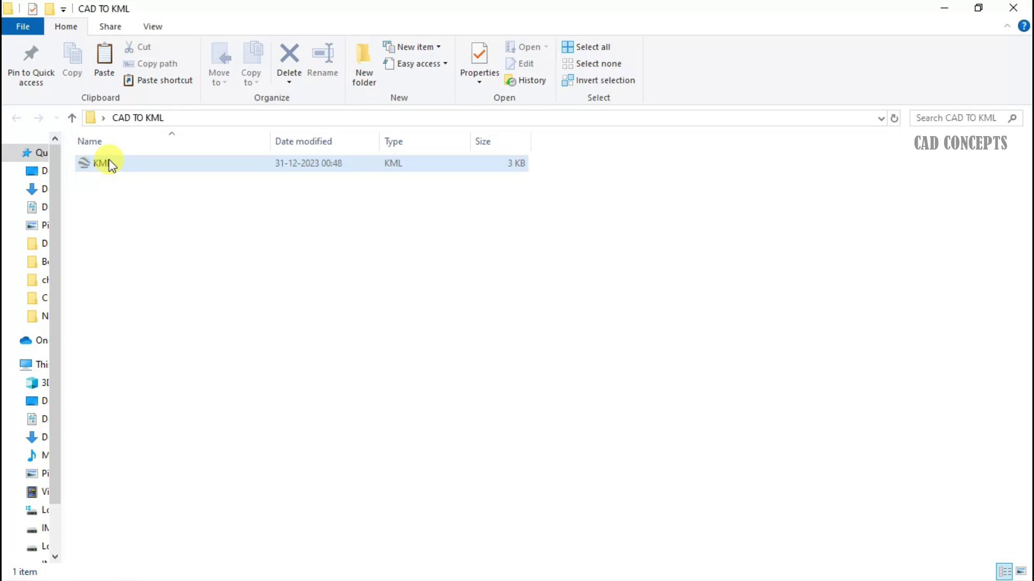
{"action": "double_click", "coordinate": [103, 164]}
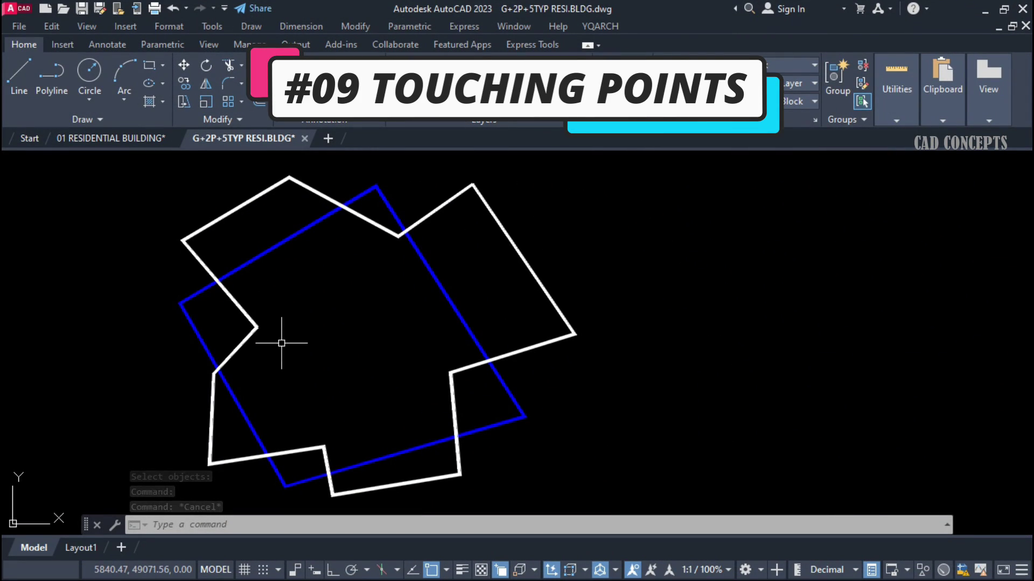
Select the blue four-sided polyline and the white polygon to check the two overlapping shapes.
{"action": "middle_click_drag", "start_coordinate": [282, 343], "coordinate": [284, 339]}
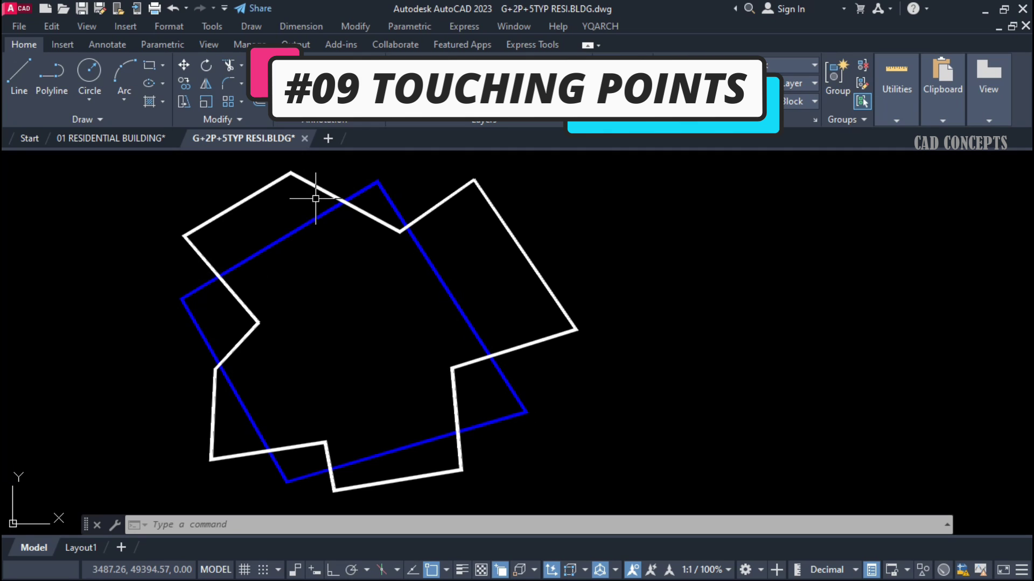
{"action": "left_click", "coordinate": [369, 185]}
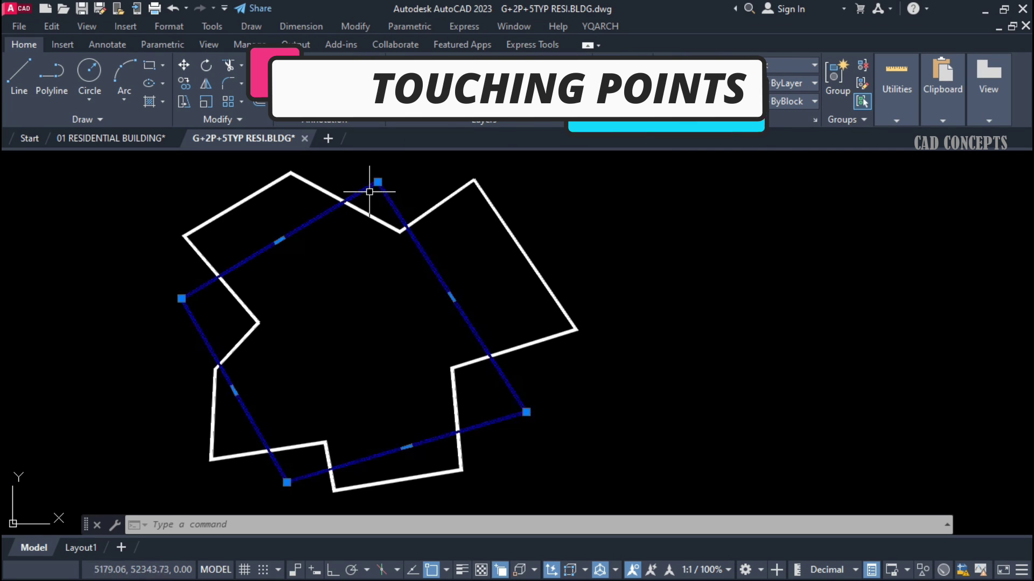
{"action": "left_click", "coordinate": [430, 210]}
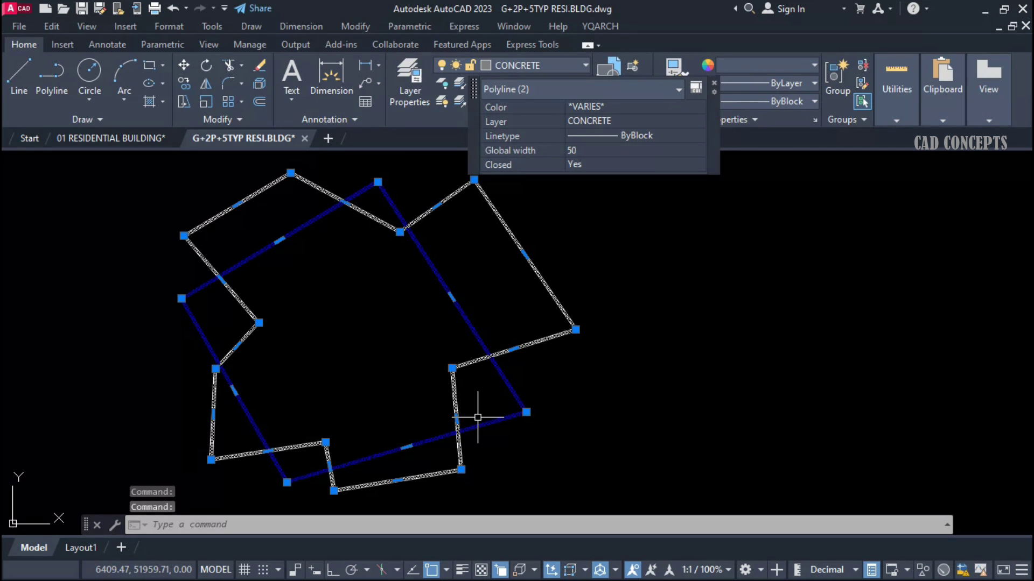
Clear the selection and examine where the blue four-sided polyline crosses the white polygon.
{"action": "key", "text": "Escape"}
{"action": "key", "text": "Escape"}
{"action": "scroll", "coordinate": [501, 331], "scroll_direction": "up", "scroll_amount": 6}
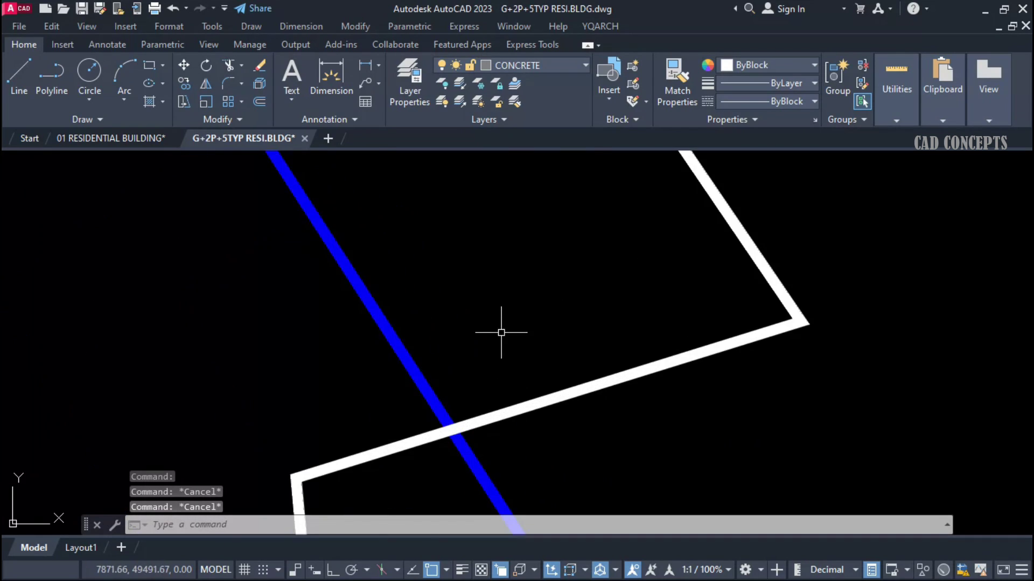
{"action": "left_click", "coordinate": [509, 327]}
{"action": "key", "text": "Escape"}
{"action": "scroll", "coordinate": [461, 438], "scroll_direction": "up", "scroll_amount": 3}
{"action": "scroll", "coordinate": [484, 382], "scroll_direction": "down", "scroll_amount": 6}
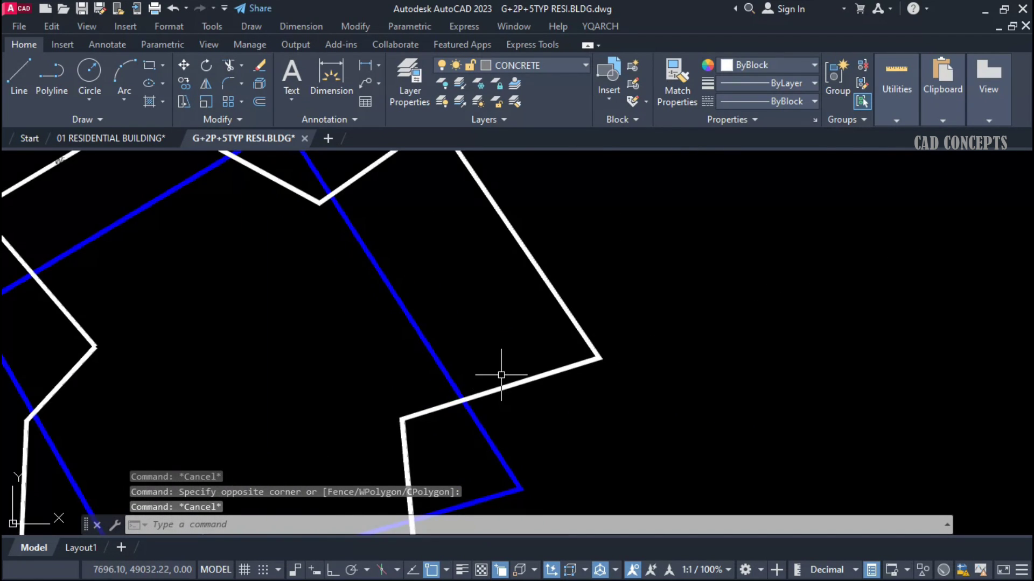
{"action": "mouse_move", "coordinate": [429, 413]}
{"action": "middle_mouse_down"}
{"action": "mouse_move", "coordinate": [460, 377]}
{"action": "mouse_move", "coordinate": [437, 370]}
{"action": "middle_mouse_up"}
{"action": "key", "text": "Escape"}
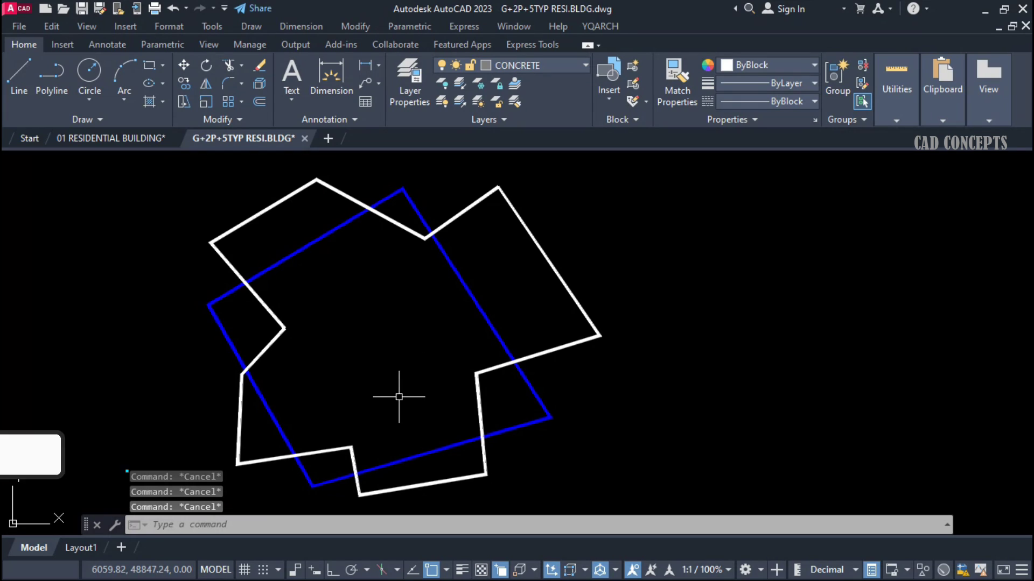
Collect the touching points along the blue polyline with ZZB, sorted by select order.
{"action": "type", "text": "b"}
{"action": "key", "text": "Return"}
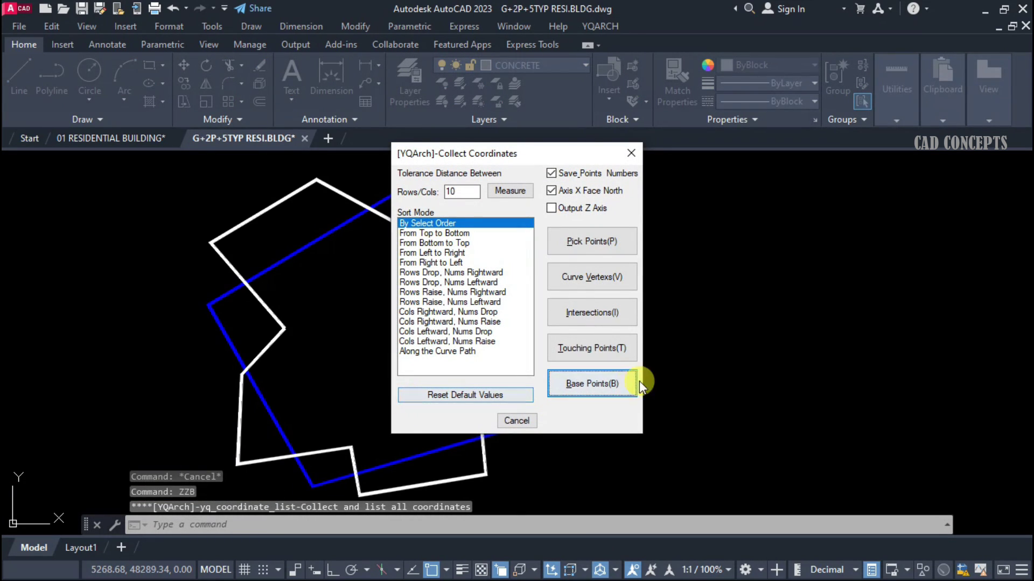
{"action": "left_click", "coordinate": [592, 358]}
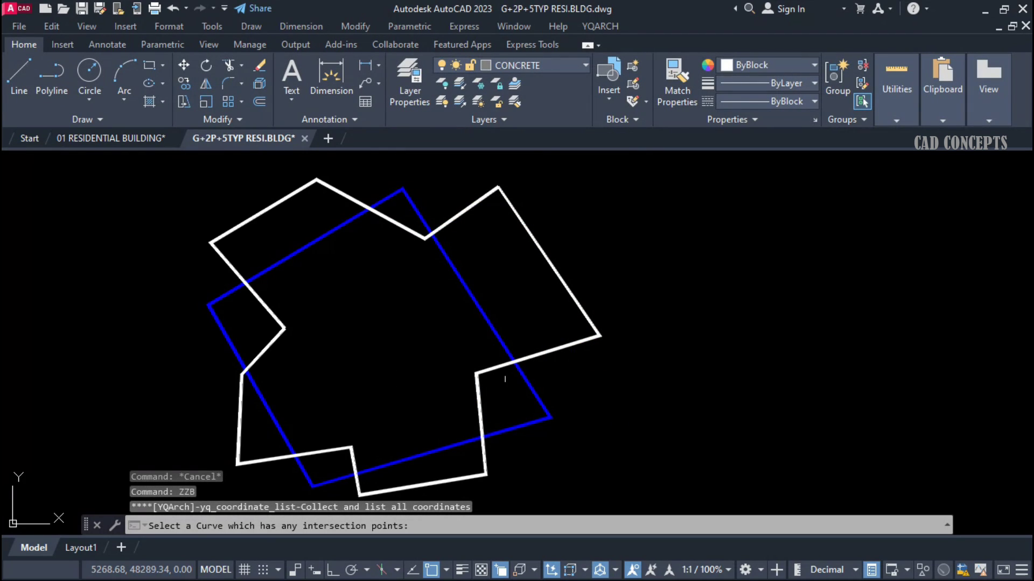
{"action": "left_click", "coordinate": [448, 259]}
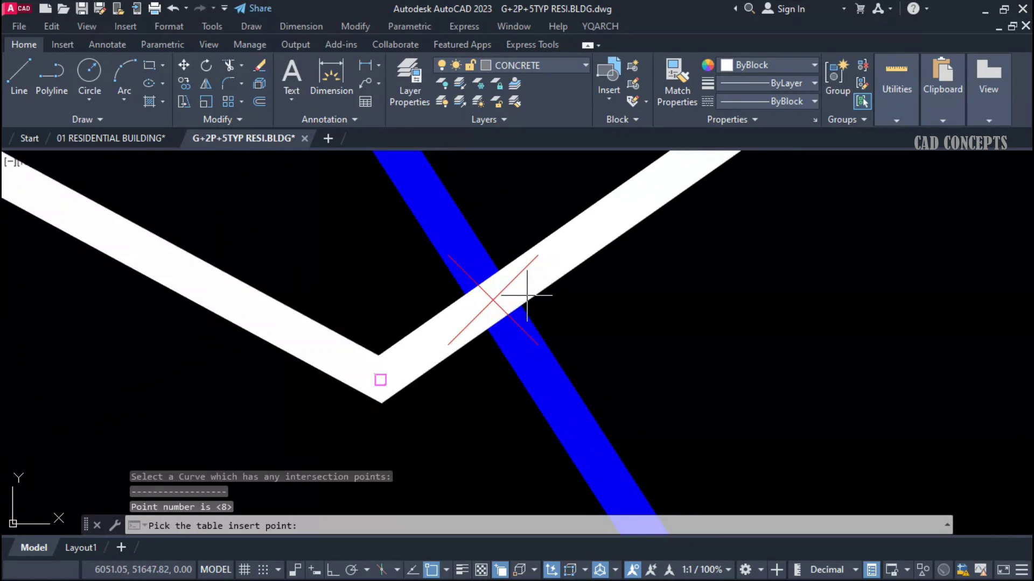
Examine the touching-point marks where the blue polyline crosses the white polygon.
{"action": "scroll", "coordinate": [537, 351], "scroll_direction": "down", "scroll_amount": 8}
{"action": "scroll", "coordinate": [609, 351], "scroll_direction": "up", "scroll_amount": 3}
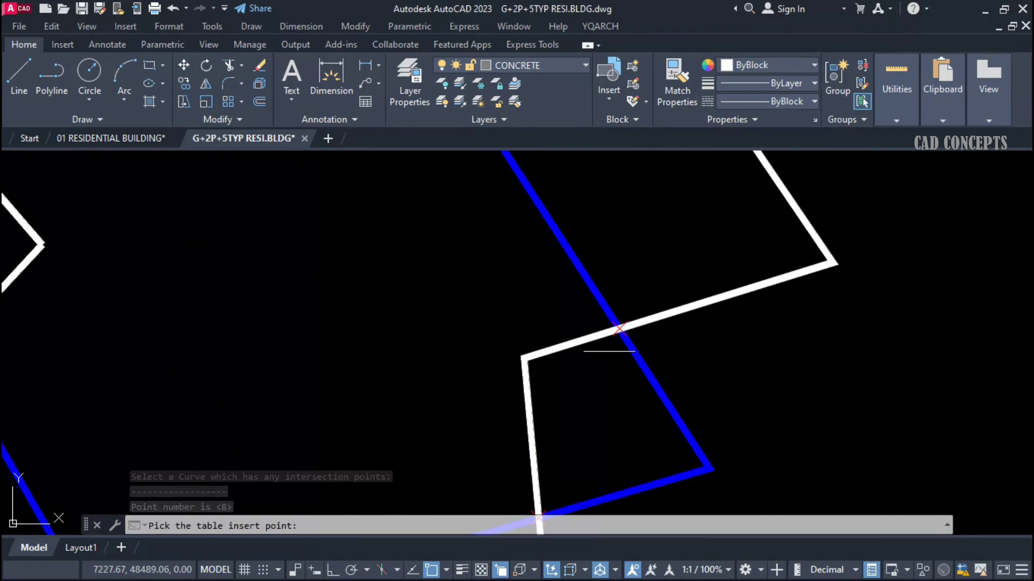
{"action": "scroll", "coordinate": [614, 345], "scroll_direction": "up", "scroll_amount": 2}
{"action": "scroll", "coordinate": [611, 329], "scroll_direction": "down", "scroll_amount": 4}
{"action": "scroll", "coordinate": [586, 356], "scroll_direction": "up", "scroll_amount": 4}
{"action": "scroll", "coordinate": [516, 401], "scroll_direction": "down", "scroll_amount": 4}
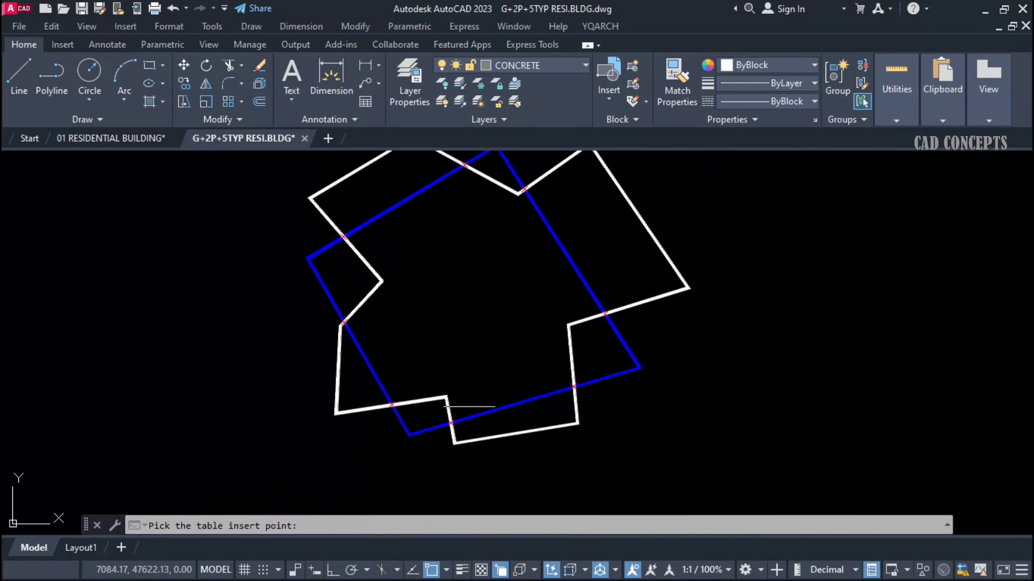
{"action": "scroll", "coordinate": [475, 393], "scroll_direction": "down", "scroll_amount": 3}
{"action": "middle_click_drag", "start_coordinate": [479, 366], "coordinate": [199, 378]}
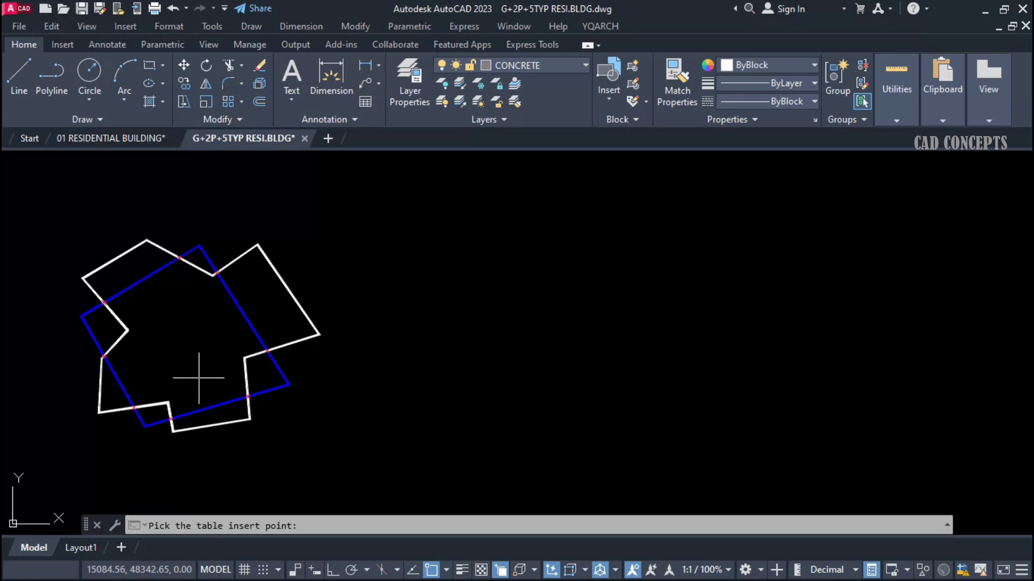
Insert the touching-point coordinate table beside the two outlines and check its UCS and WCS columns.
{"action": "left_click", "coordinate": [403, 245]}
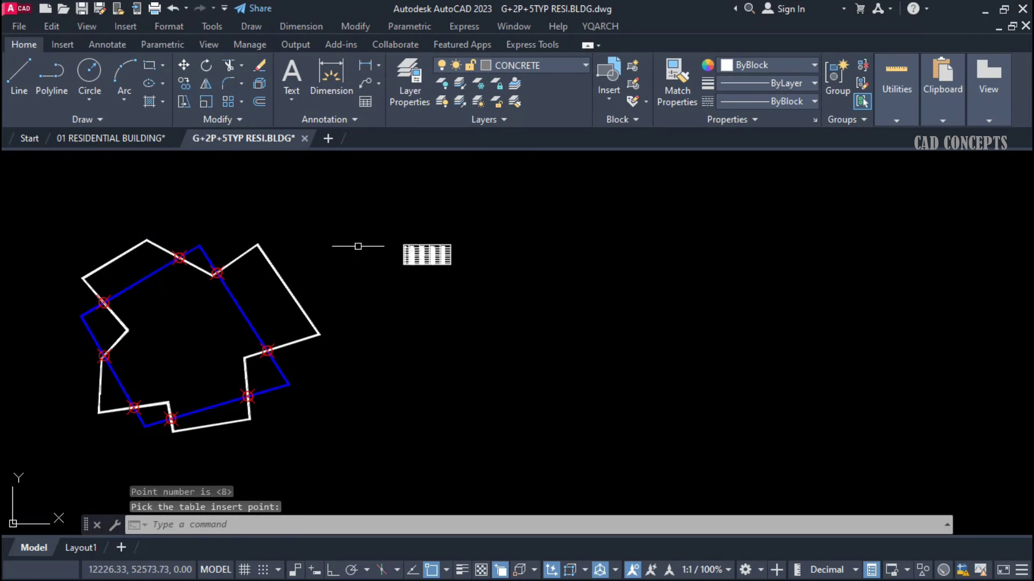
{"action": "scroll", "coordinate": [380, 236], "scroll_direction": "up", "scroll_amount": 5}
{"action": "scroll", "coordinate": [586, 334], "scroll_direction": "up", "scroll_amount": 4}
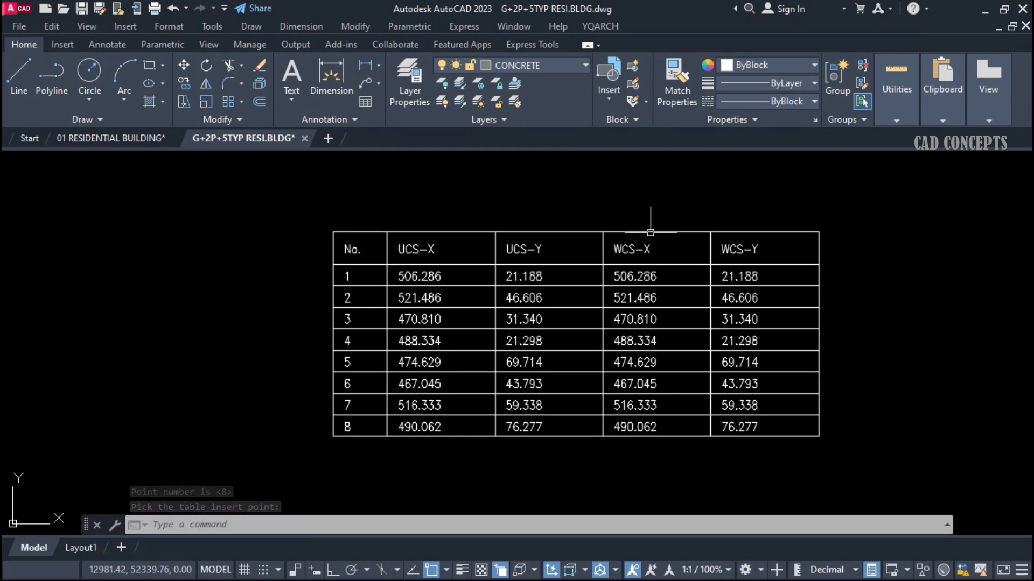
{"action": "scroll", "coordinate": [716, 253], "scroll_direction": "down", "scroll_amount": 7}
{"action": "scroll", "coordinate": [653, 293], "scroll_direction": "down", "scroll_amount": 1}
{"action": "middle_click_drag", "start_coordinate": [431, 304], "coordinate": [452, 334]}
{"action": "scroll", "coordinate": [482, 323], "scroll_direction": "up", "scroll_amount": 2}
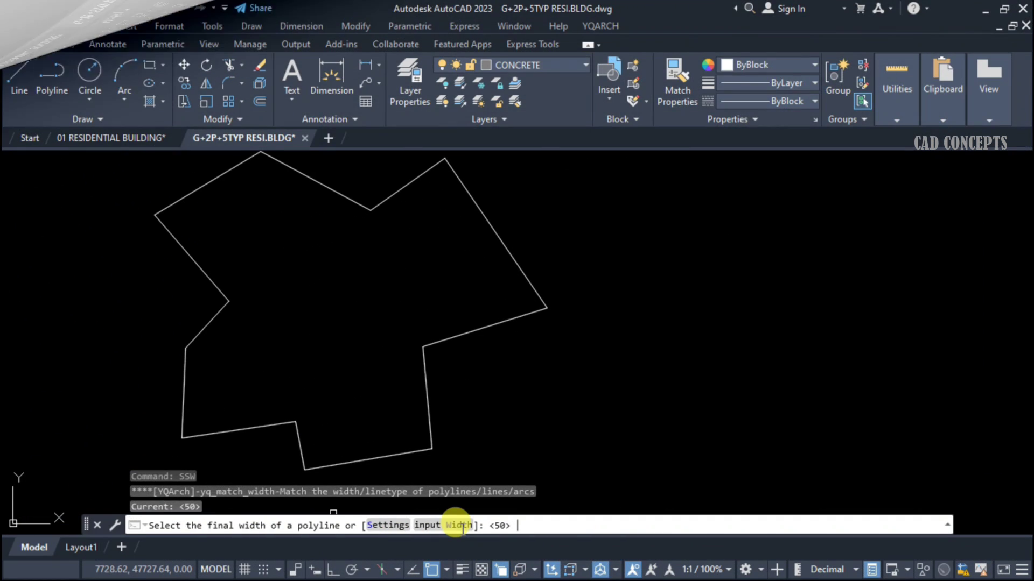
Give the white building outline polyline a width of 50 with the SSW match-width command.
{"action": "left_click", "coordinate": [457, 525]}
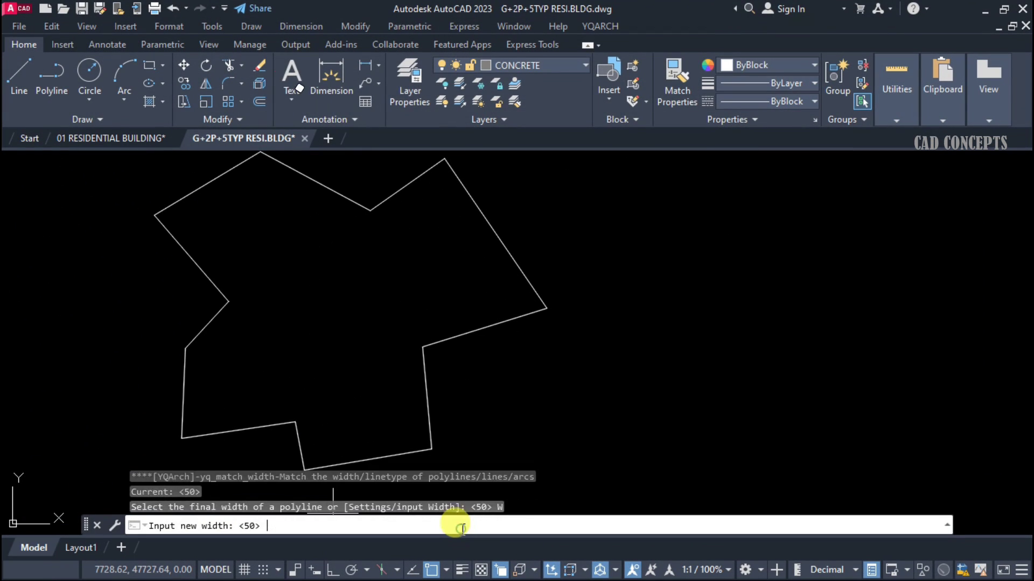
{"action": "key", "text": "Return"}
{"action": "left_click", "coordinate": [460, 423]}
{"action": "left_click", "coordinate": [443, 405]}
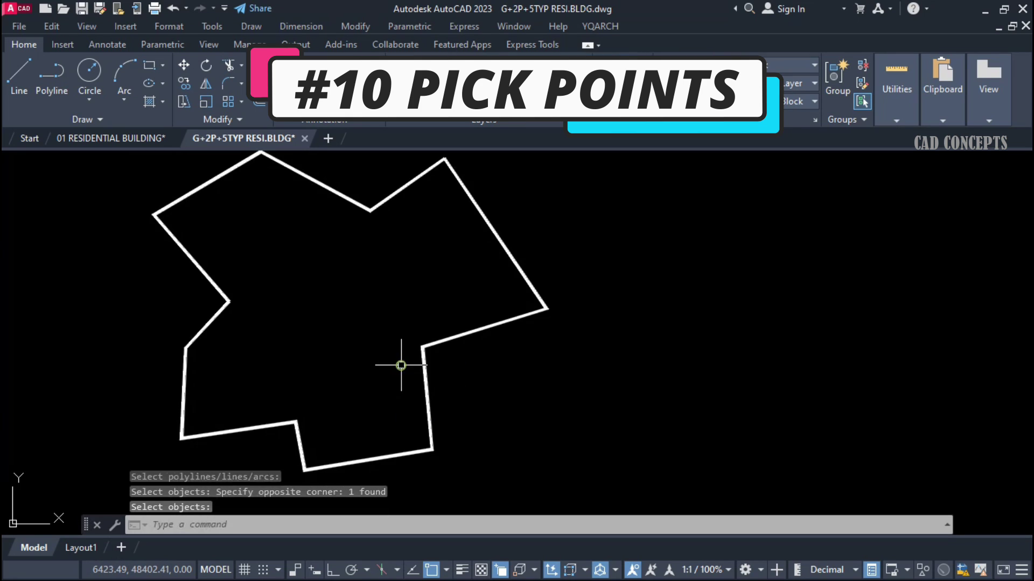
{"action": "mouse_move", "coordinate": [403, 295]}
{"action": "middle_mouse_down"}
{"action": "mouse_move", "coordinate": [404, 313]}
{"action": "mouse_move", "coordinate": [429, 339]}
{"action": "middle_mouse_up"}
{"action": "key", "text": "Escape"}
{"action": "key", "text": "Escape"}
{"action": "key", "text": "Escape"}
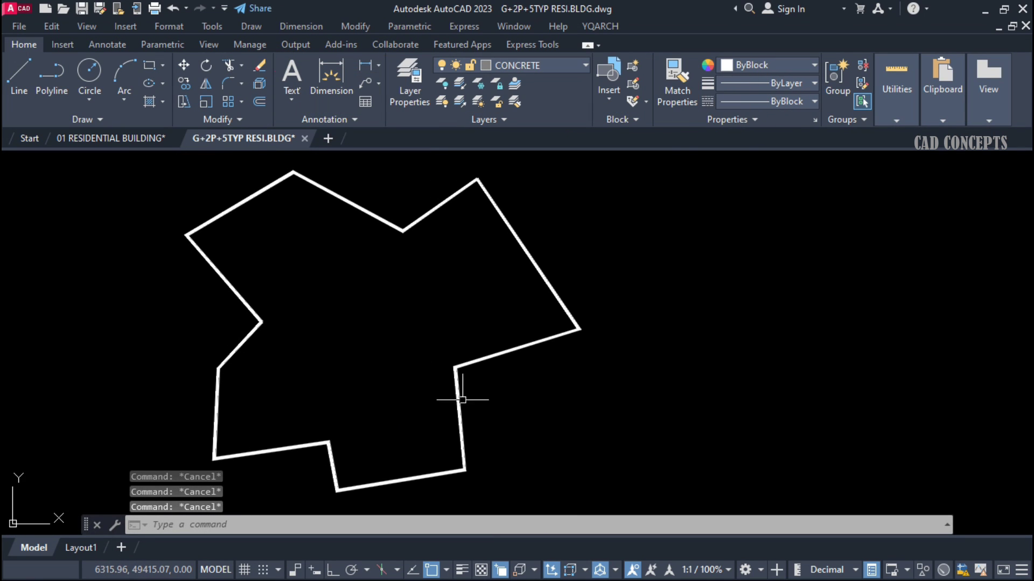
Run ZZB in Pick Points mode, sorted by select order, and pick the vertices around the white outline.
{"action": "middle_click_drag", "start_coordinate": [438, 377], "coordinate": [441, 382]}
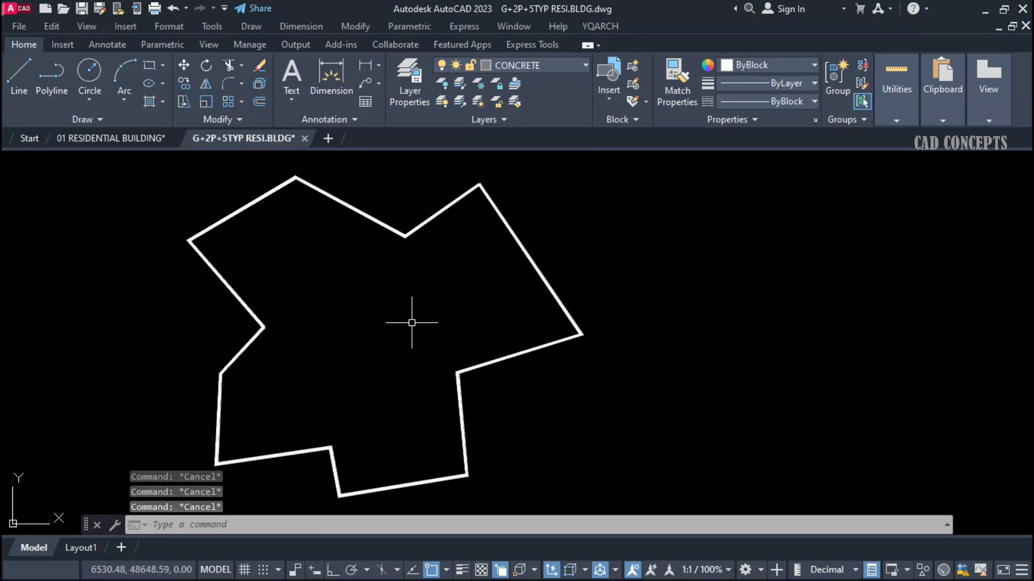
{"action": "type", "text": "ZZB"}
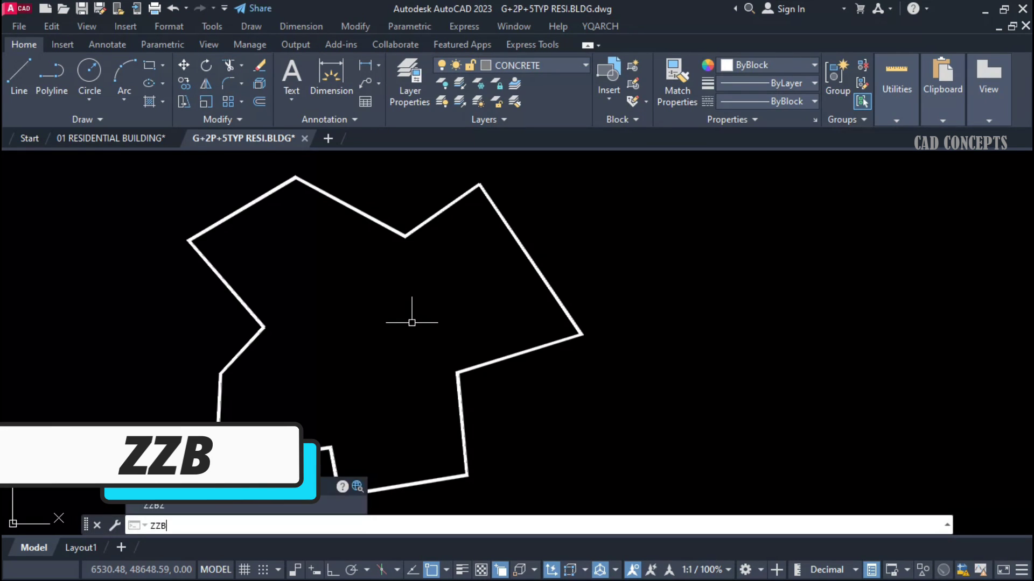
{"action": "key", "text": "Return"}
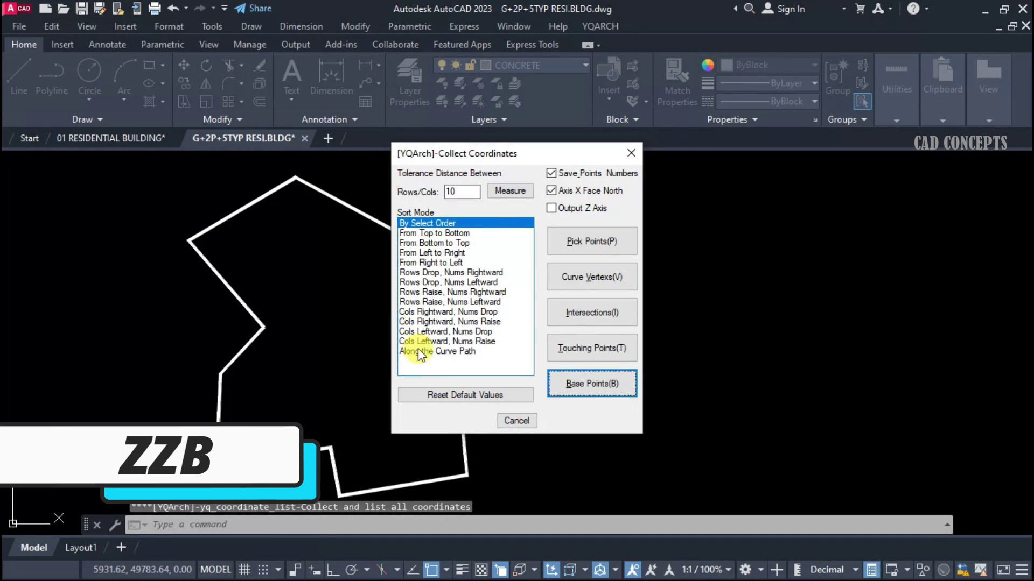
{"action": "left_click", "coordinate": [585, 247]}
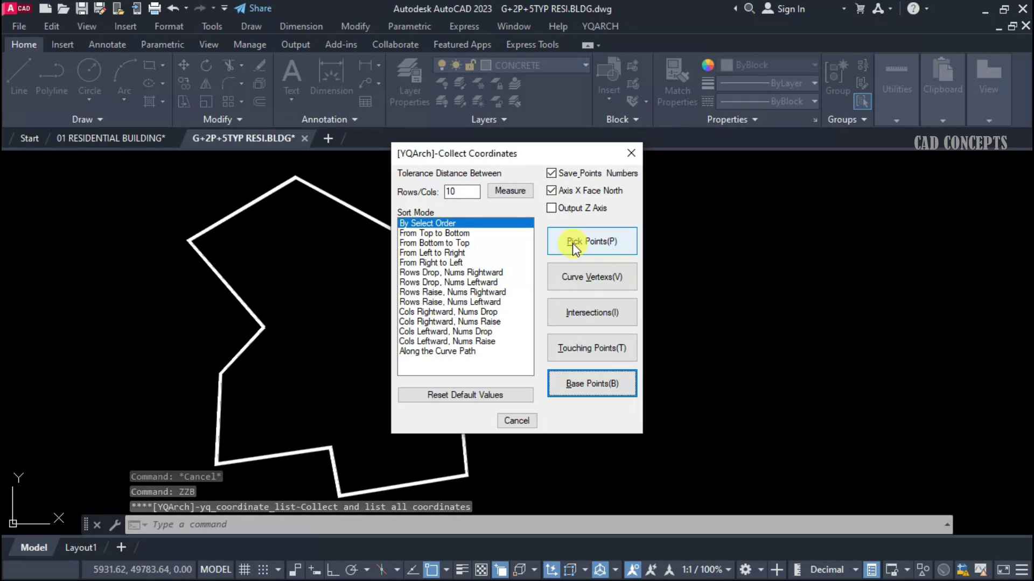
{"action": "left_click", "coordinate": [573, 244]}
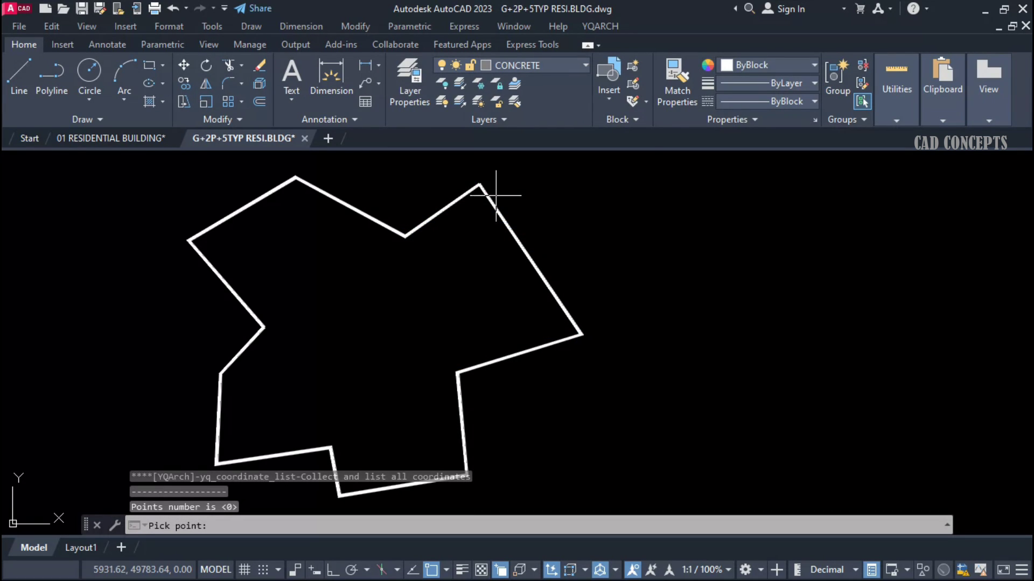
{"action": "left_click", "coordinate": [479, 184]}
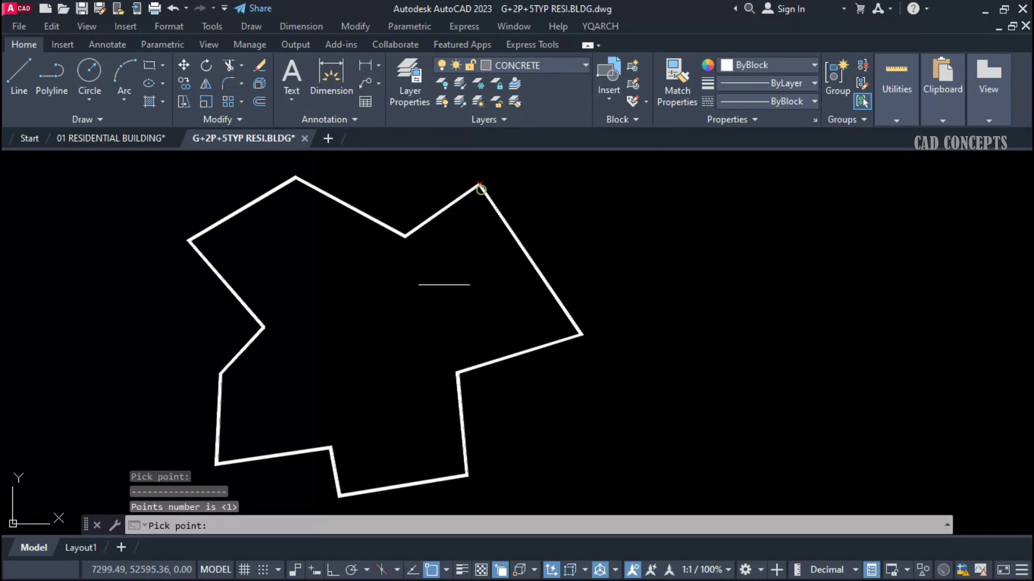
{"action": "left_click", "coordinate": [582, 335]}
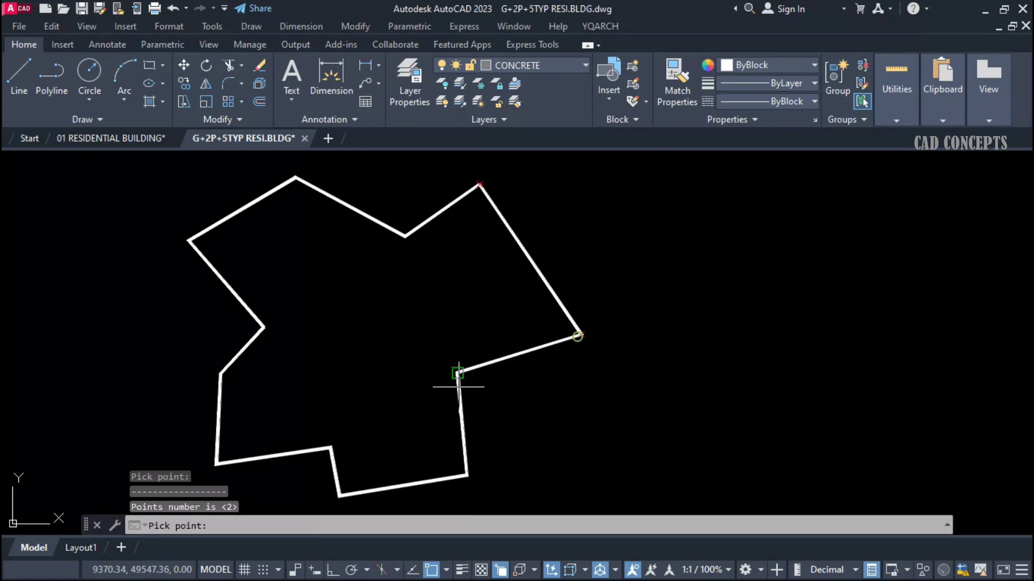
{"action": "left_click", "coordinate": [466, 475]}
{"action": "left_click", "coordinate": [339, 495]}
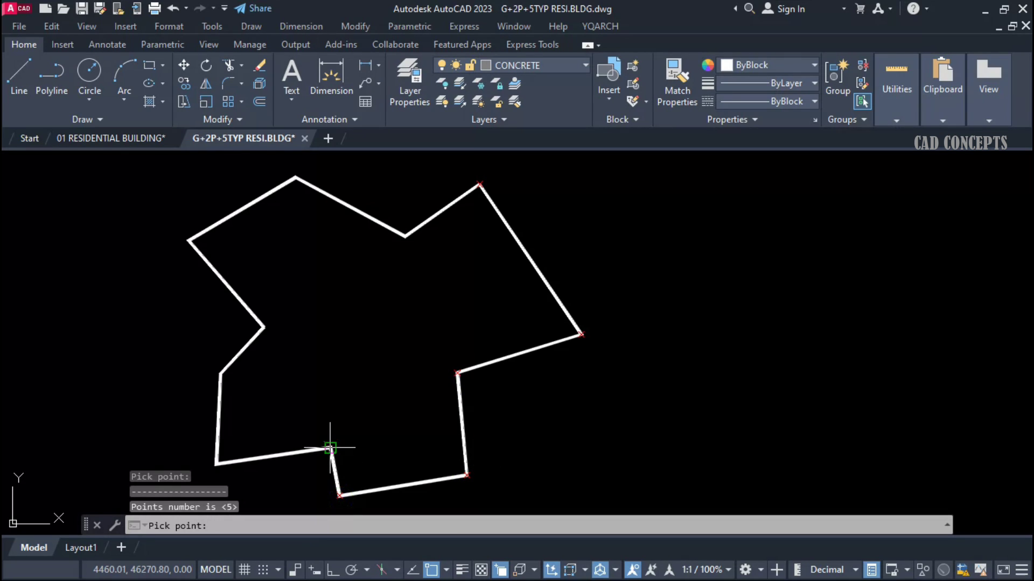
{"action": "left_click", "coordinate": [216, 463]}
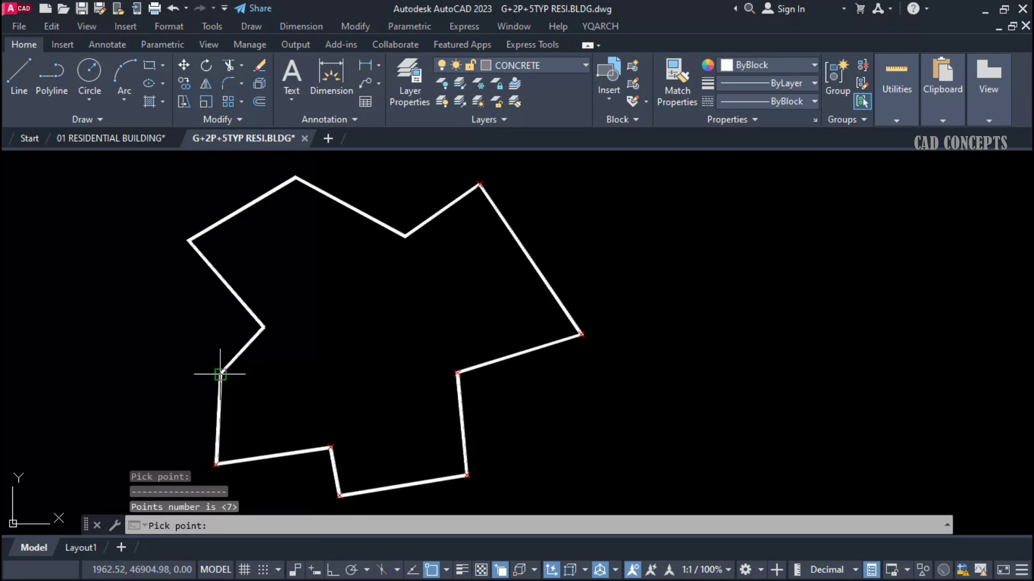
{"action": "left_click", "coordinate": [219, 373]}
{"action": "left_click", "coordinate": [189, 241]}
{"action": "left_click", "coordinate": [295, 176]}
{"action": "left_click", "coordinate": [406, 236]}
Pick five more points inside the white outline and insert the coordinate table beside it.
{"action": "left_click", "coordinate": [477, 285]}
{"action": "left_click", "coordinate": [370, 337]}
{"action": "left_click", "coordinate": [295, 250]}
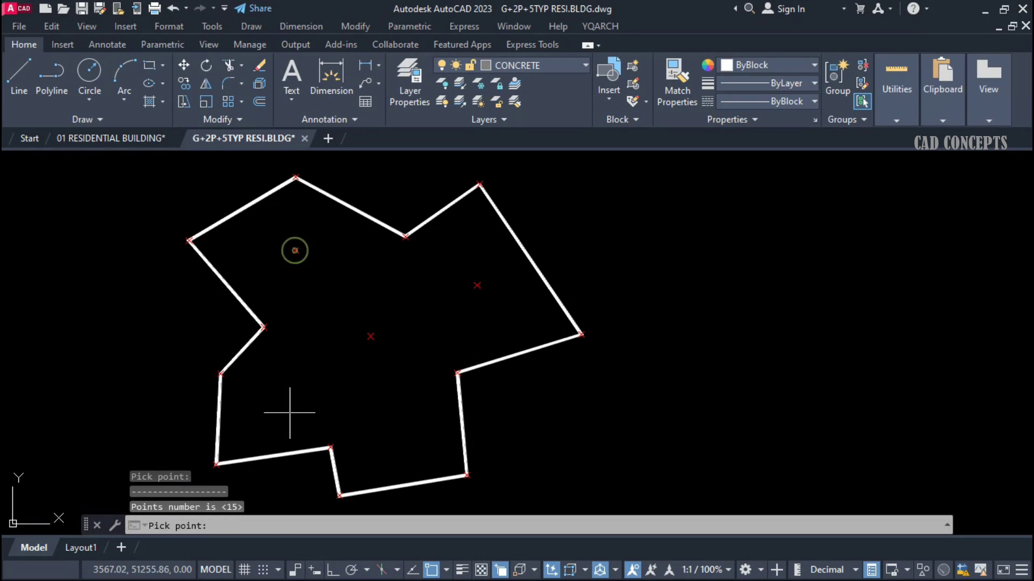
{"action": "left_click", "coordinate": [277, 397]}
{"action": "left_click", "coordinate": [395, 436]}
{"action": "key", "text": "Return"}
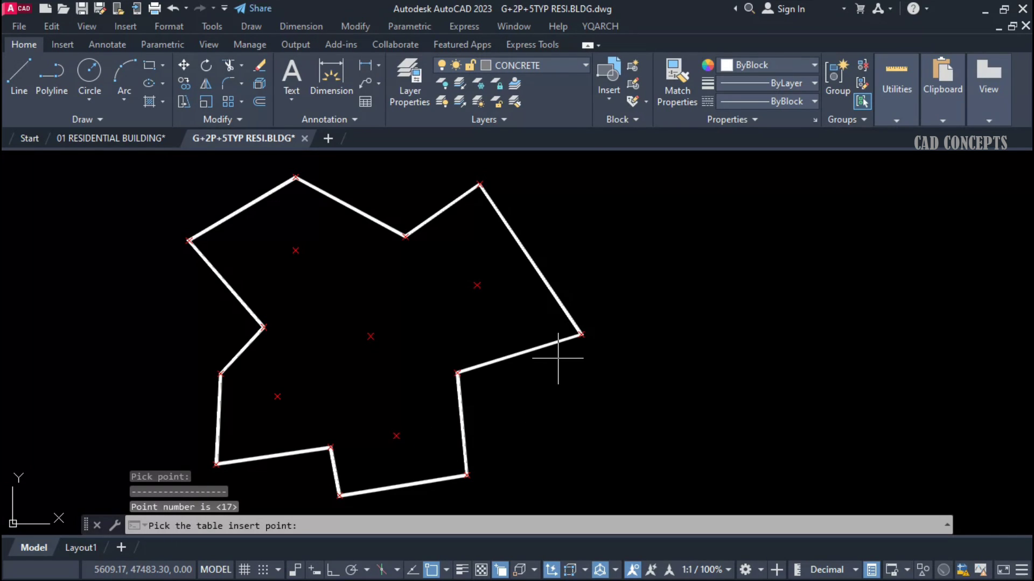
{"action": "left_click", "coordinate": [611, 189]}
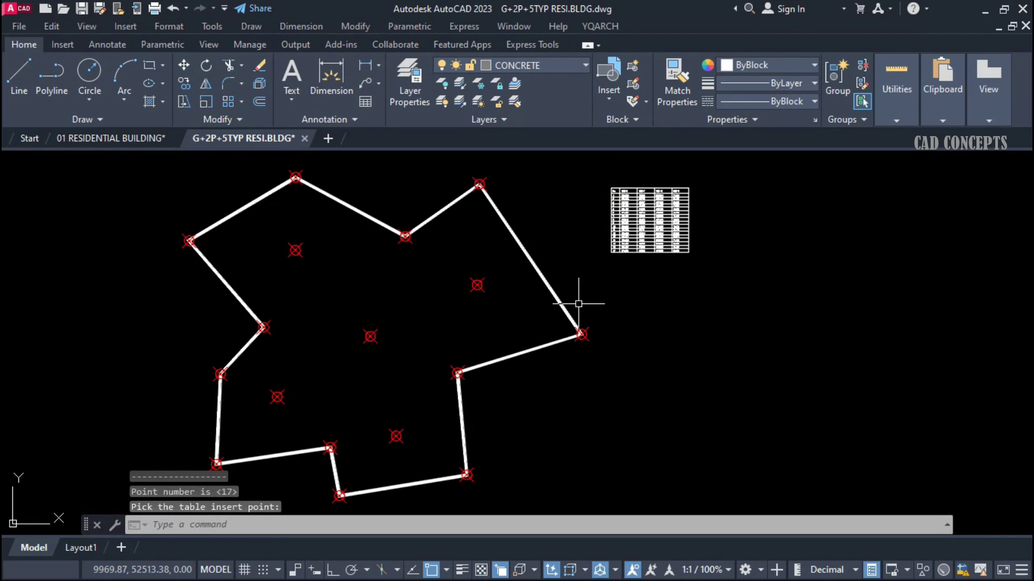
Examine the numbered point markers on the outline and the rows of the picked-point coordinate table.
{"action": "scroll", "coordinate": [374, 346], "scroll_direction": "up", "scroll_amount": 15}
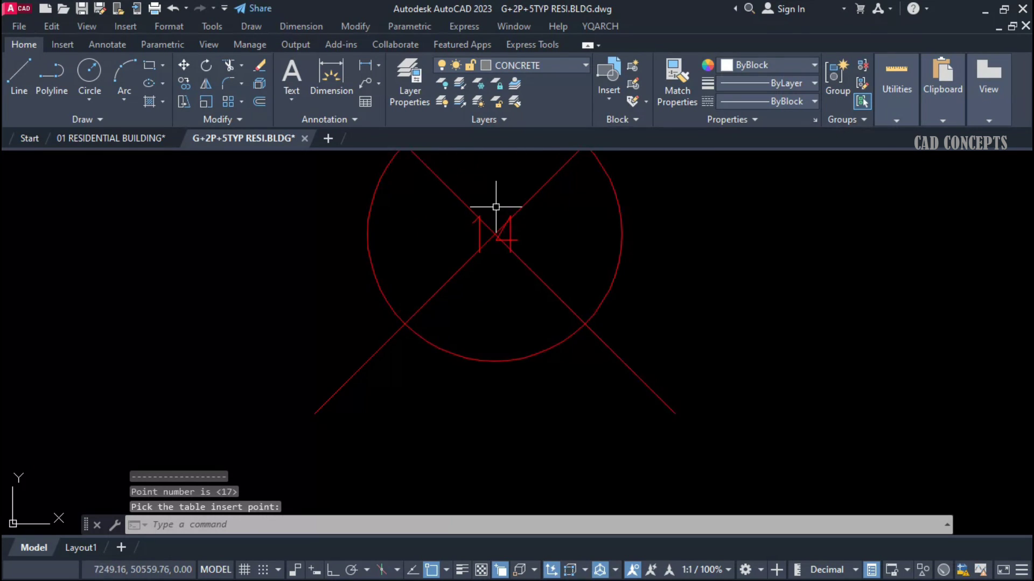
{"action": "scroll", "coordinate": [480, 258], "scroll_direction": "down", "scroll_amount": 5}
{"action": "scroll", "coordinate": [464, 288], "scroll_direction": "down", "scroll_amount": 6}
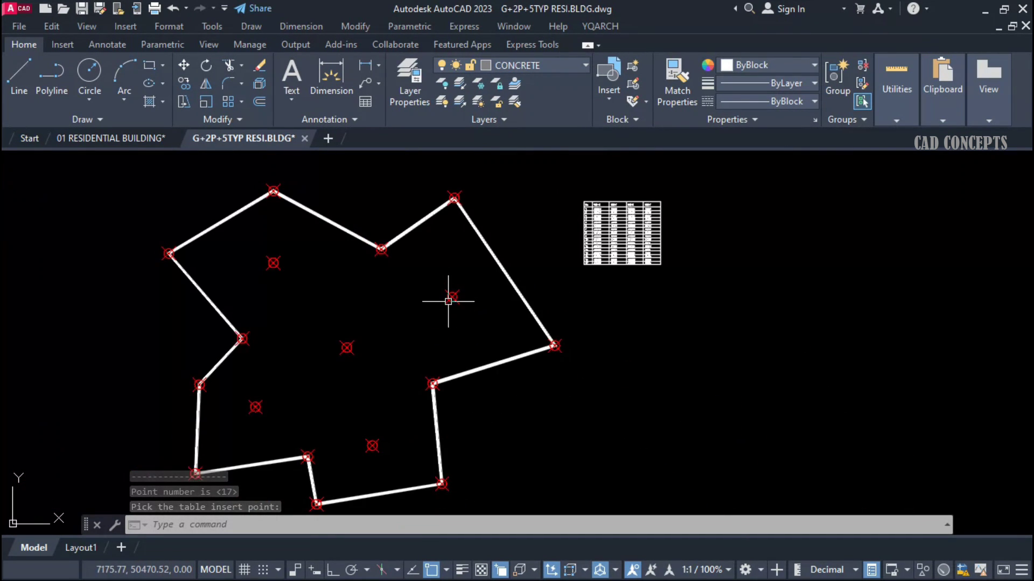
{"action": "scroll", "coordinate": [628, 191], "scroll_direction": "up", "scroll_amount": 8}
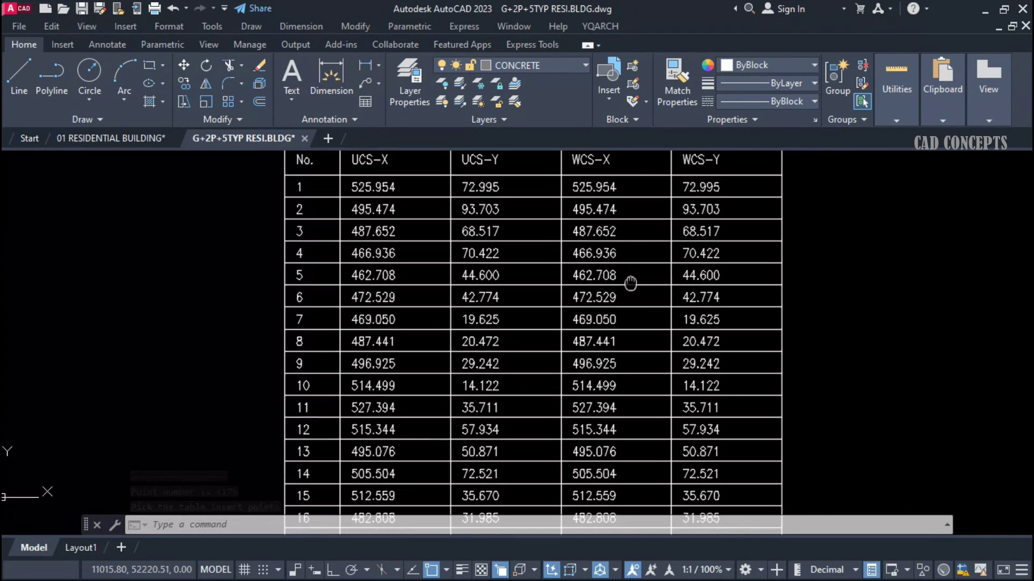
{"action": "scroll", "coordinate": [683, 274], "scroll_direction": "down", "scroll_amount": 2}
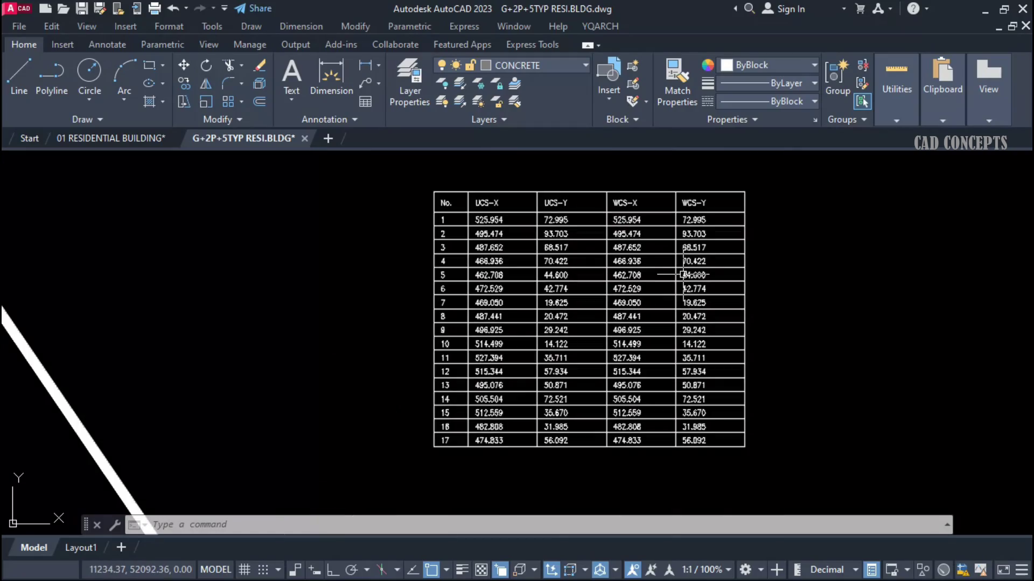
{"action": "left_click", "coordinate": [439, 183]}
{"action": "key", "text": "Escape"}
{"action": "scroll", "coordinate": [716, 345], "scroll_direction": "down", "scroll_amount": 7}
{"action": "mouse_move", "coordinate": [463, 459]}
{"action": "middle_mouse_down"}
{"action": "mouse_move", "coordinate": [503, 354]}
{"action": "mouse_move", "coordinate": [452, 315]}
{"action": "middle_mouse_up"}
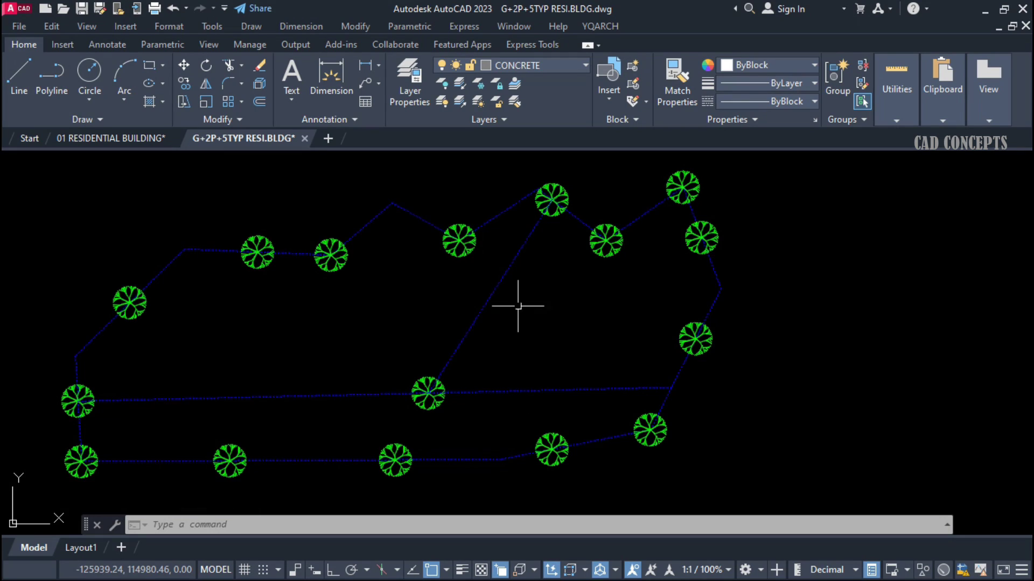
Collect the base points of the tree blocks along the blue dashed path with ZZB.
{"action": "middle_click_drag", "start_coordinate": [543, 339], "coordinate": [519, 339]}
{"action": "type", "text": "zzb"}
{"action": "key", "text": "Return"}
{"action": "key", "text": "Return"}
Examine the base-point markers on the tree blocks and where their coordinate table sits.
{"action": "scroll", "coordinate": [341, 461], "scroll_direction": "up", "scroll_amount": 5}
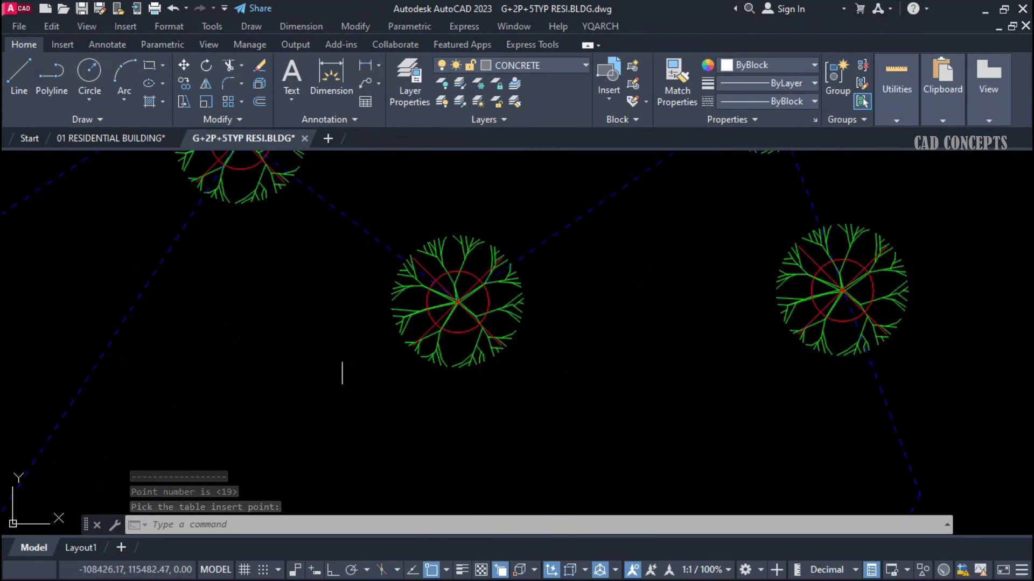
{"action": "scroll", "coordinate": [415, 253], "scroll_direction": "down", "scroll_amount": 2}
{"action": "middle_click_drag", "start_coordinate": [415, 253], "coordinate": [288, 295]}
{"action": "scroll", "coordinate": [138, 364], "scroll_direction": "up", "scroll_amount": 1}
{"action": "scroll", "coordinate": [138, 364], "scroll_direction": "down", "scroll_amount": 2}
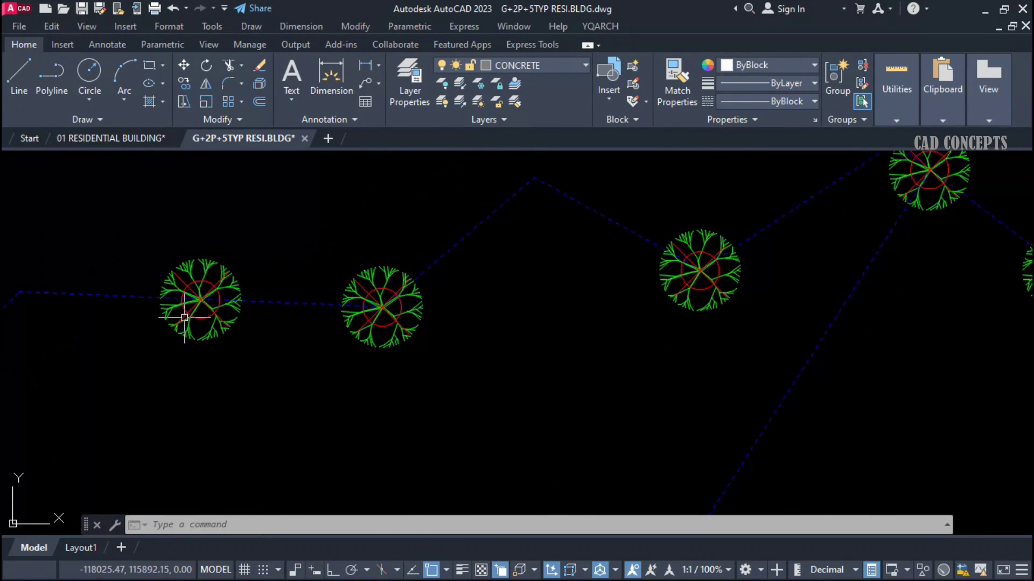
{"action": "middle_click_drag", "start_coordinate": [138, 364], "coordinate": [88, 357]}
{"action": "scroll", "coordinate": [362, 330], "scroll_direction": "up", "scroll_amount": 3}
{"action": "scroll", "coordinate": [219, 388], "scroll_direction": "down", "scroll_amount": 5}
{"action": "scroll", "coordinate": [219, 388], "scroll_direction": "up", "scroll_amount": 3}
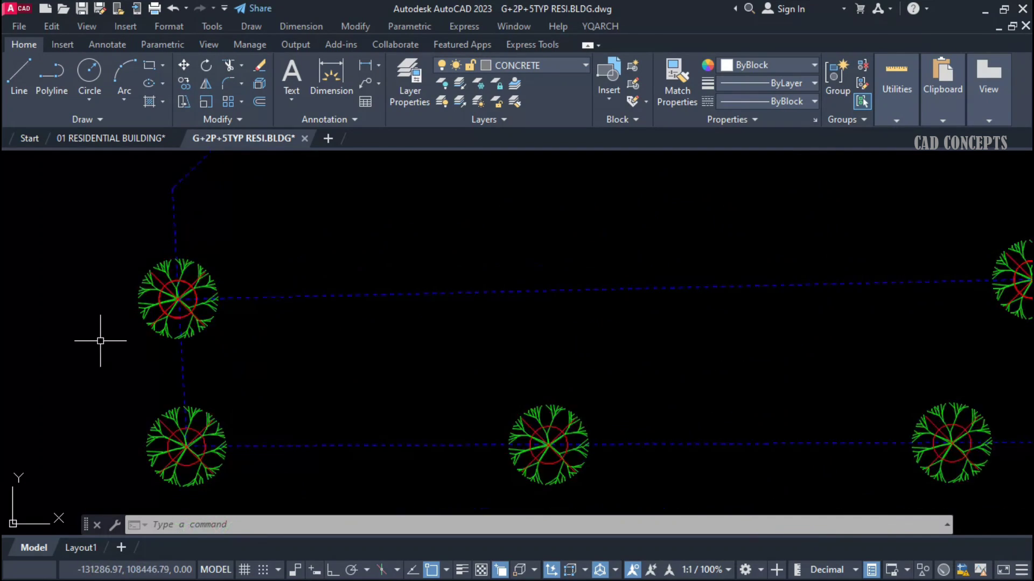
{"action": "scroll", "coordinate": [102, 339], "scroll_direction": "down", "scroll_amount": 2}
{"action": "scroll", "coordinate": [307, 415], "scroll_direction": "down", "scroll_amount": 4}
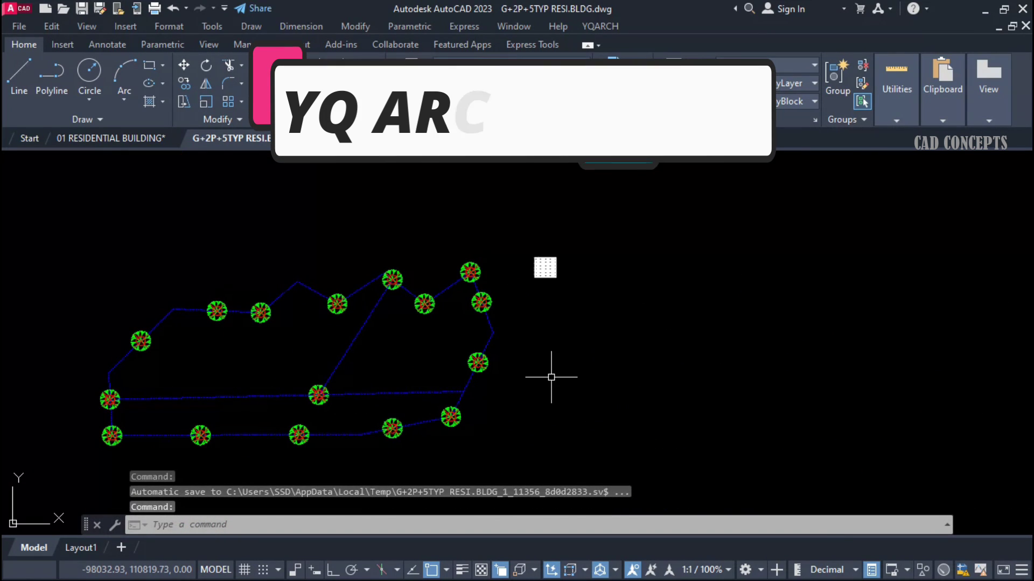
{"action": "left_click", "coordinate": [582, 233]}
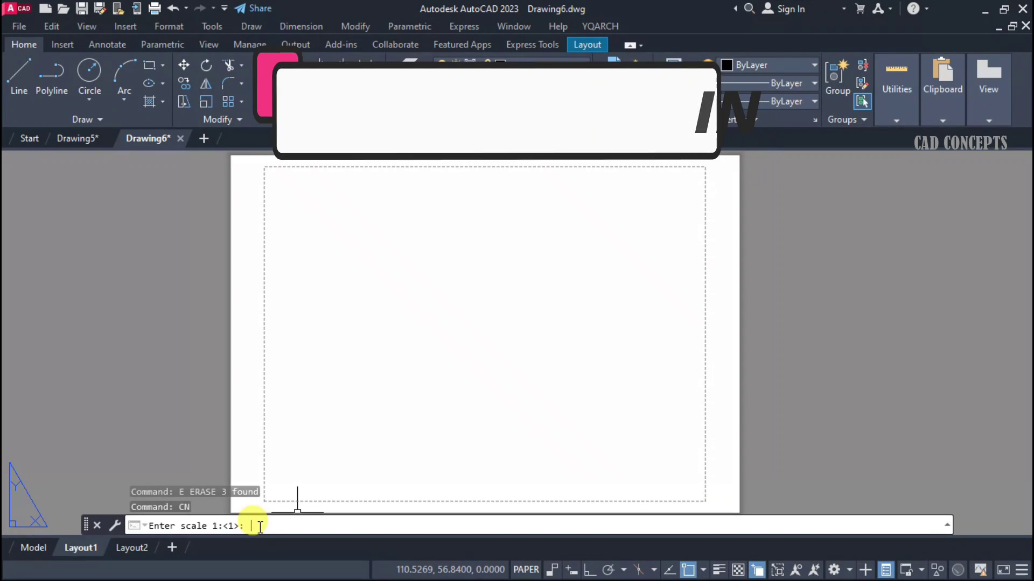
Set the CN command in the Drawing6 layout to scale 1.5, prefix text Points and number 01.
{"action": "type", "text": "1.5"}
{"action": "key", "text": "Return"}
{"action": "type", "text": "Points"}
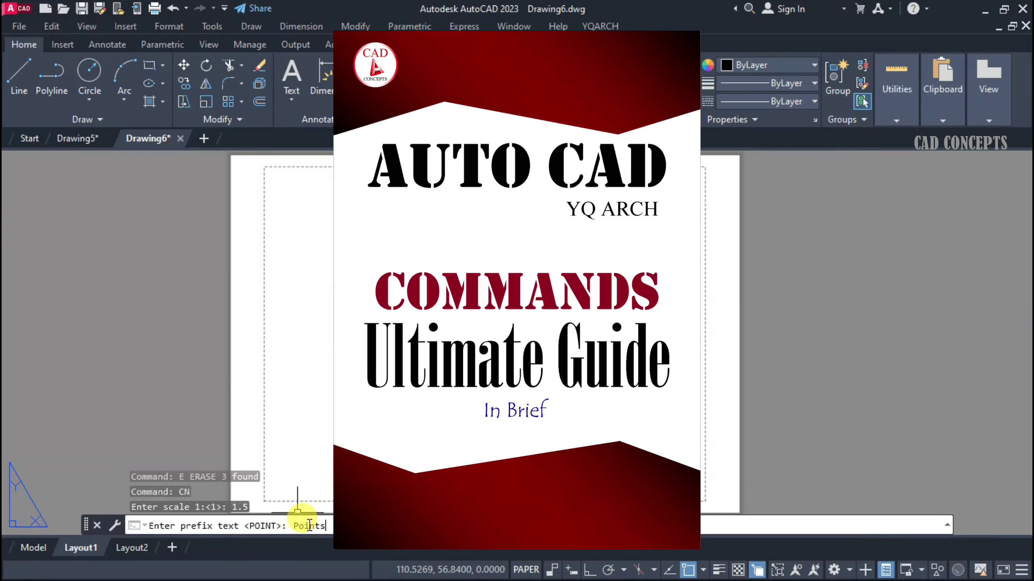
{"action": "key", "text": "Return"}
{"action": "type", "text": "01"}
{"action": "key", "text": "Return"}
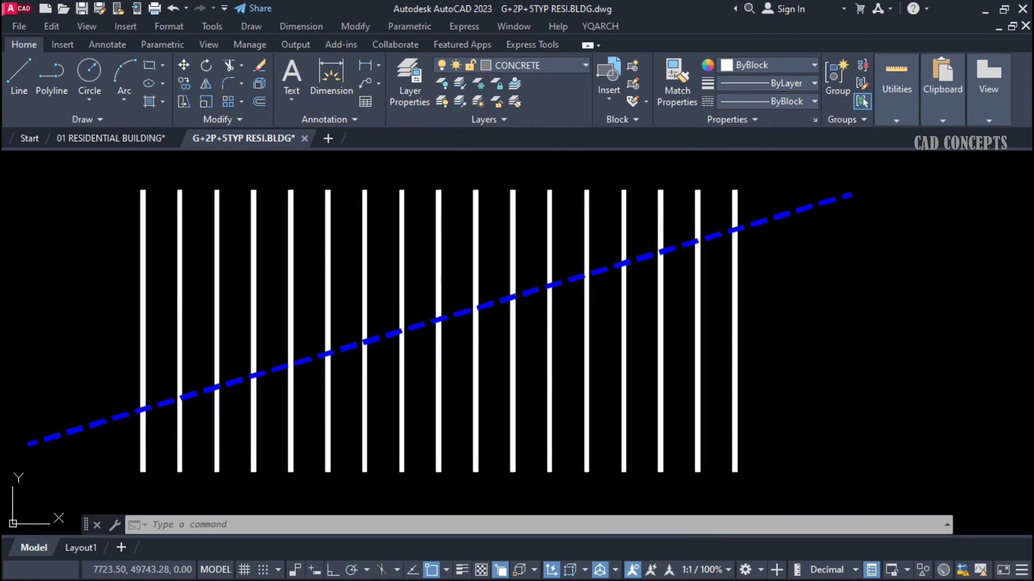
{"action": "left_click", "coordinate": [111, 418]}
{"action": "key", "text": "Escape"}
{"action": "left_click", "coordinate": [773, 302]}
{"action": "key", "text": "Escape"}
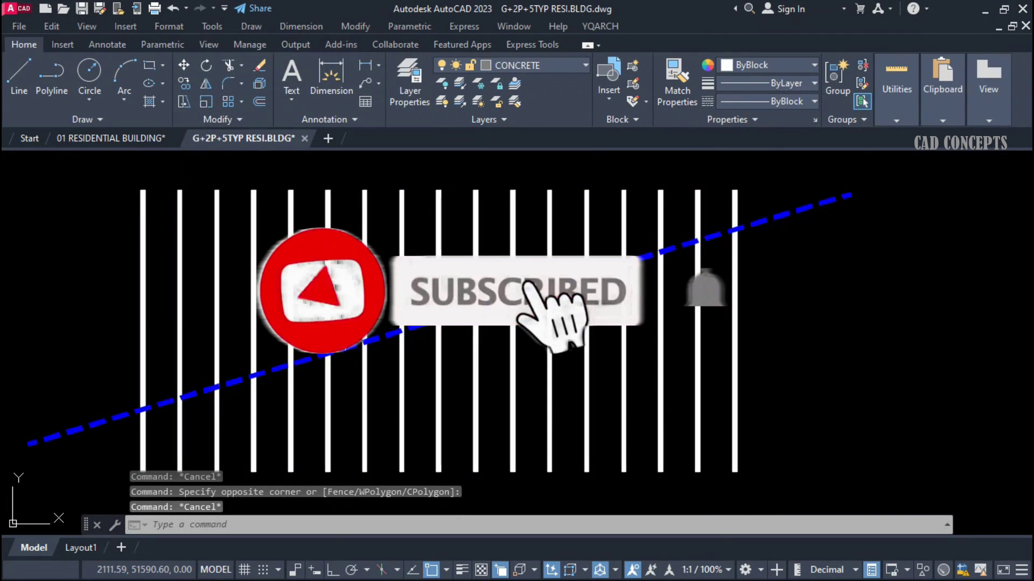